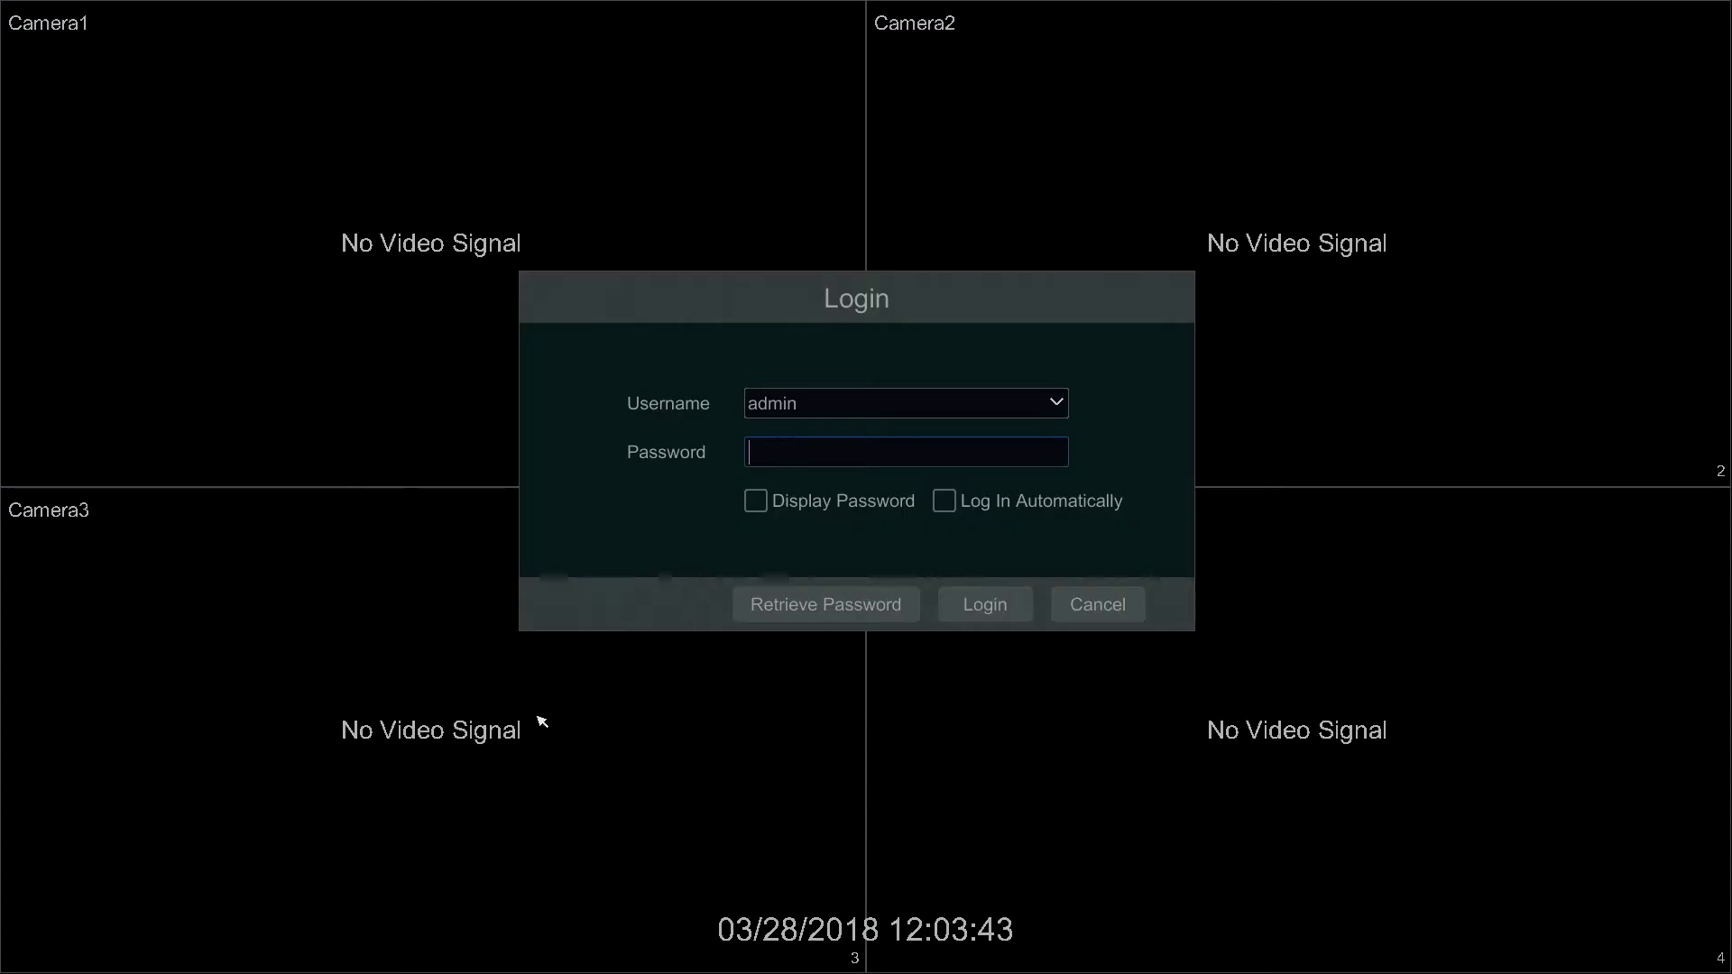
Log in as admin, entering the account password on the on-screen keyboard
left_click(962, 541)
left_click(849, 574)
left_click(777, 575)
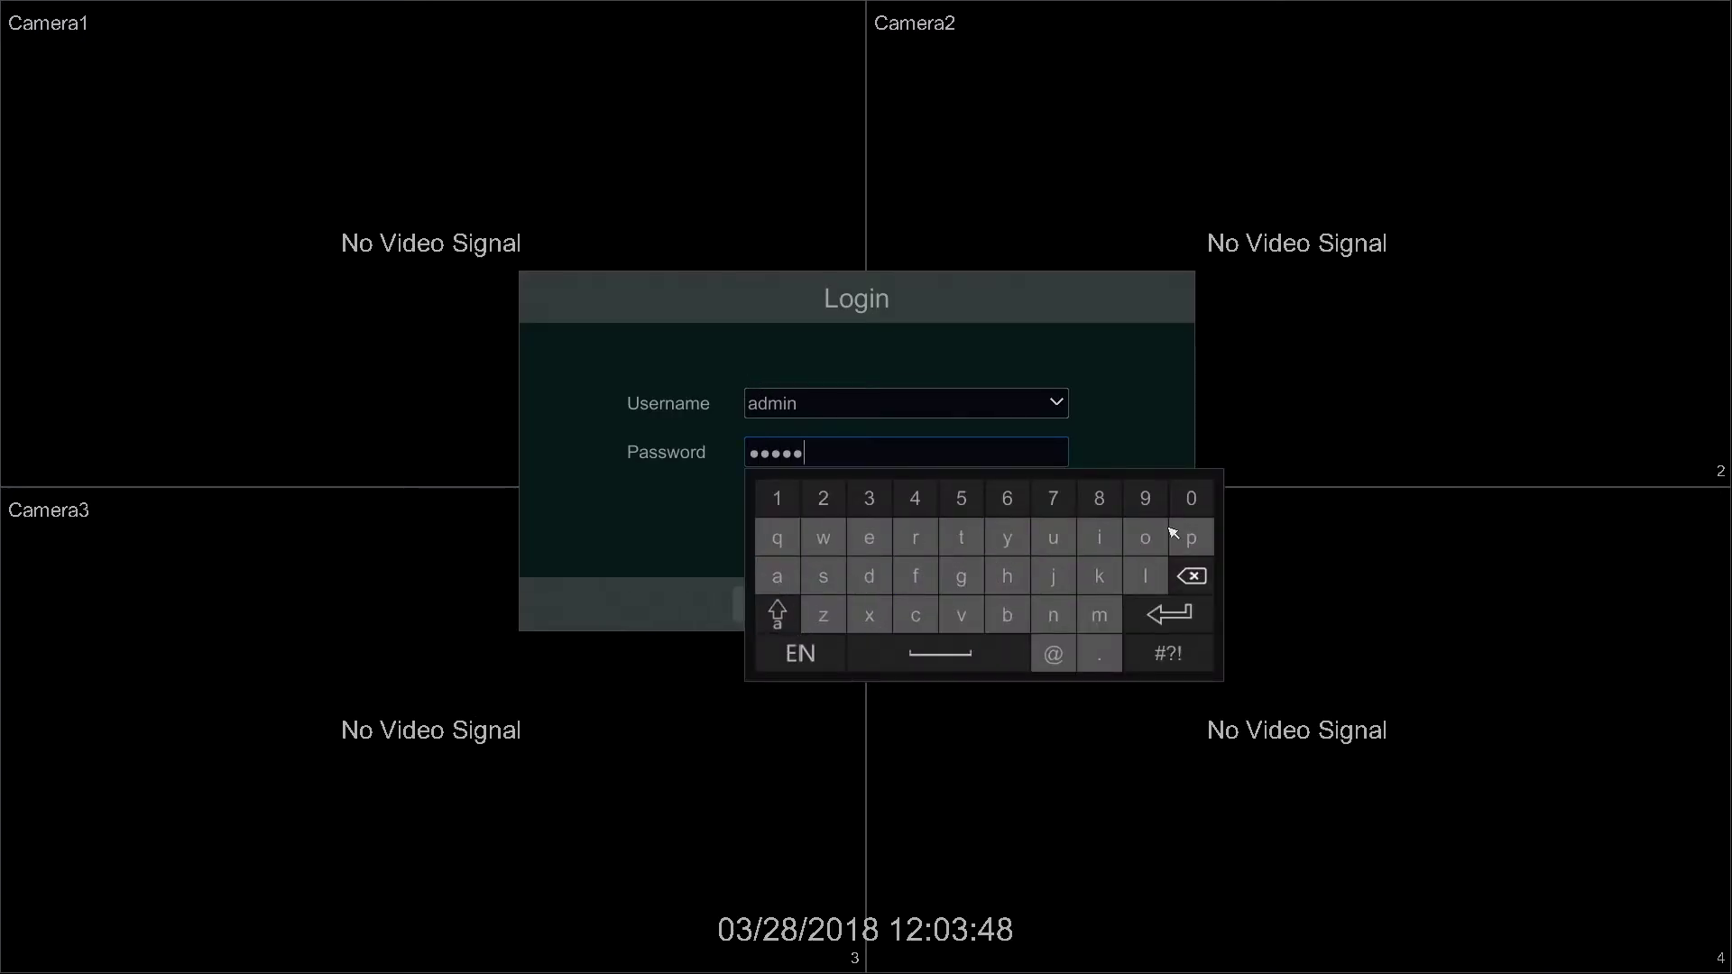
left_click(1052, 498)
left_click(1168, 653)
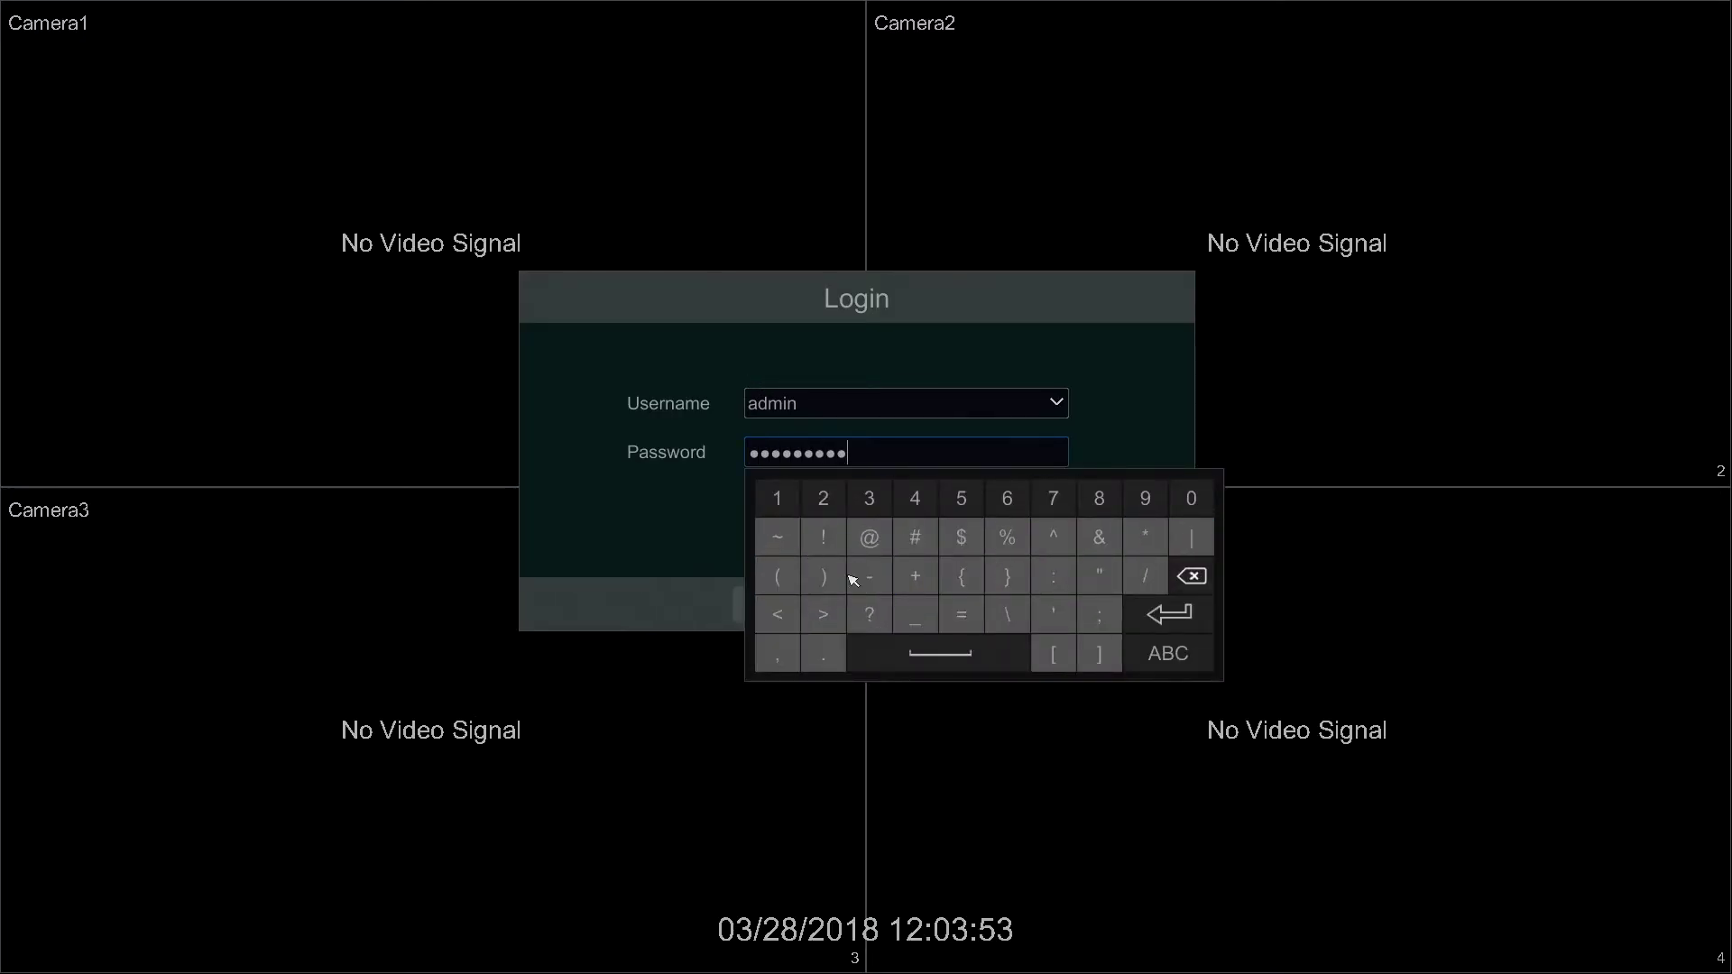
left_click(777, 538)
left_click(1169, 614)
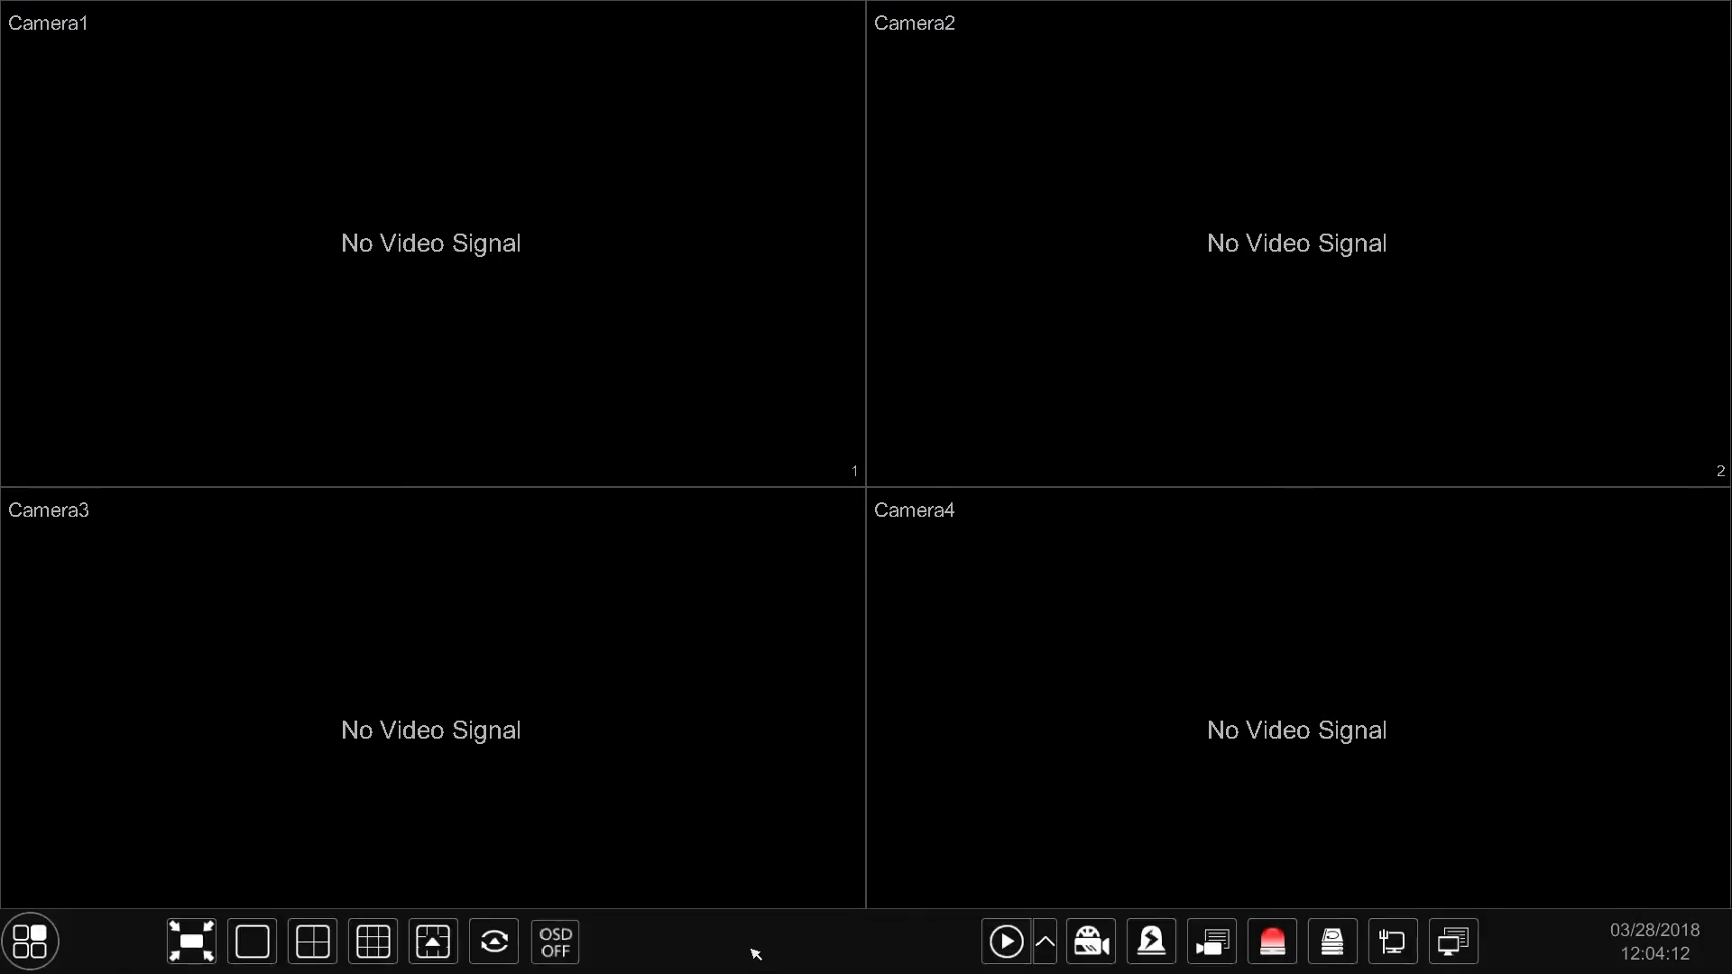
Start recorded-video playback from the bottom toolbar after briefly opening the main menu
left_click(30, 942)
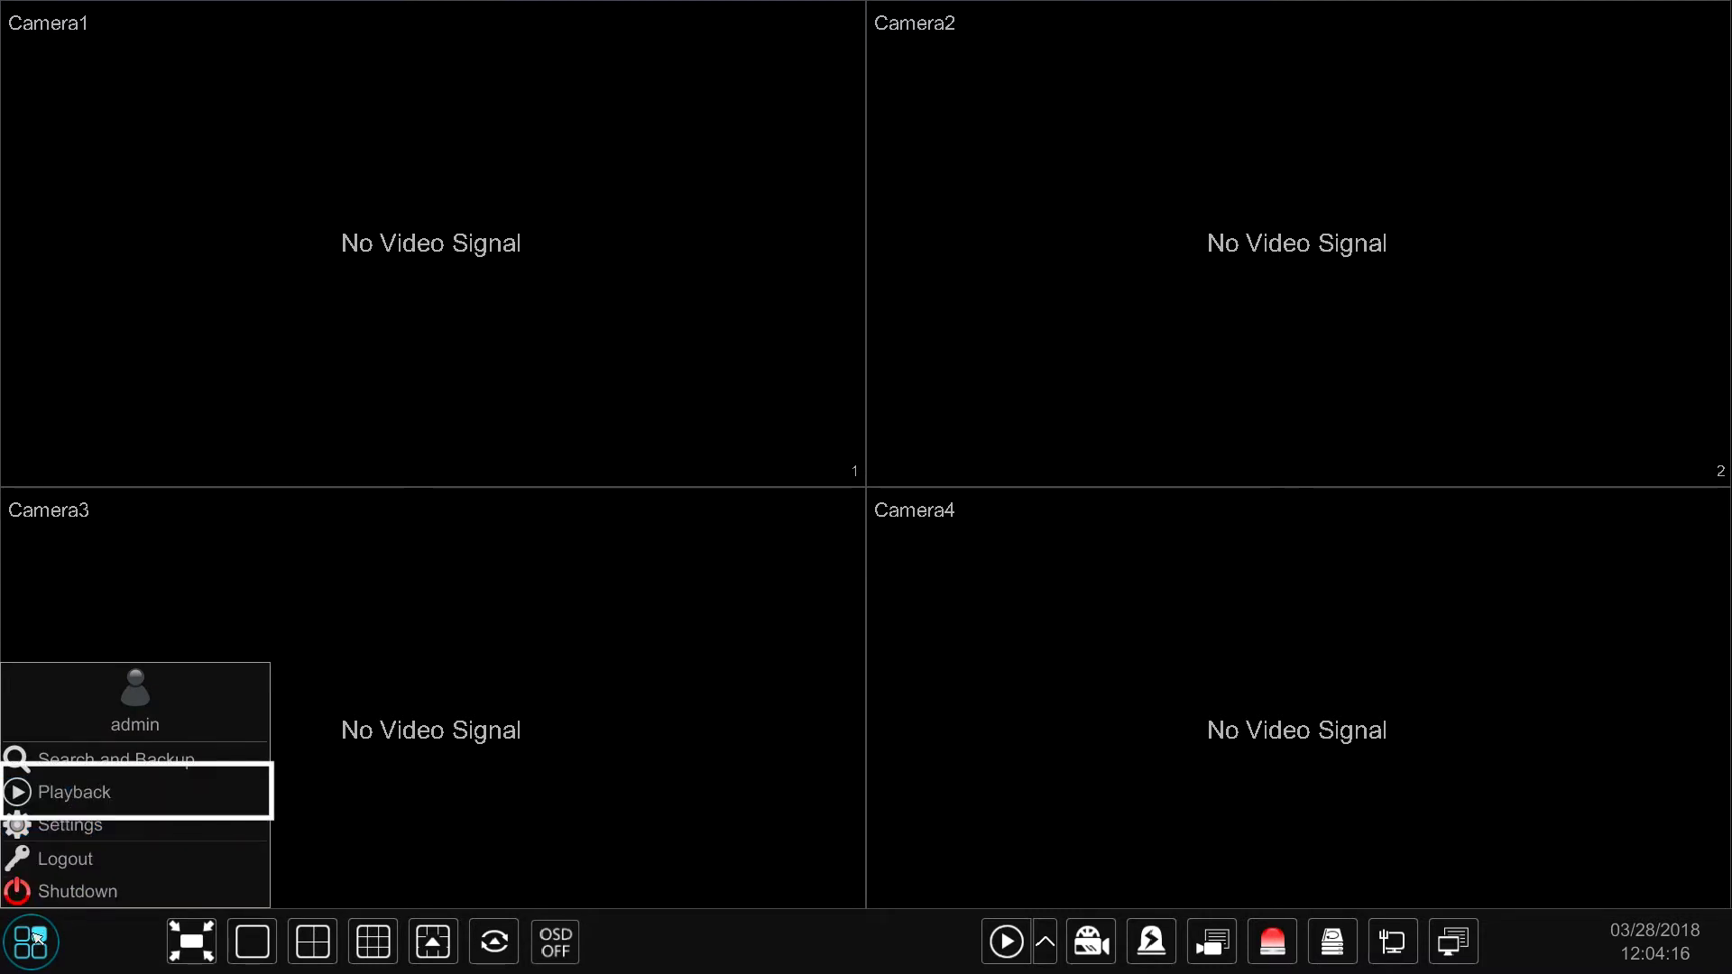
left_click(29, 960)
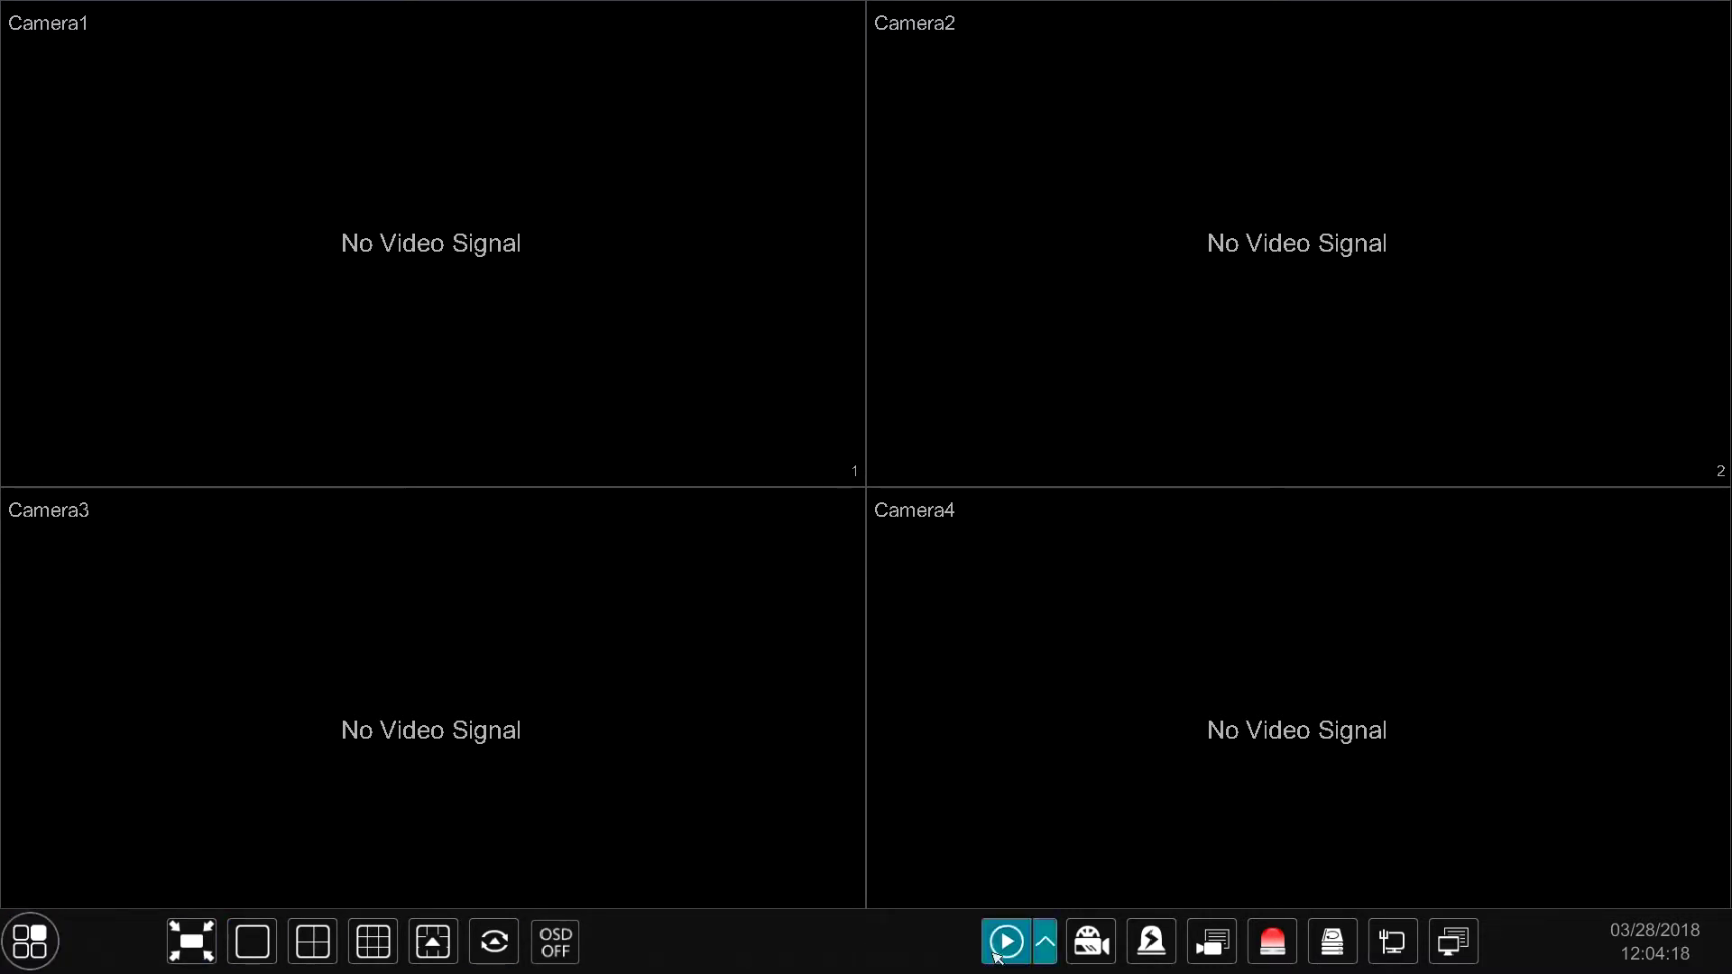
left_click(1007, 943)
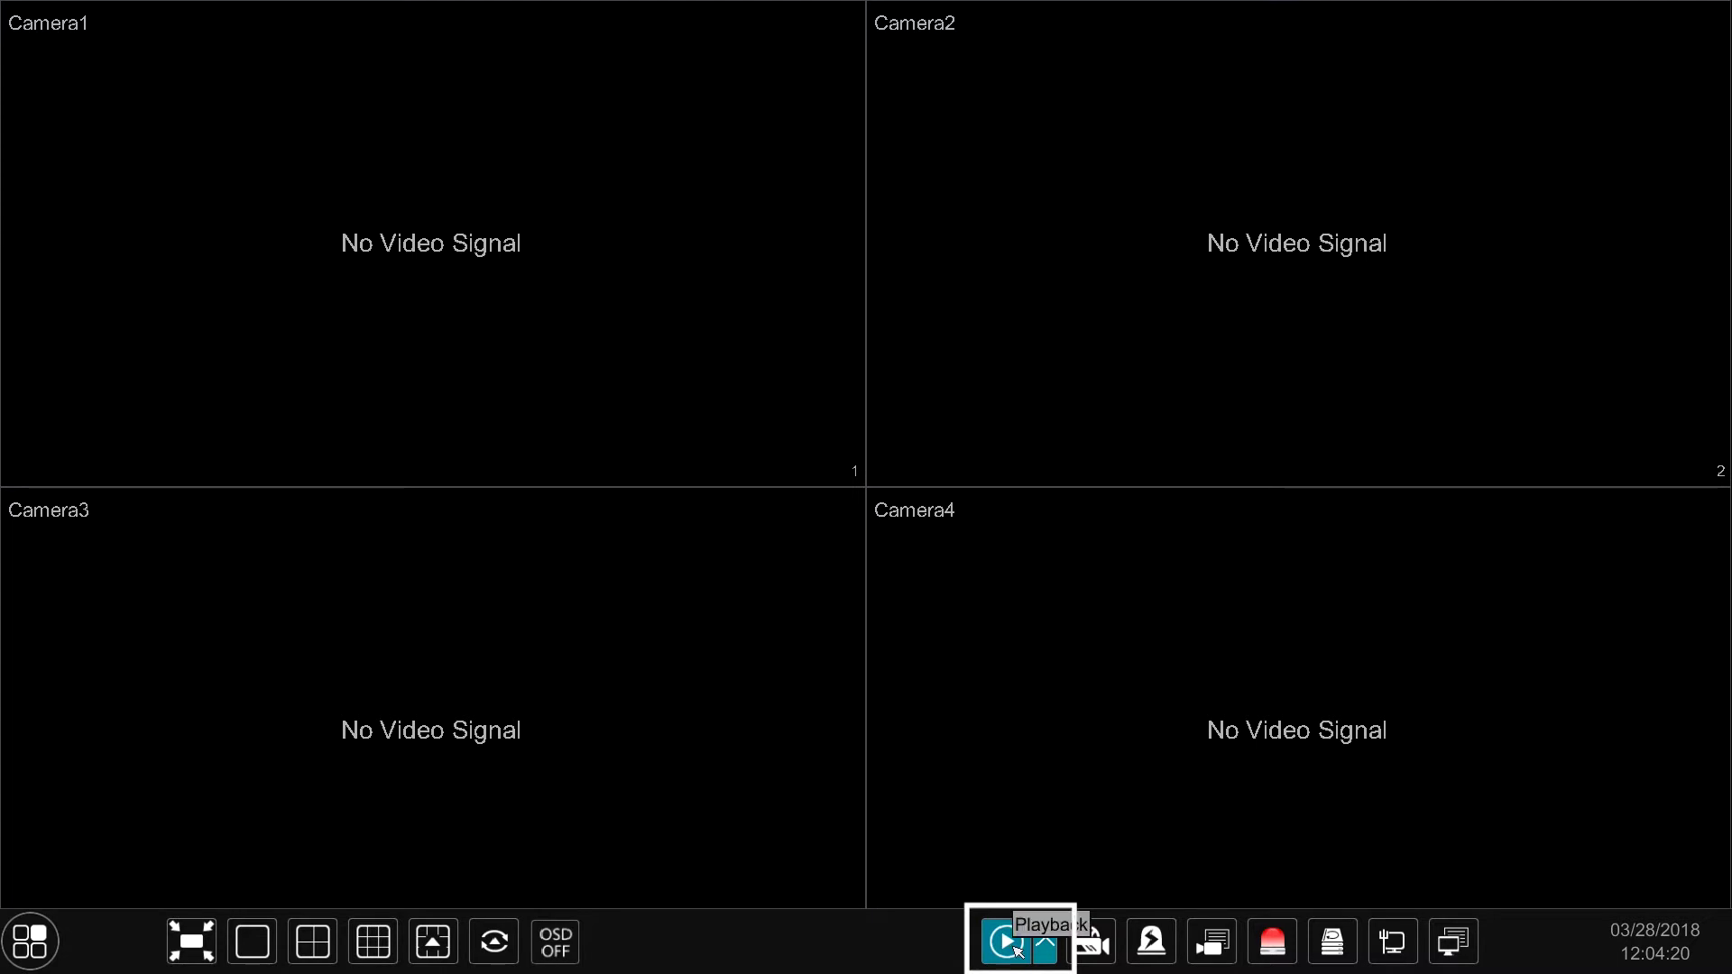
left_click(1008, 943)
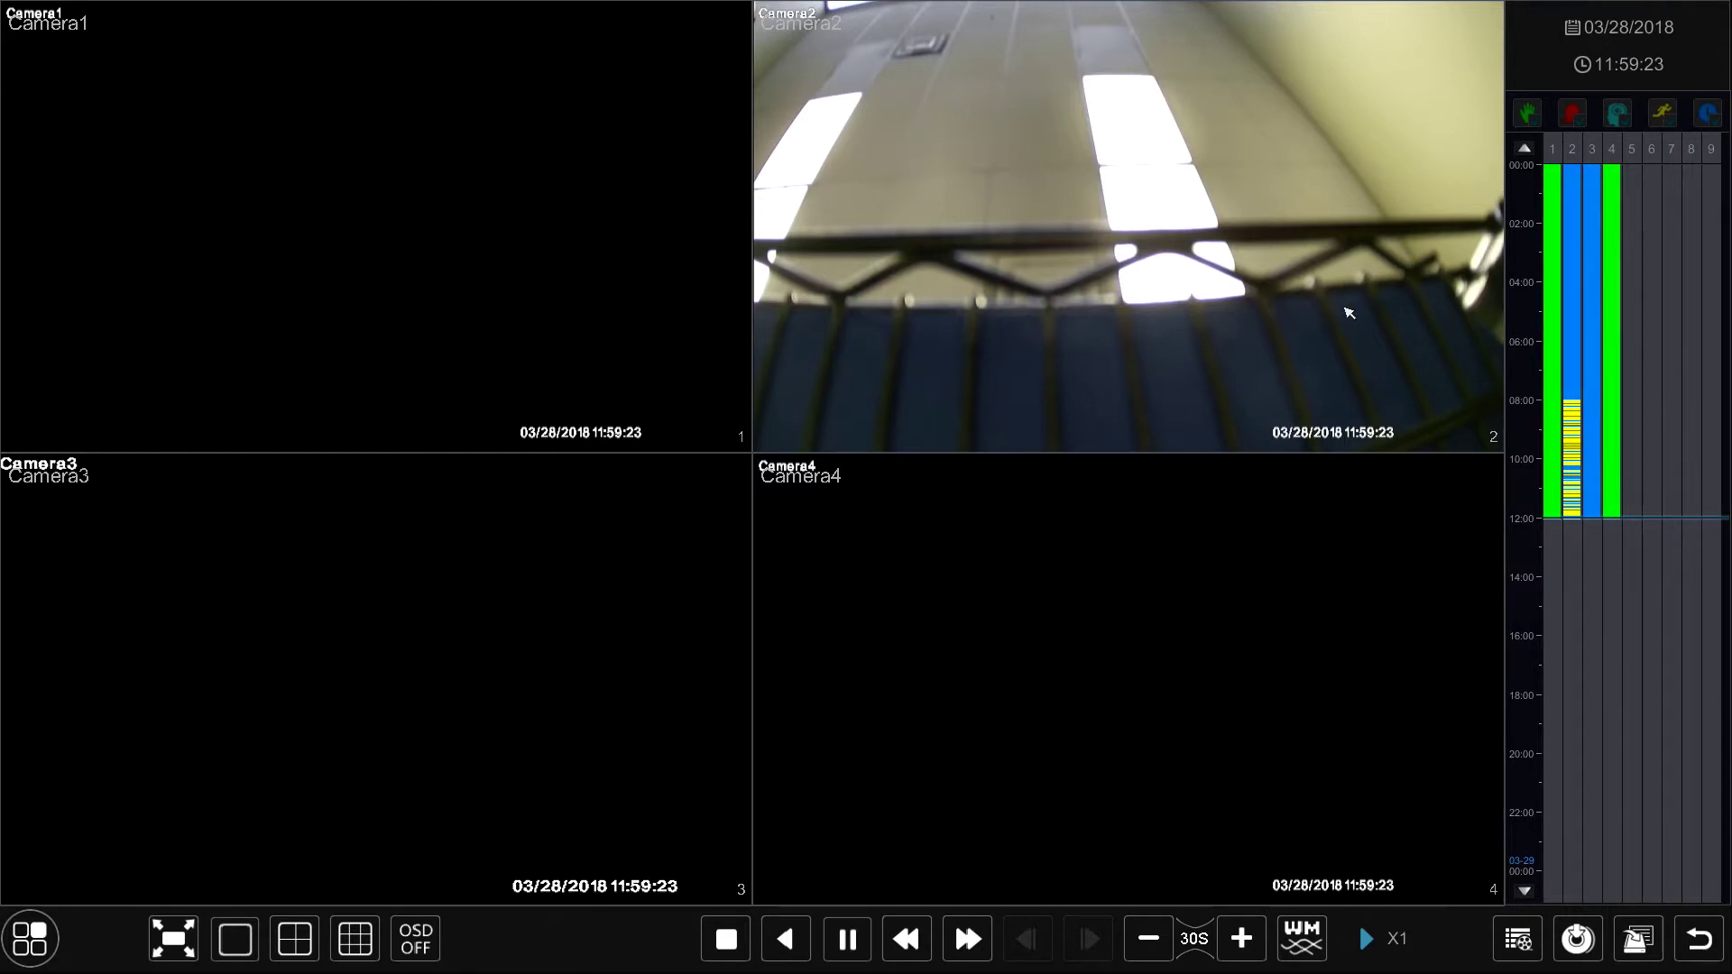
Pick 22 in the March 2018 calendar as the playback date
left_click(1619, 38)
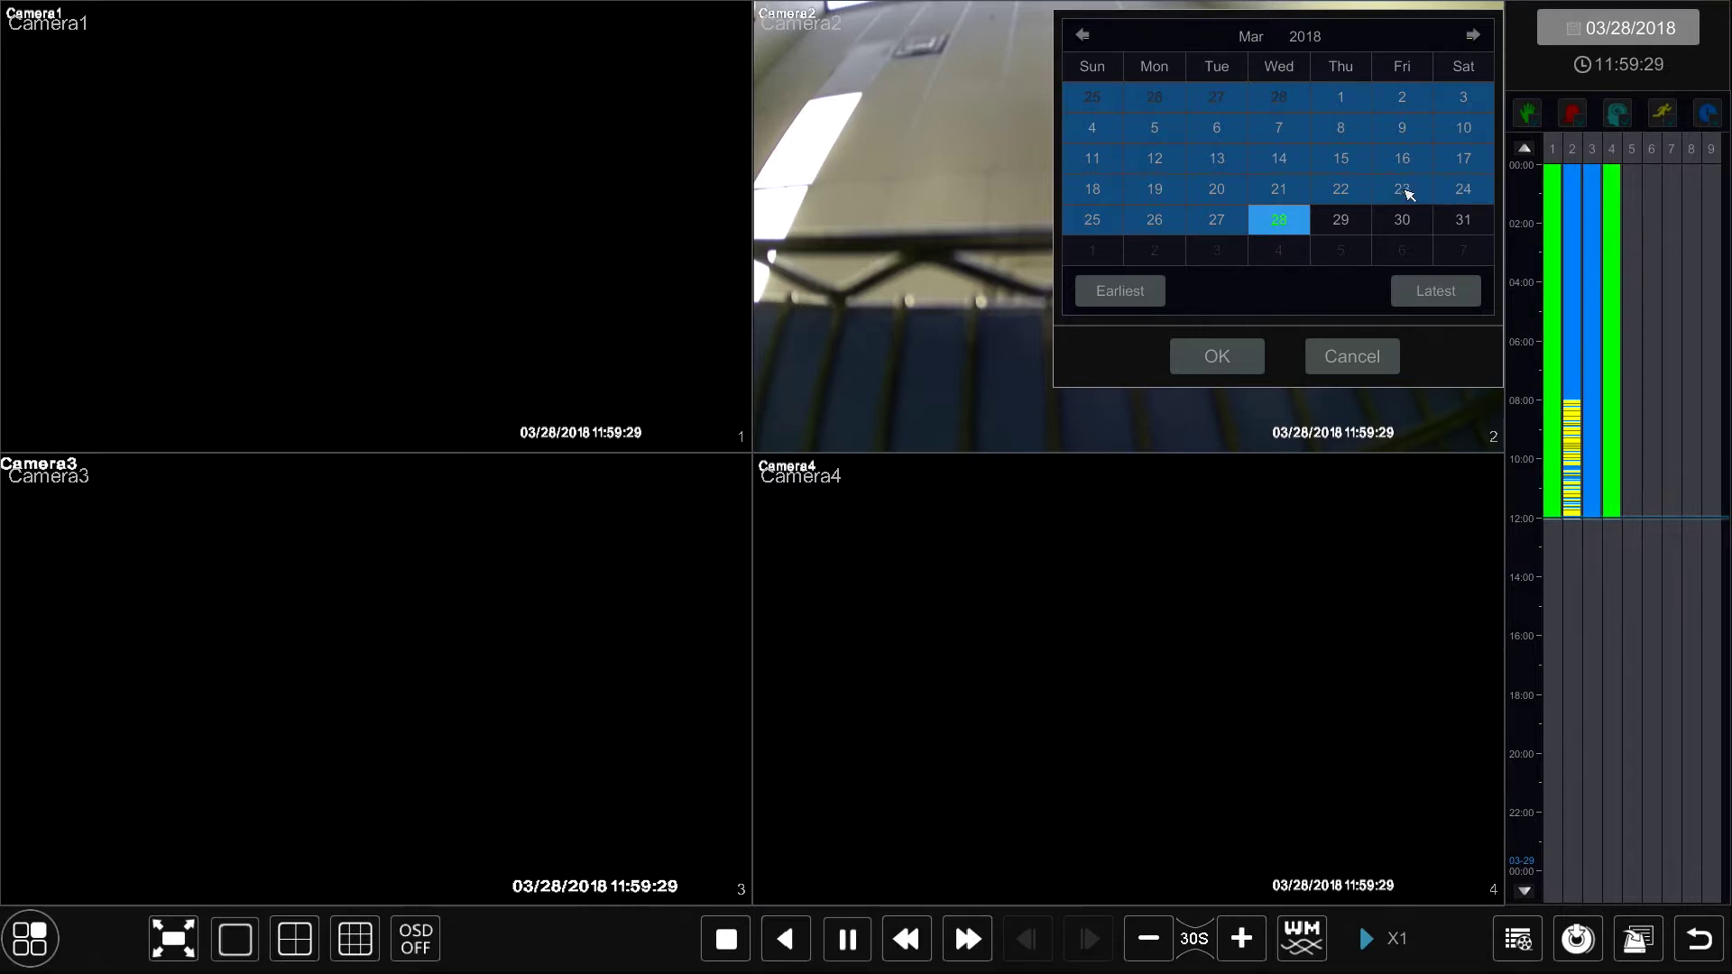
left_click(1361, 189)
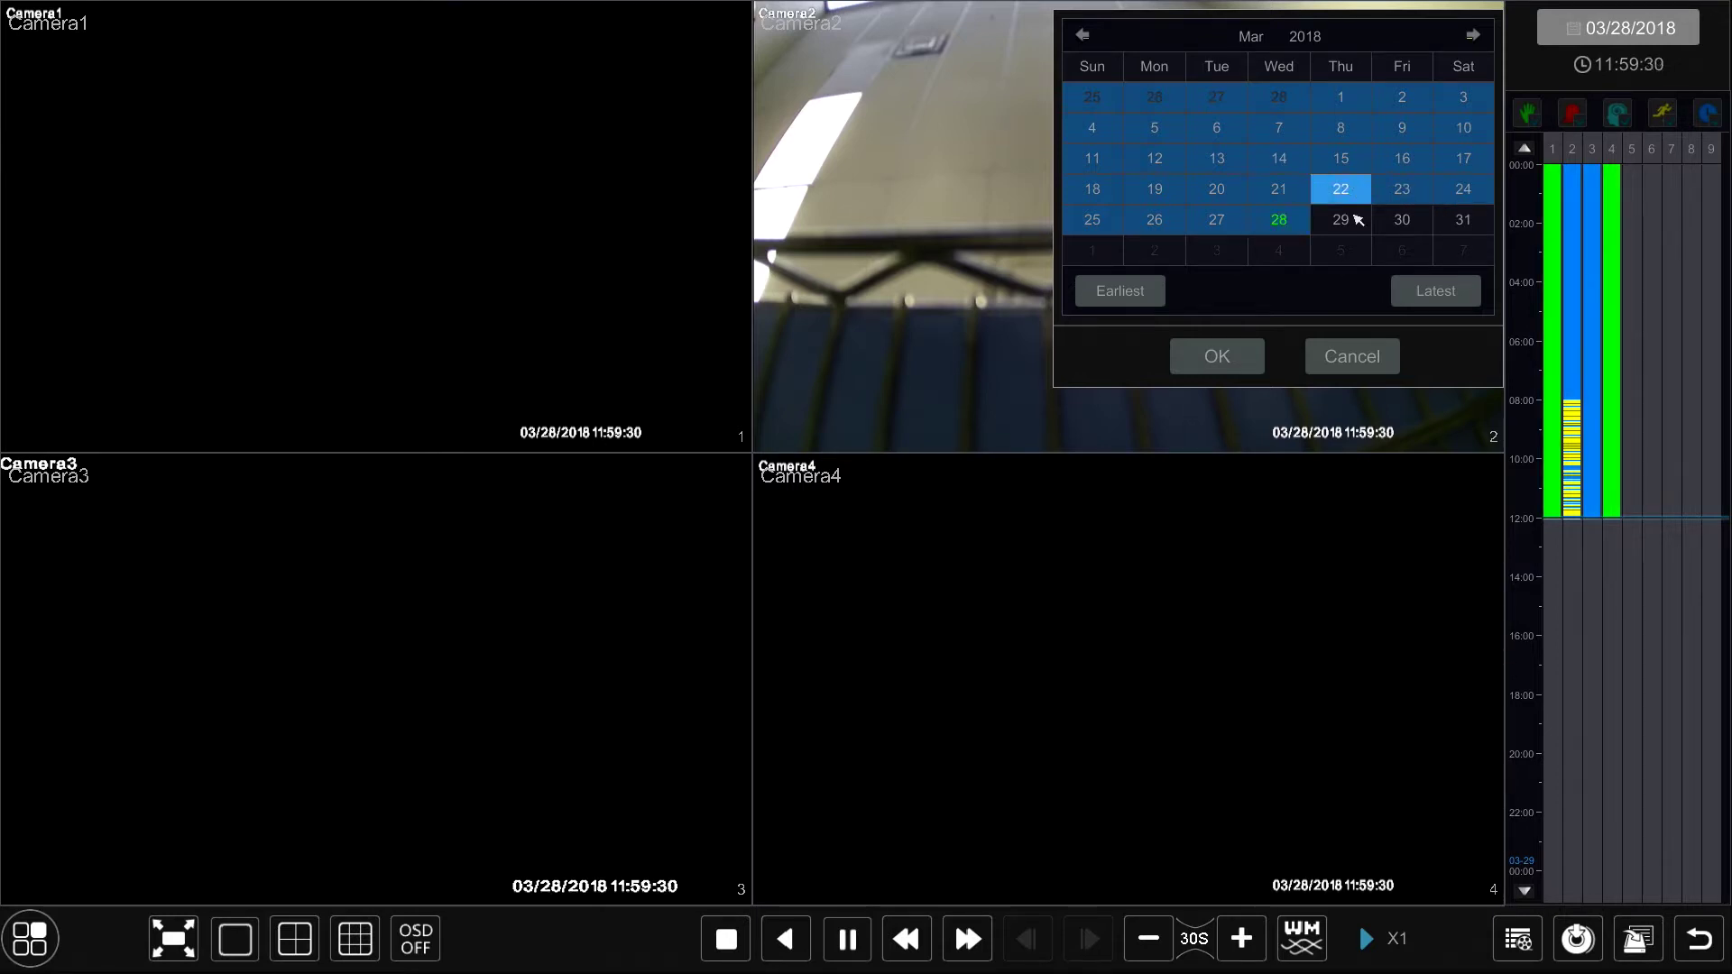
left_click(1223, 363)
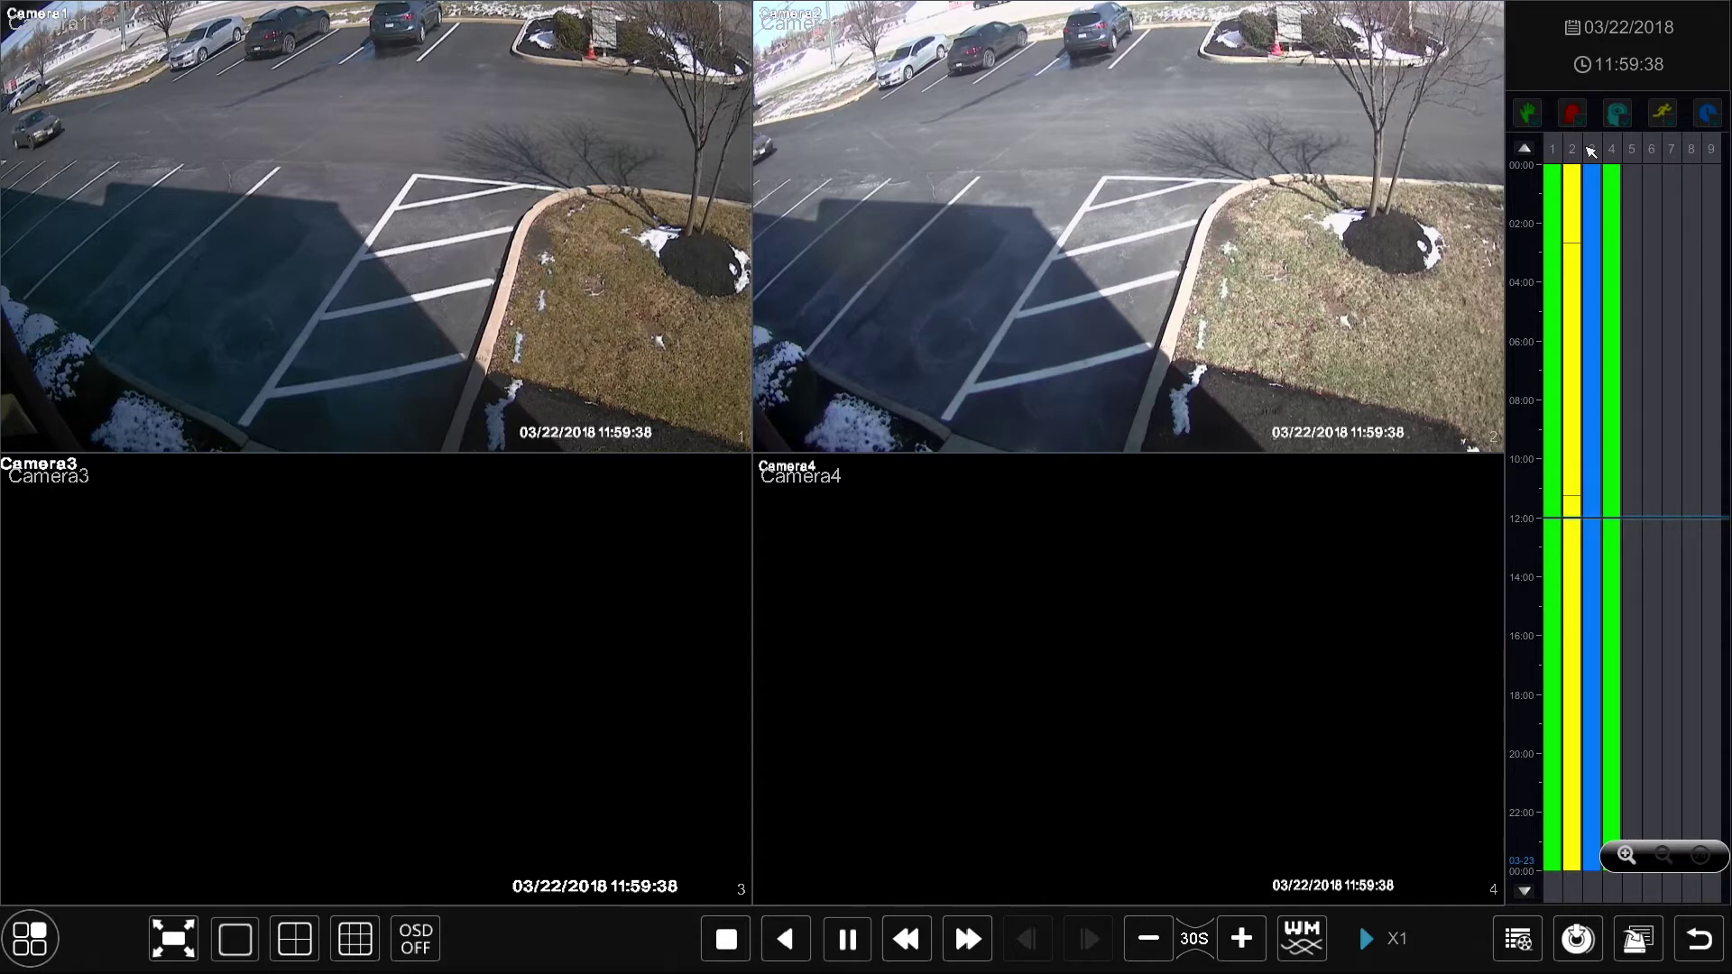
Set the playback time picker to 9:58 and confirm it
left_click(1626, 66)
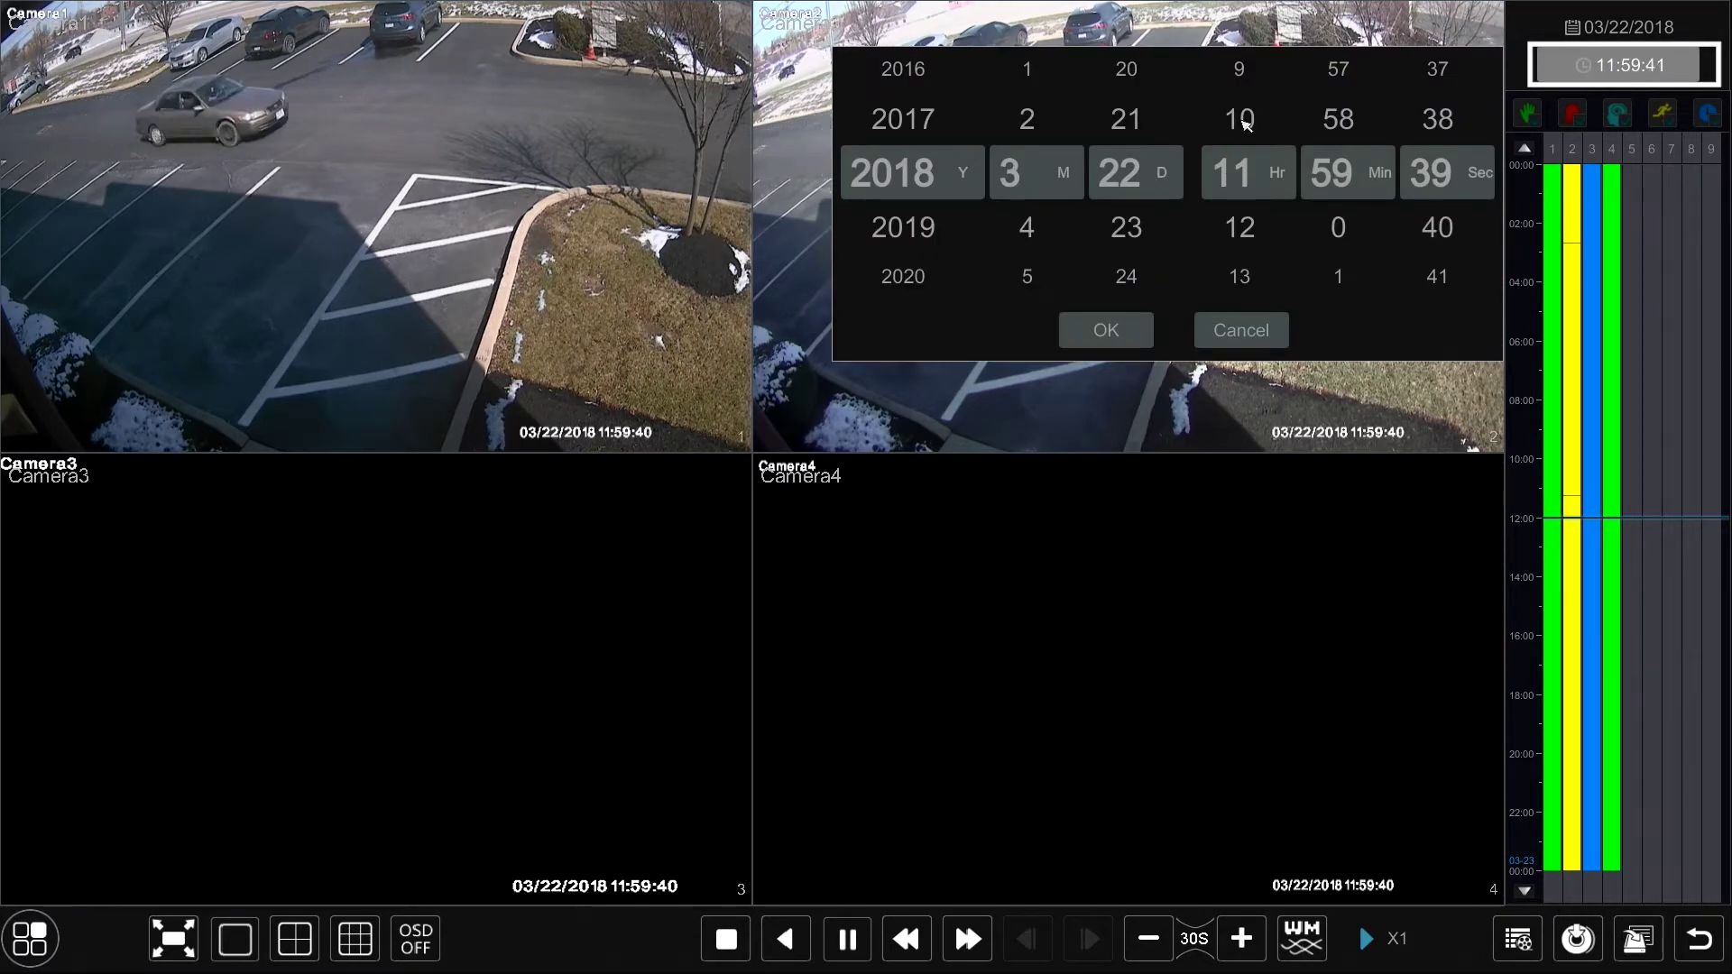
left_click(1240, 69)
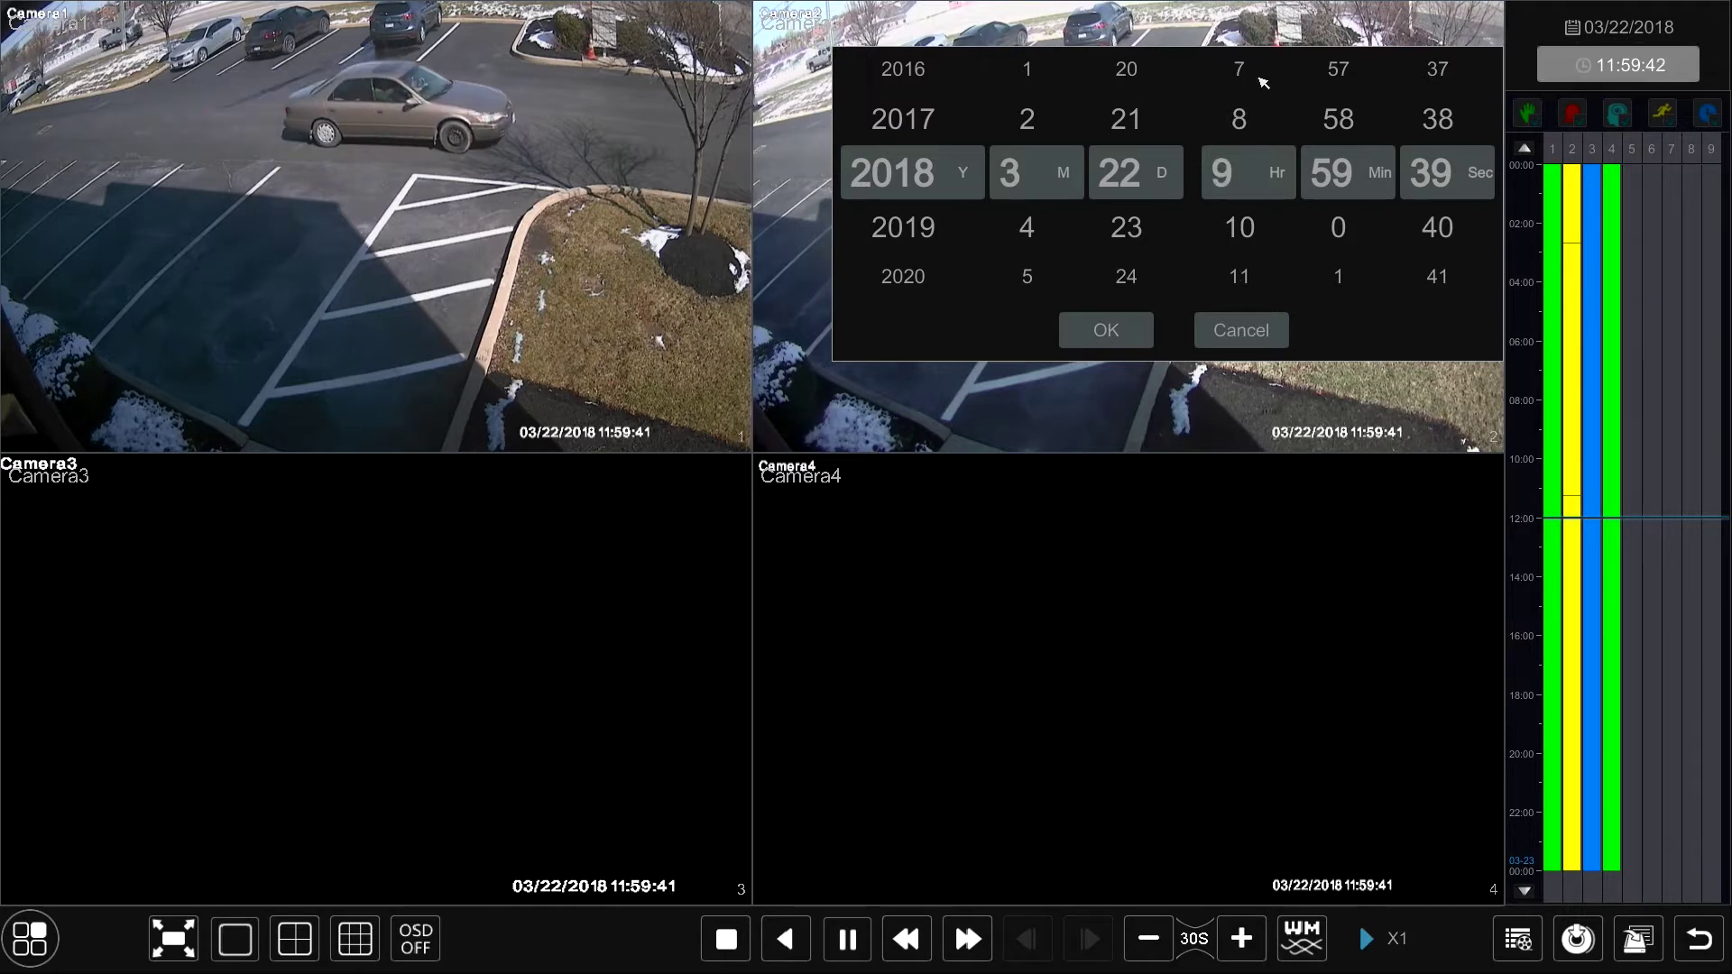
left_click(1344, 122)
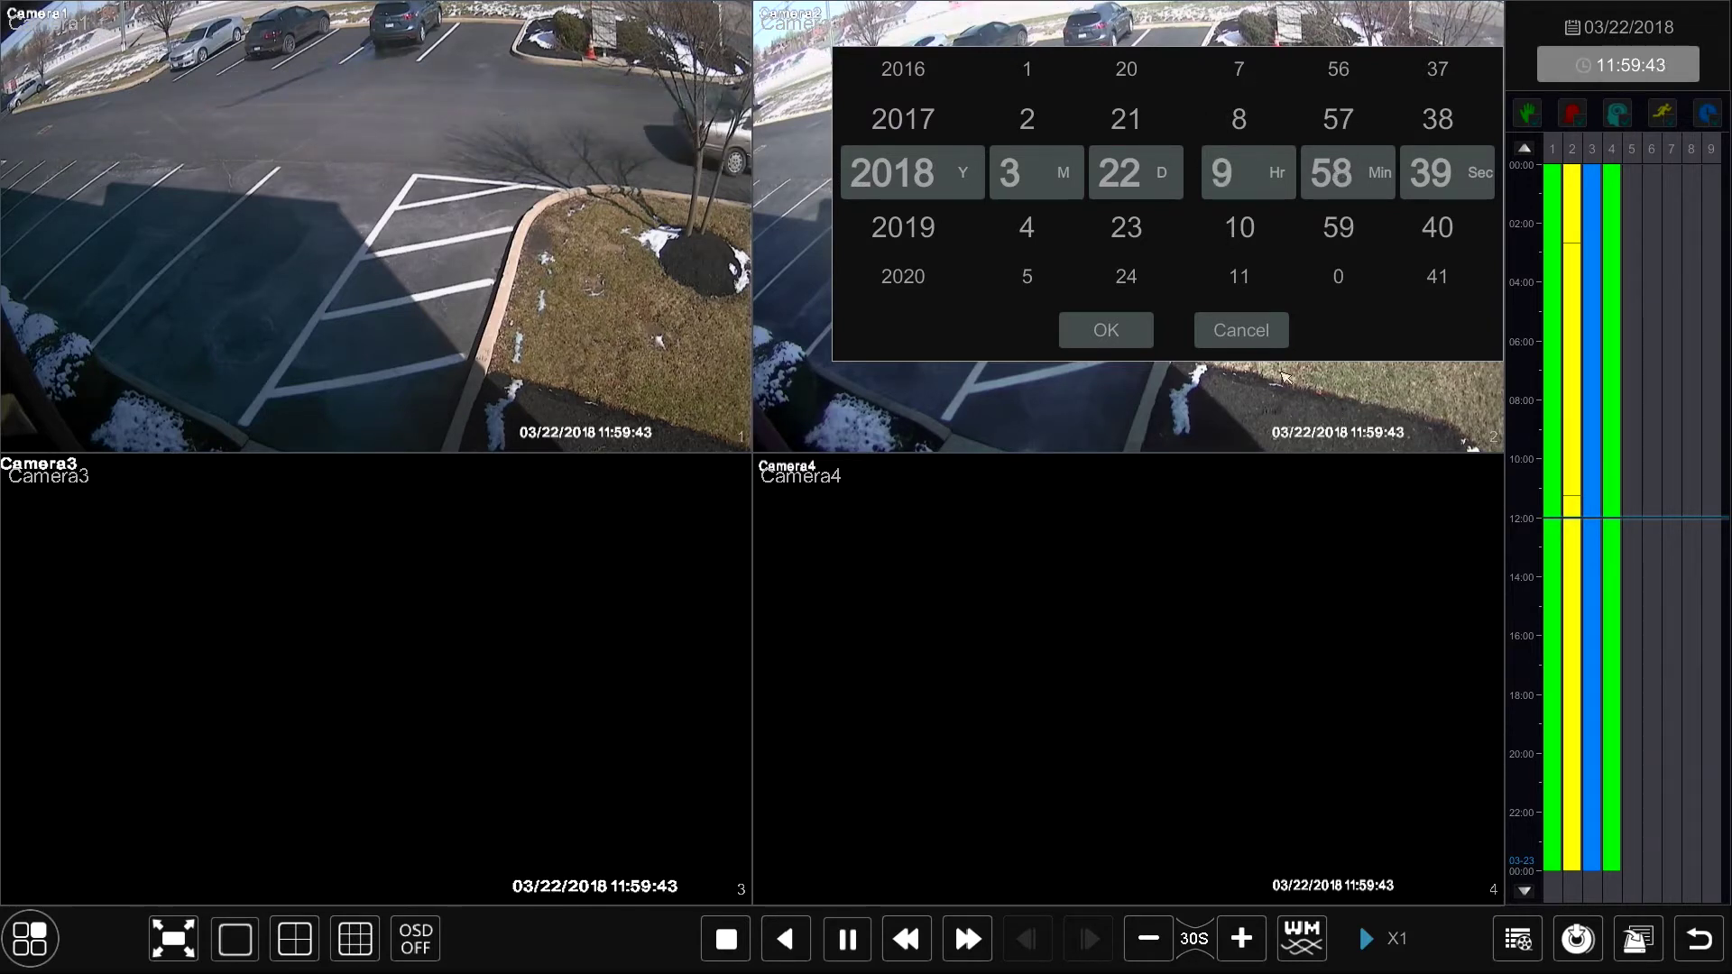
left_click(1104, 334)
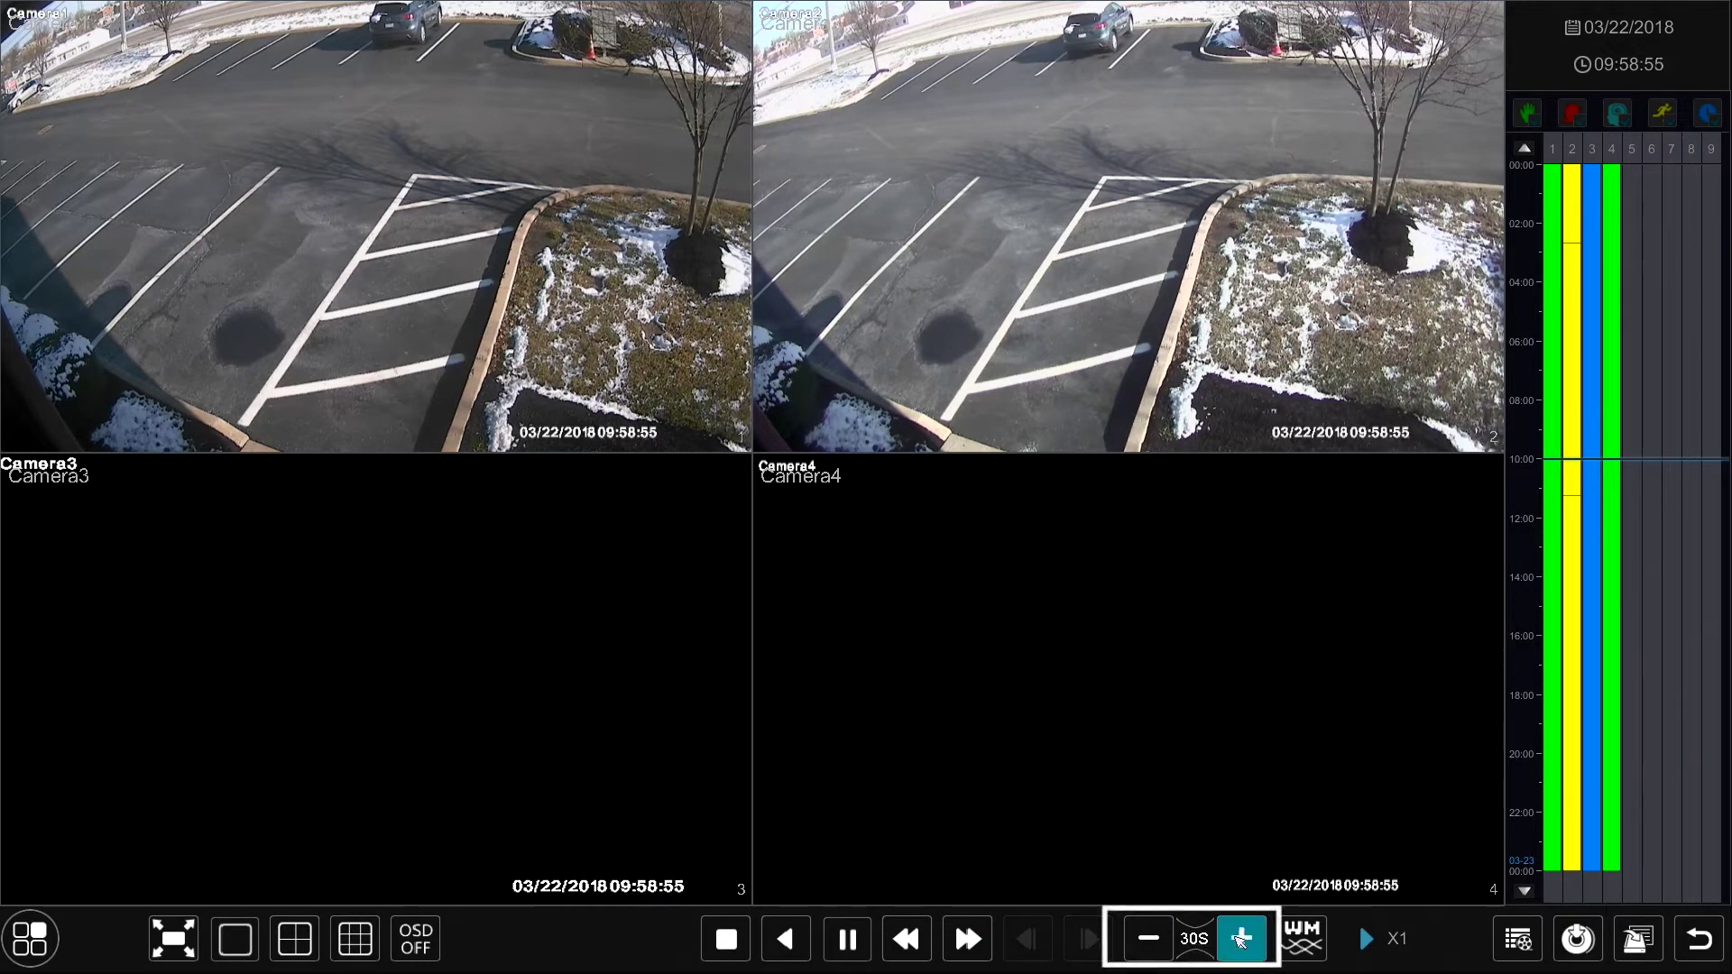
Jump playback forward 30 seconds with +30S, then stop it
left_click(1241, 938)
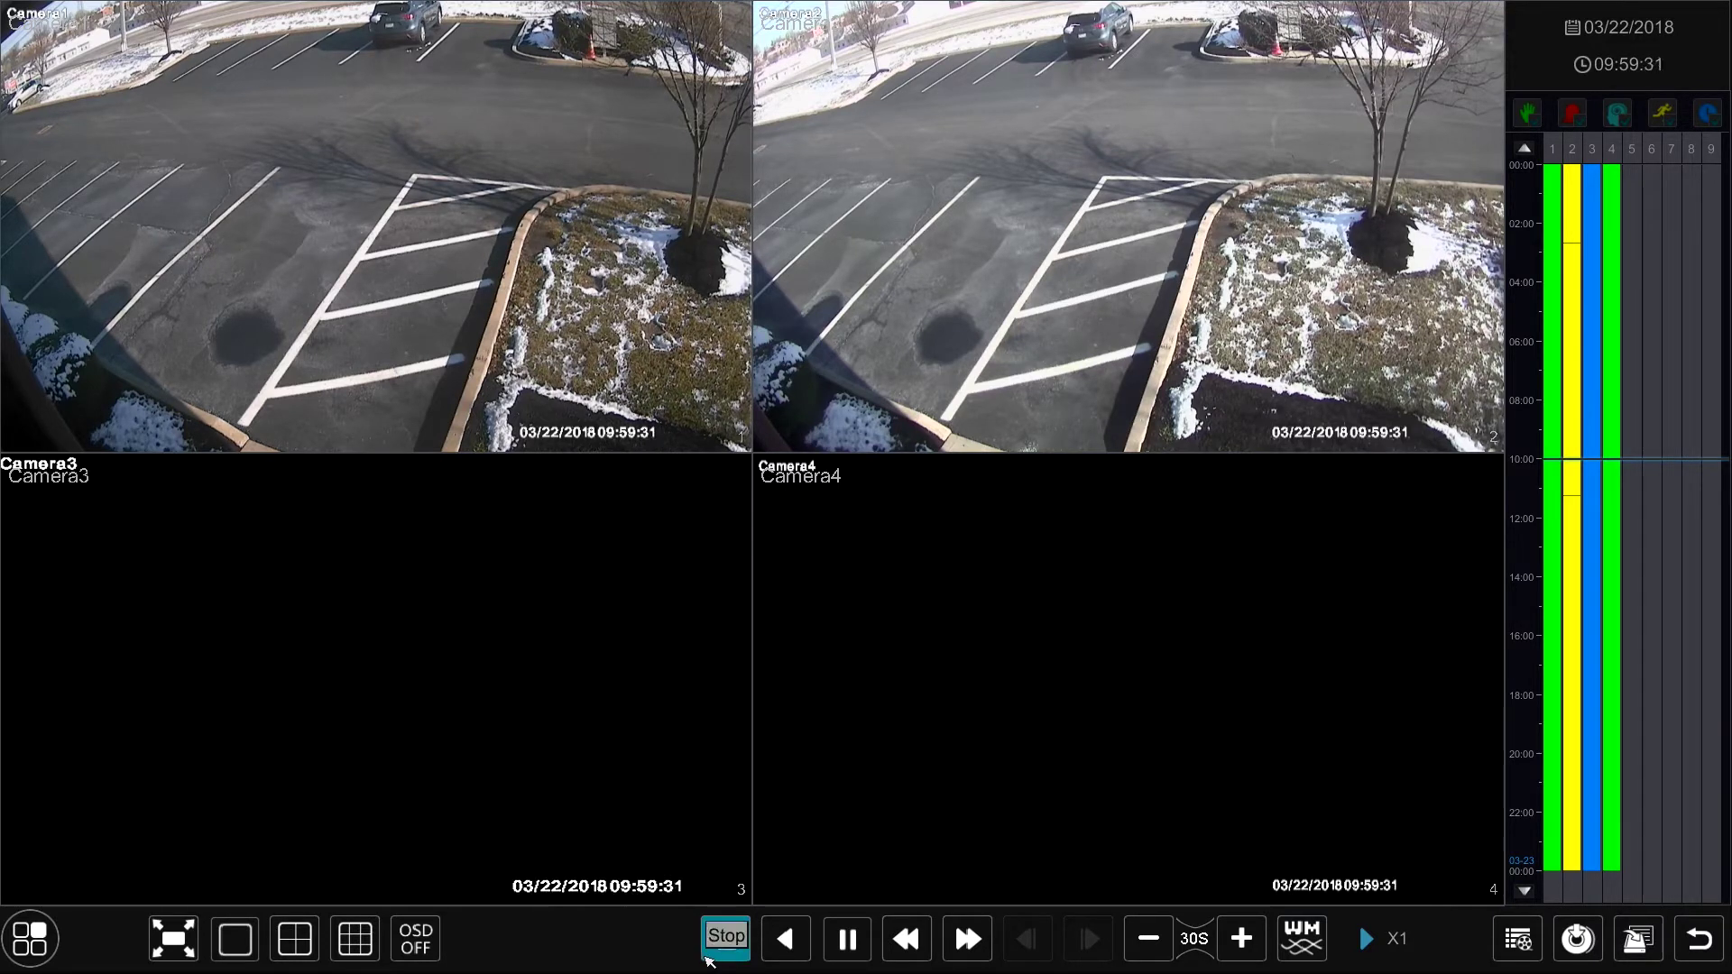
left_click(748, 942)
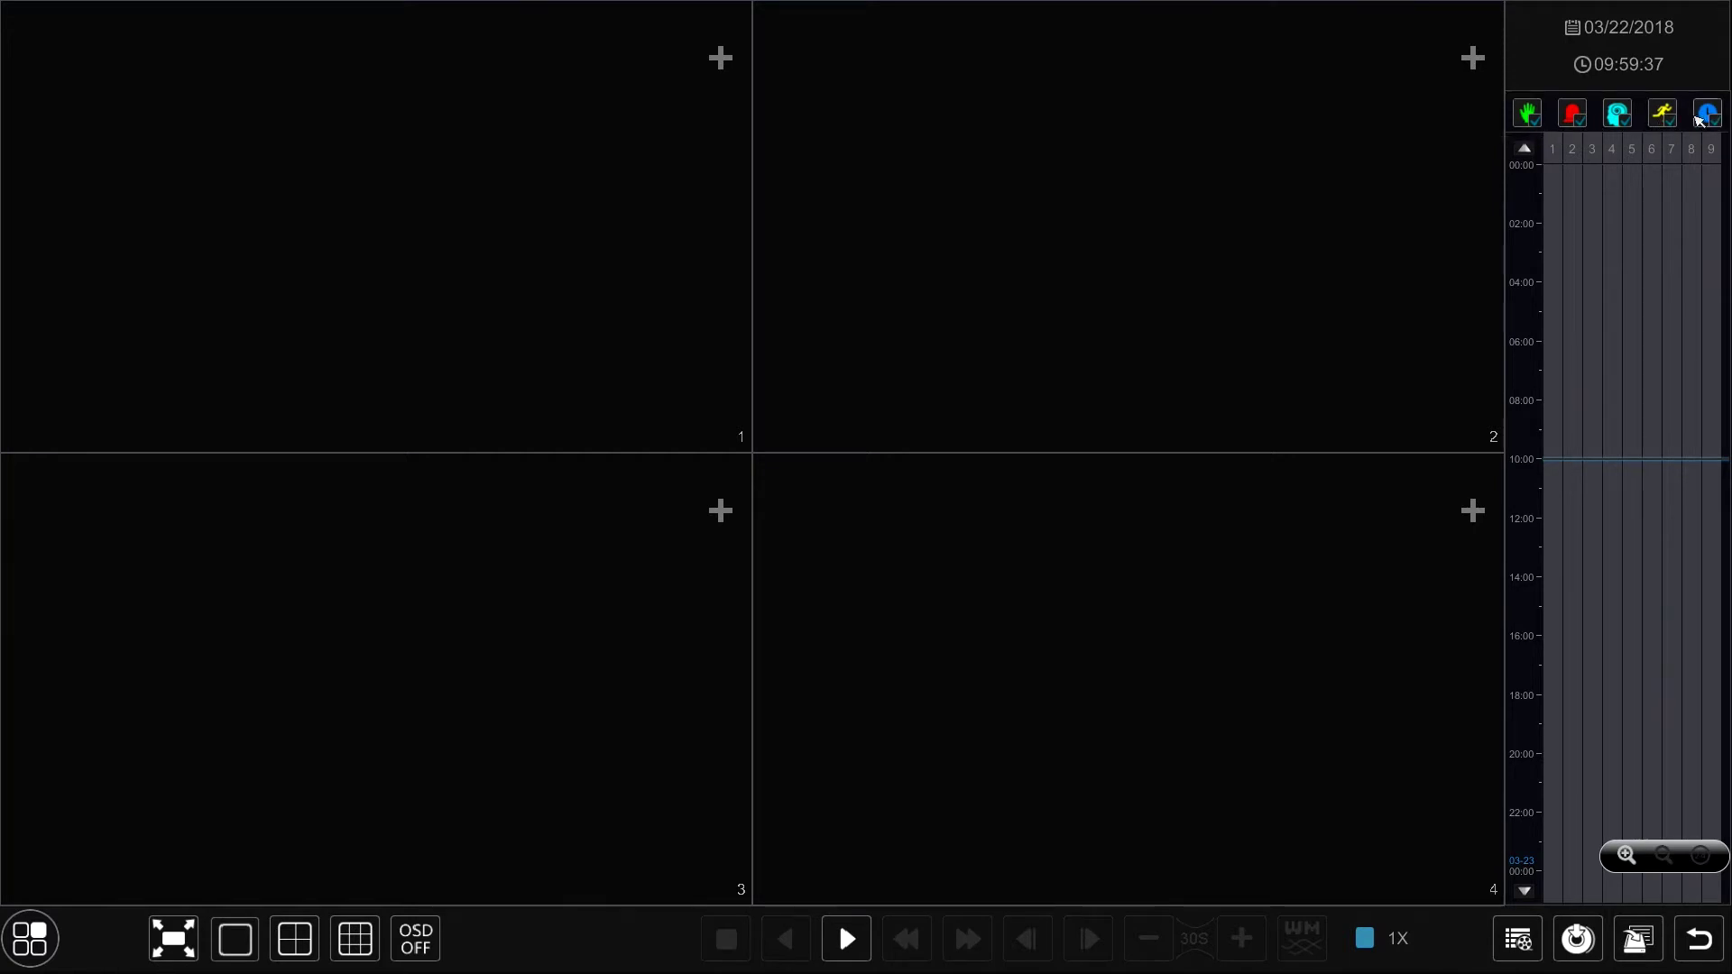
Uncheck the schedule, intelligence, sensor and manual recording filters, then press Play
left_click(1718, 124)
left_click(1615, 120)
left_click(1574, 120)
left_click(1538, 121)
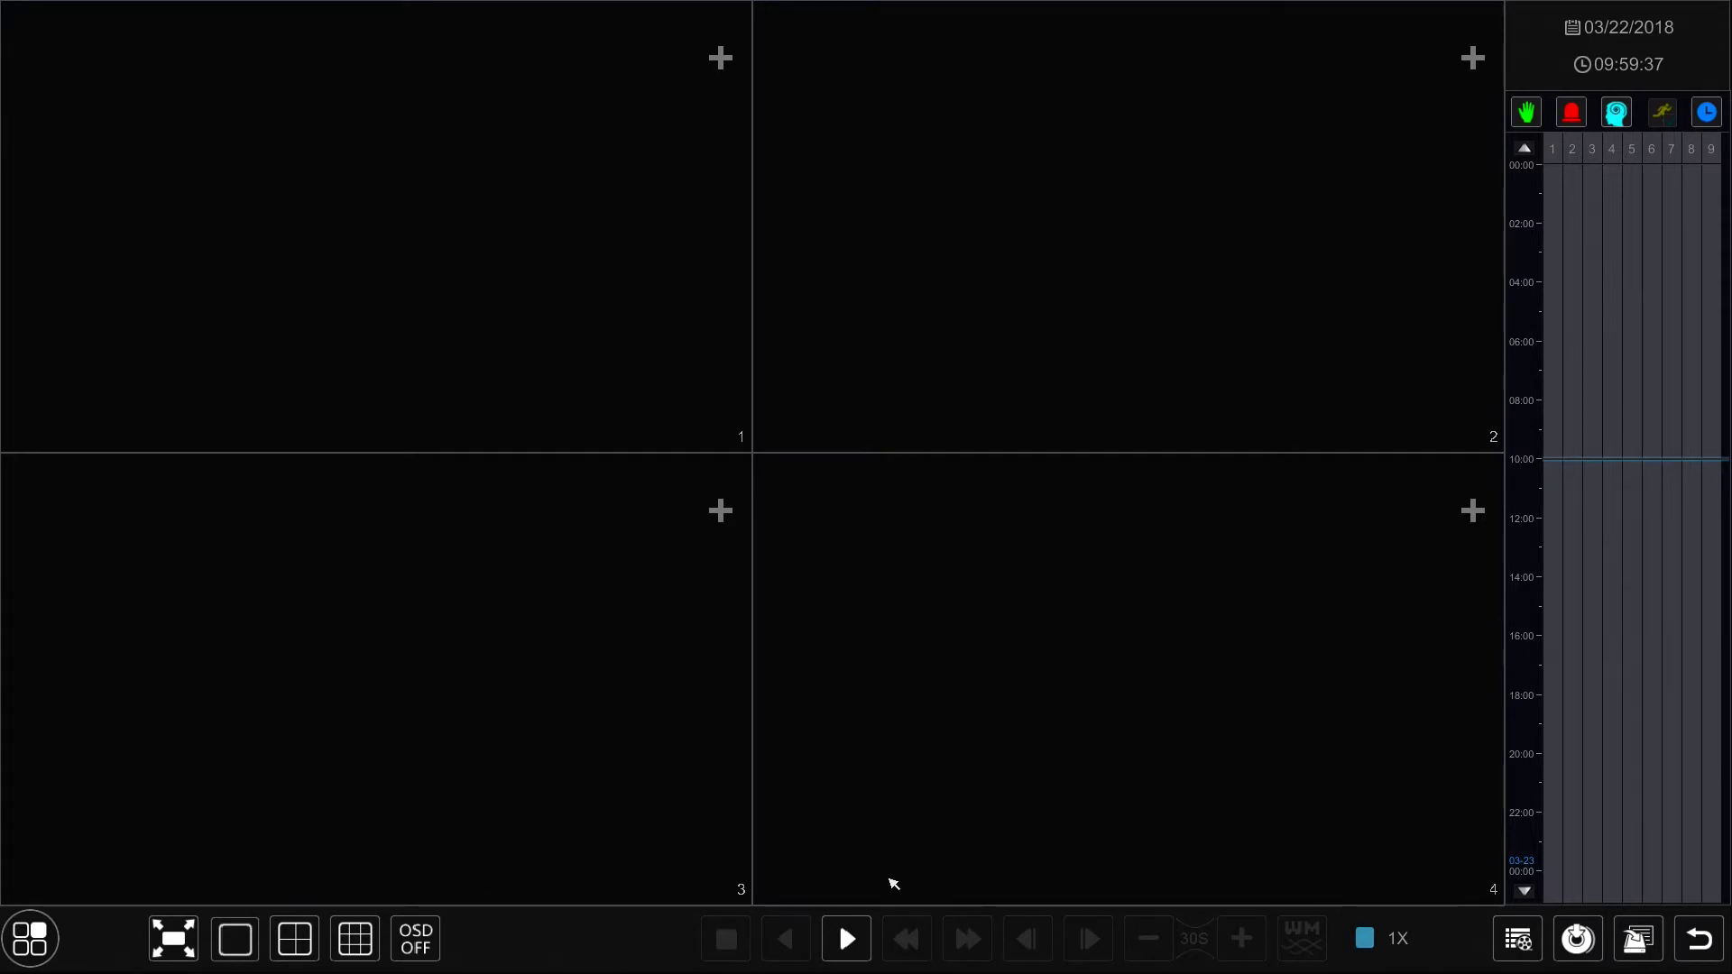
left_click(846, 938)
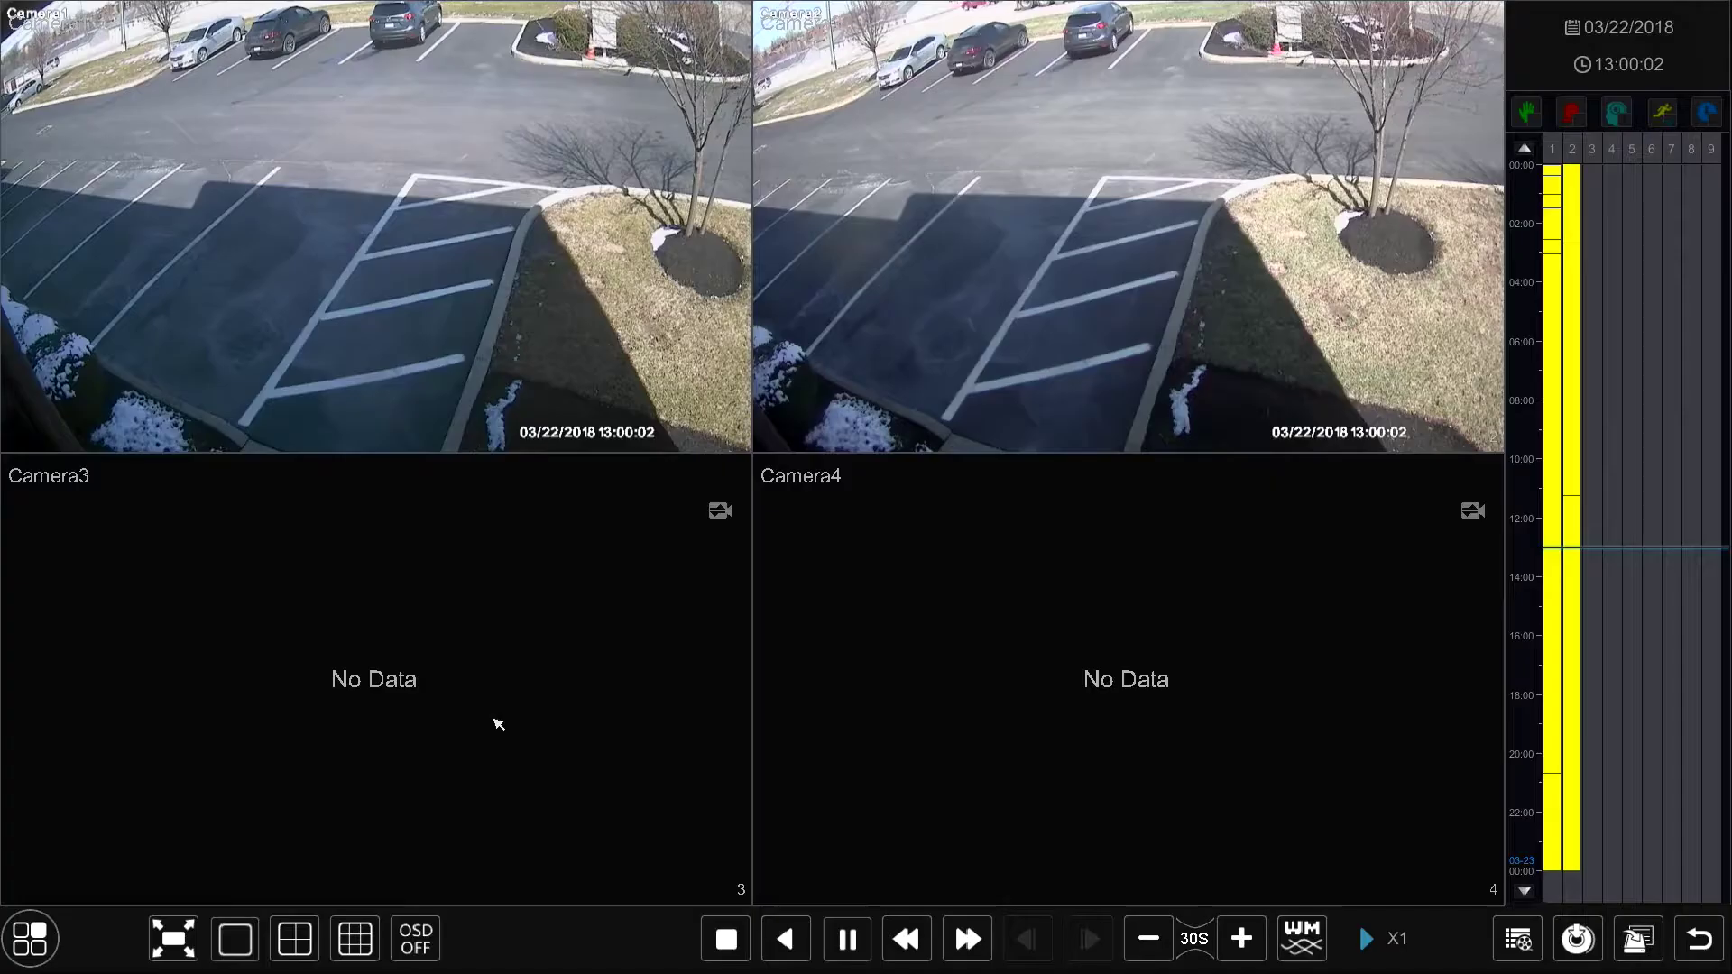
Open Search and Backup from the main menu to show Camera1–Camera8 thumbnails
left_click(40, 925)
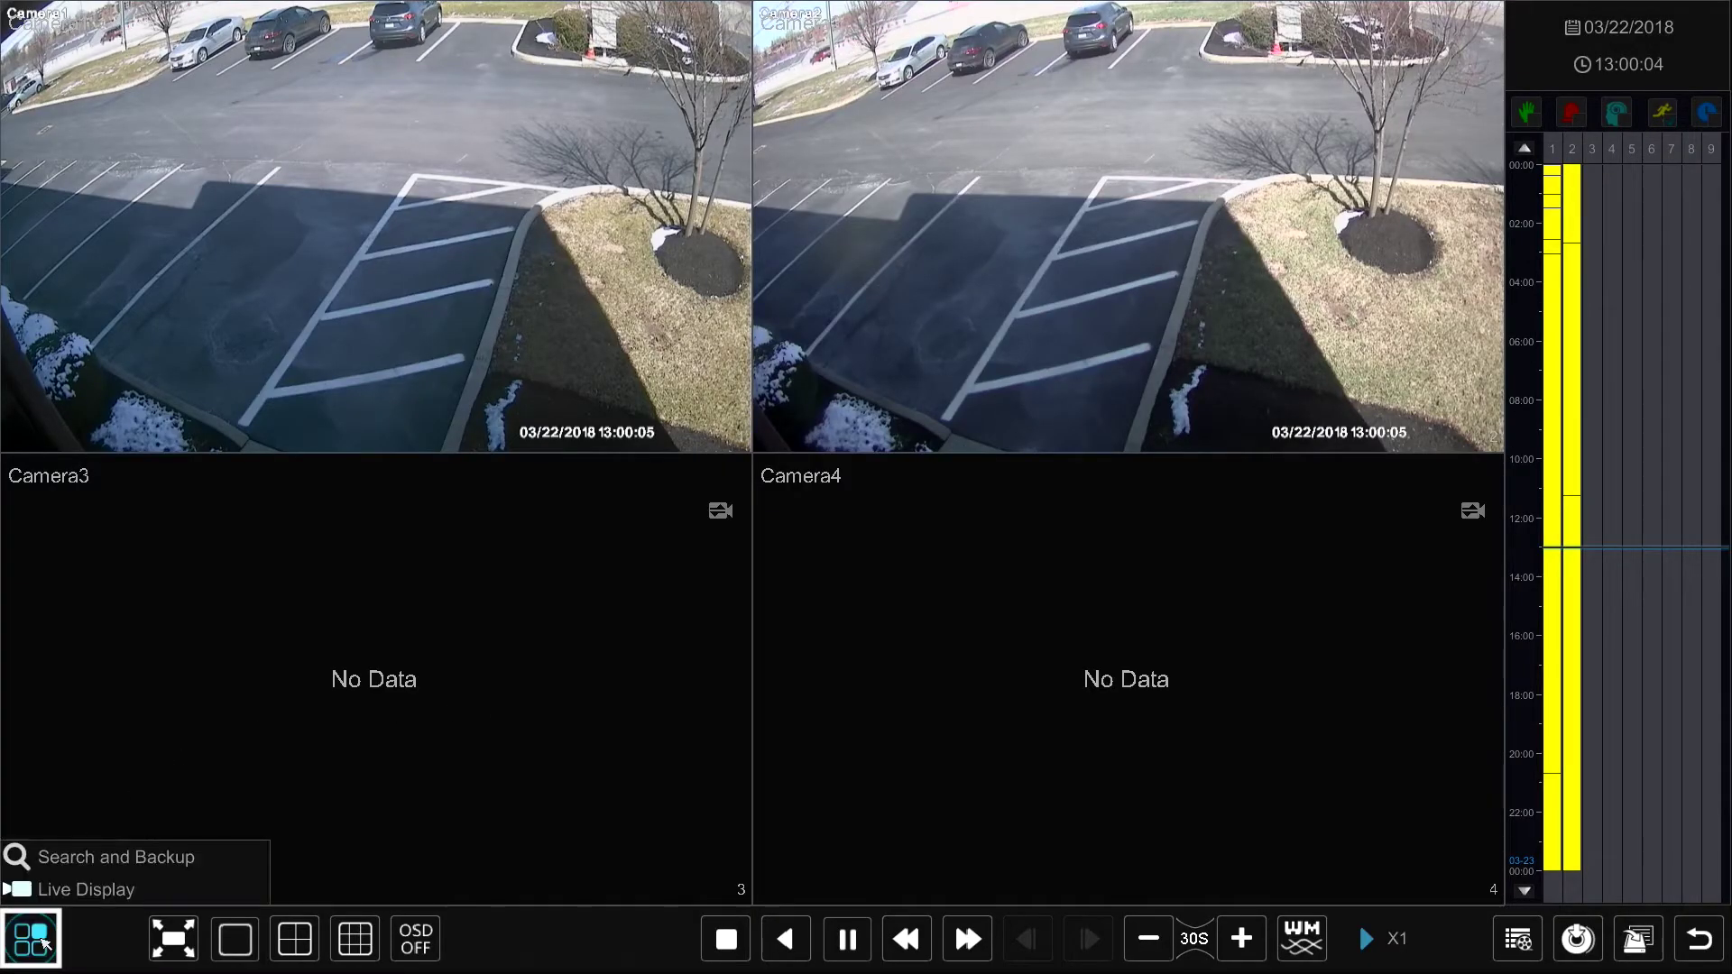
left_click(148, 861)
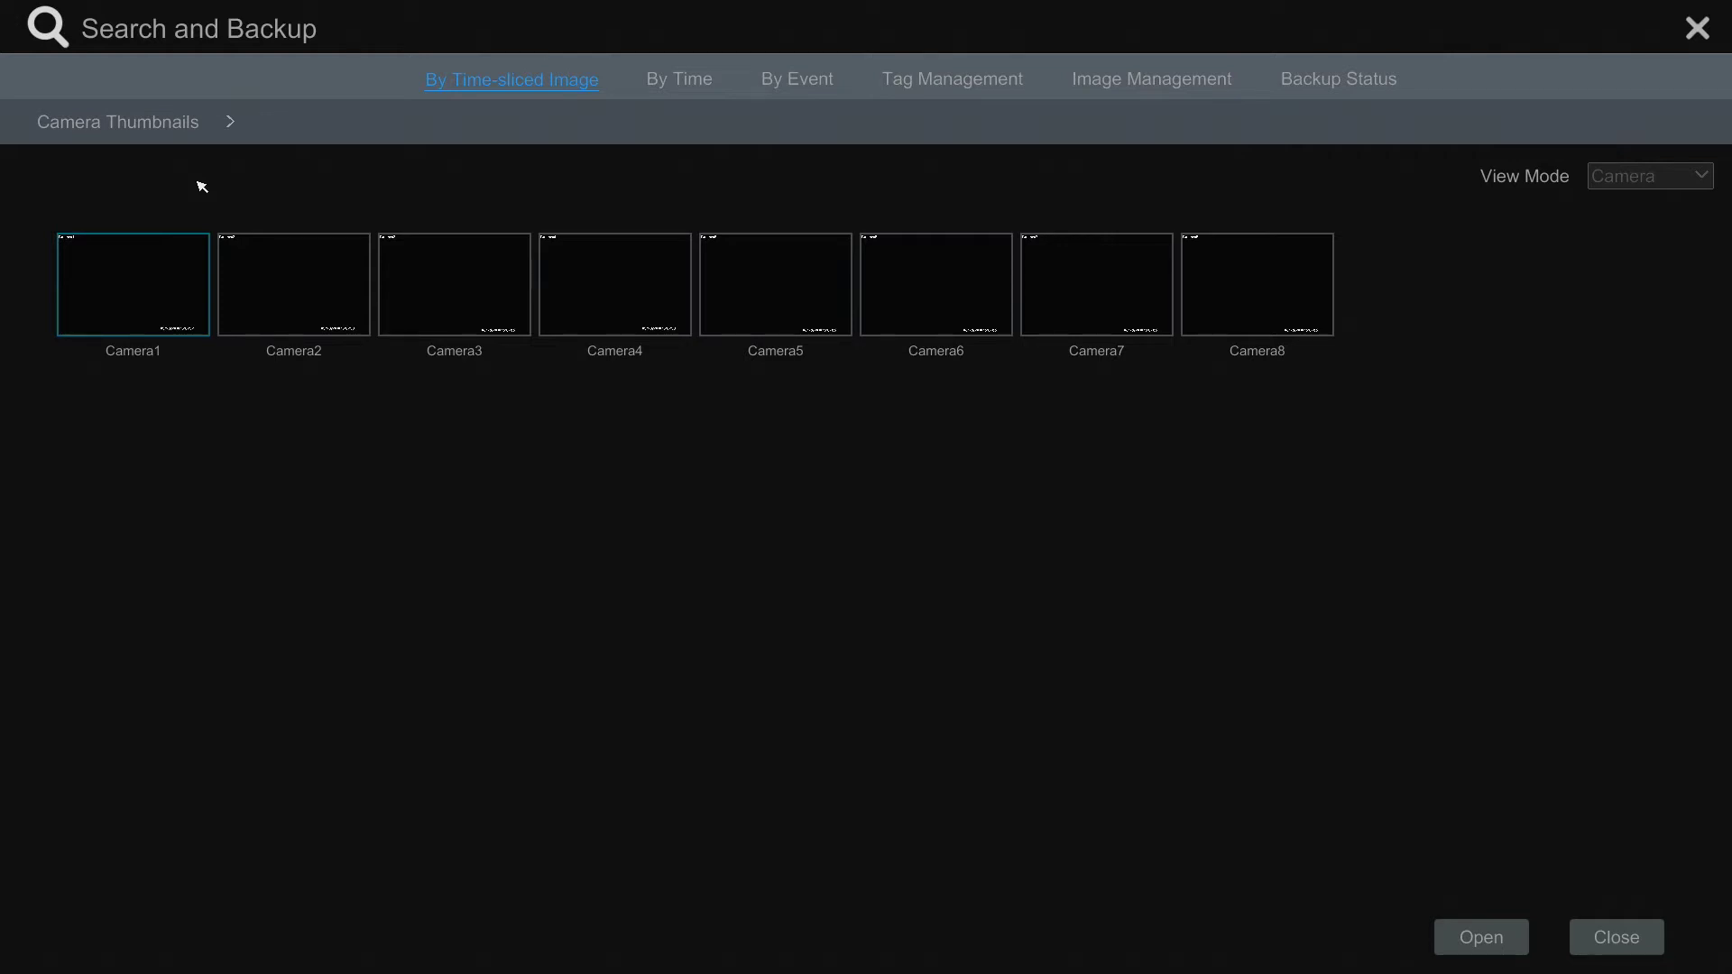
Drill into Camera1's 03/2018, then 22nd, then first-hour thumbnails and pick the 00:01:01 snapshot
double_click(134, 279)
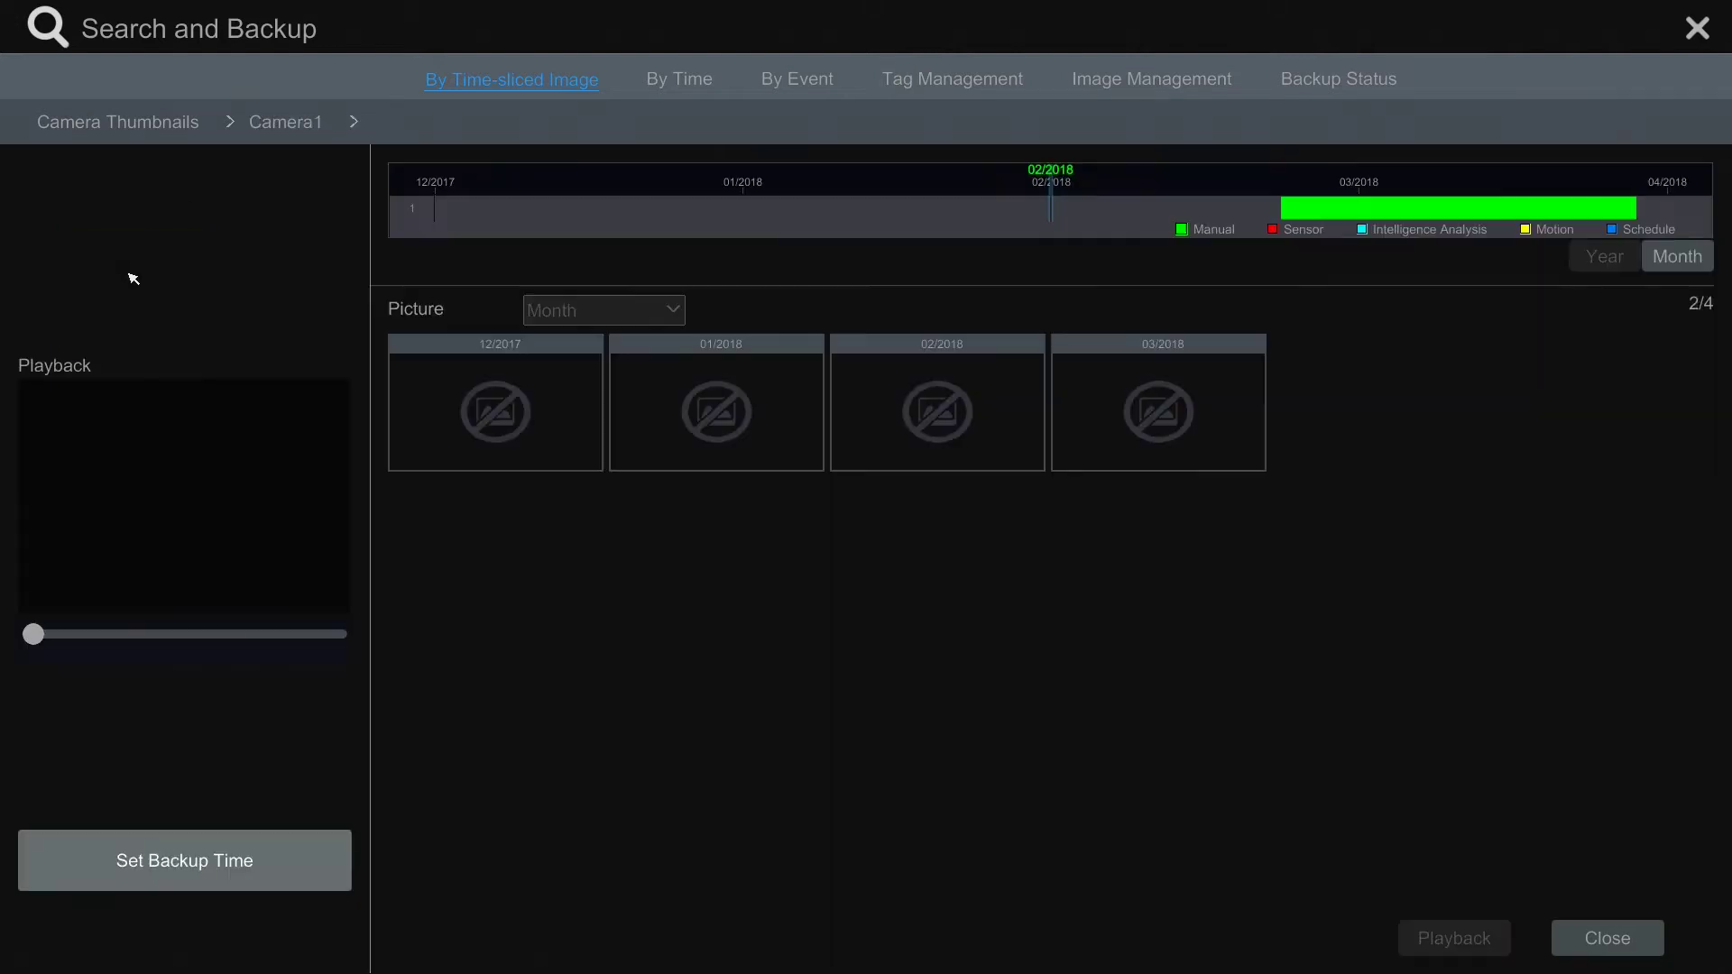
left_click(394, 459)
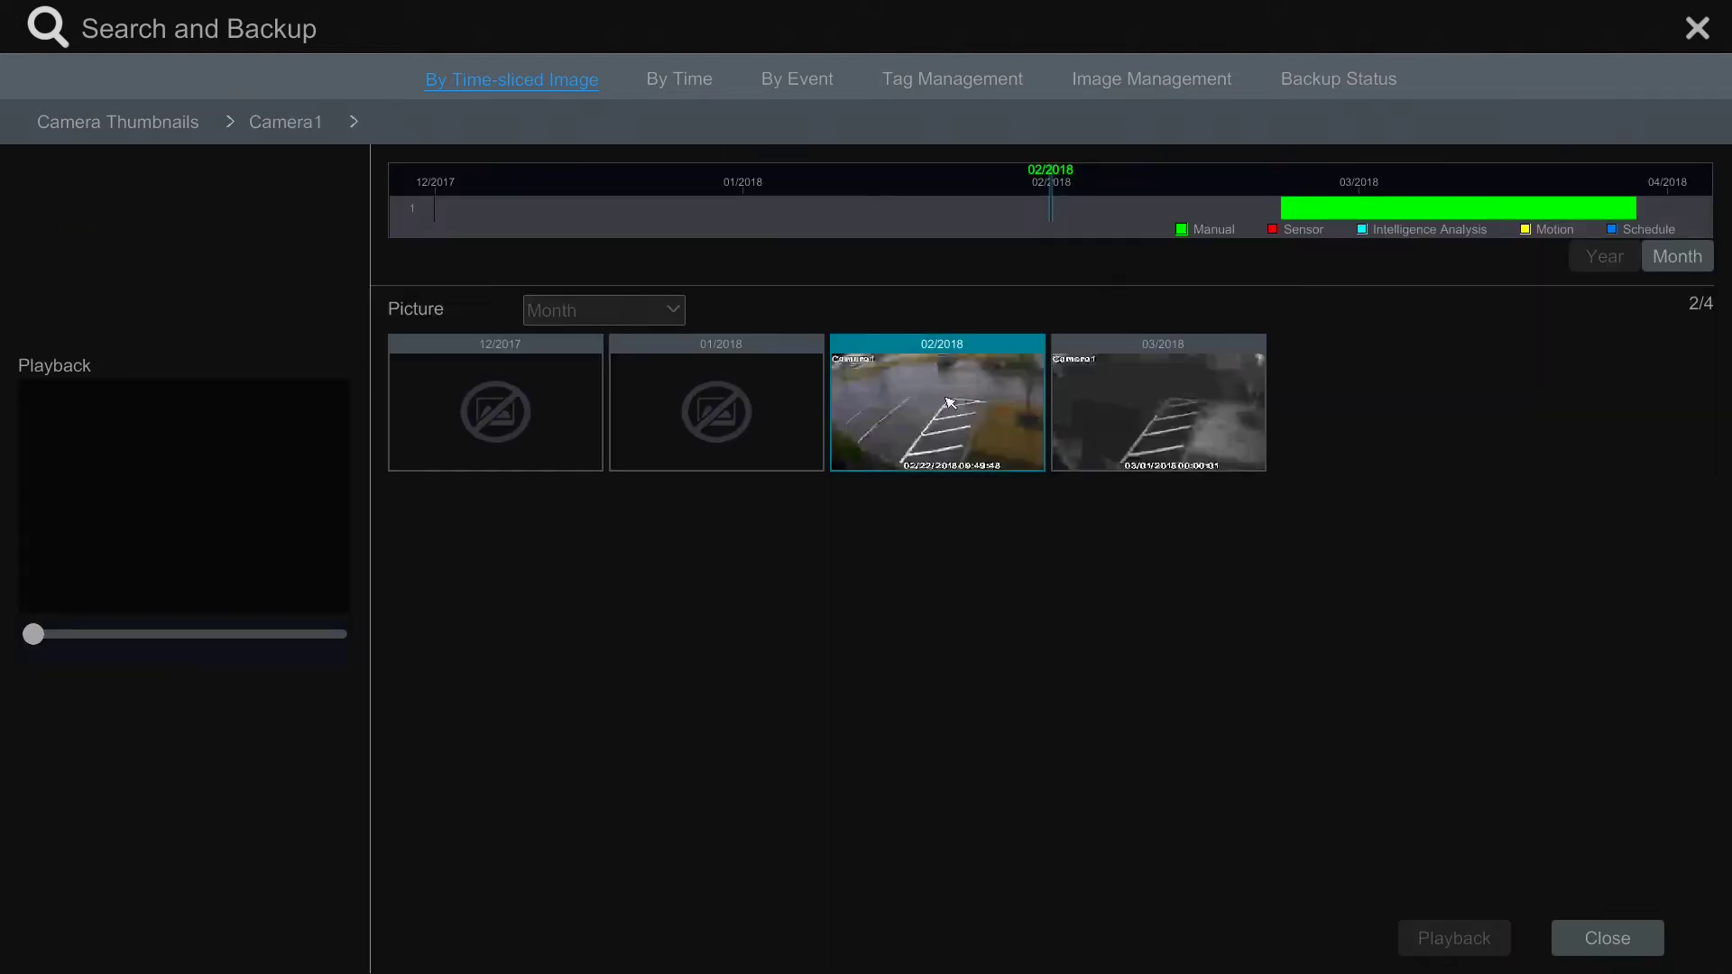
double_click(1170, 395)
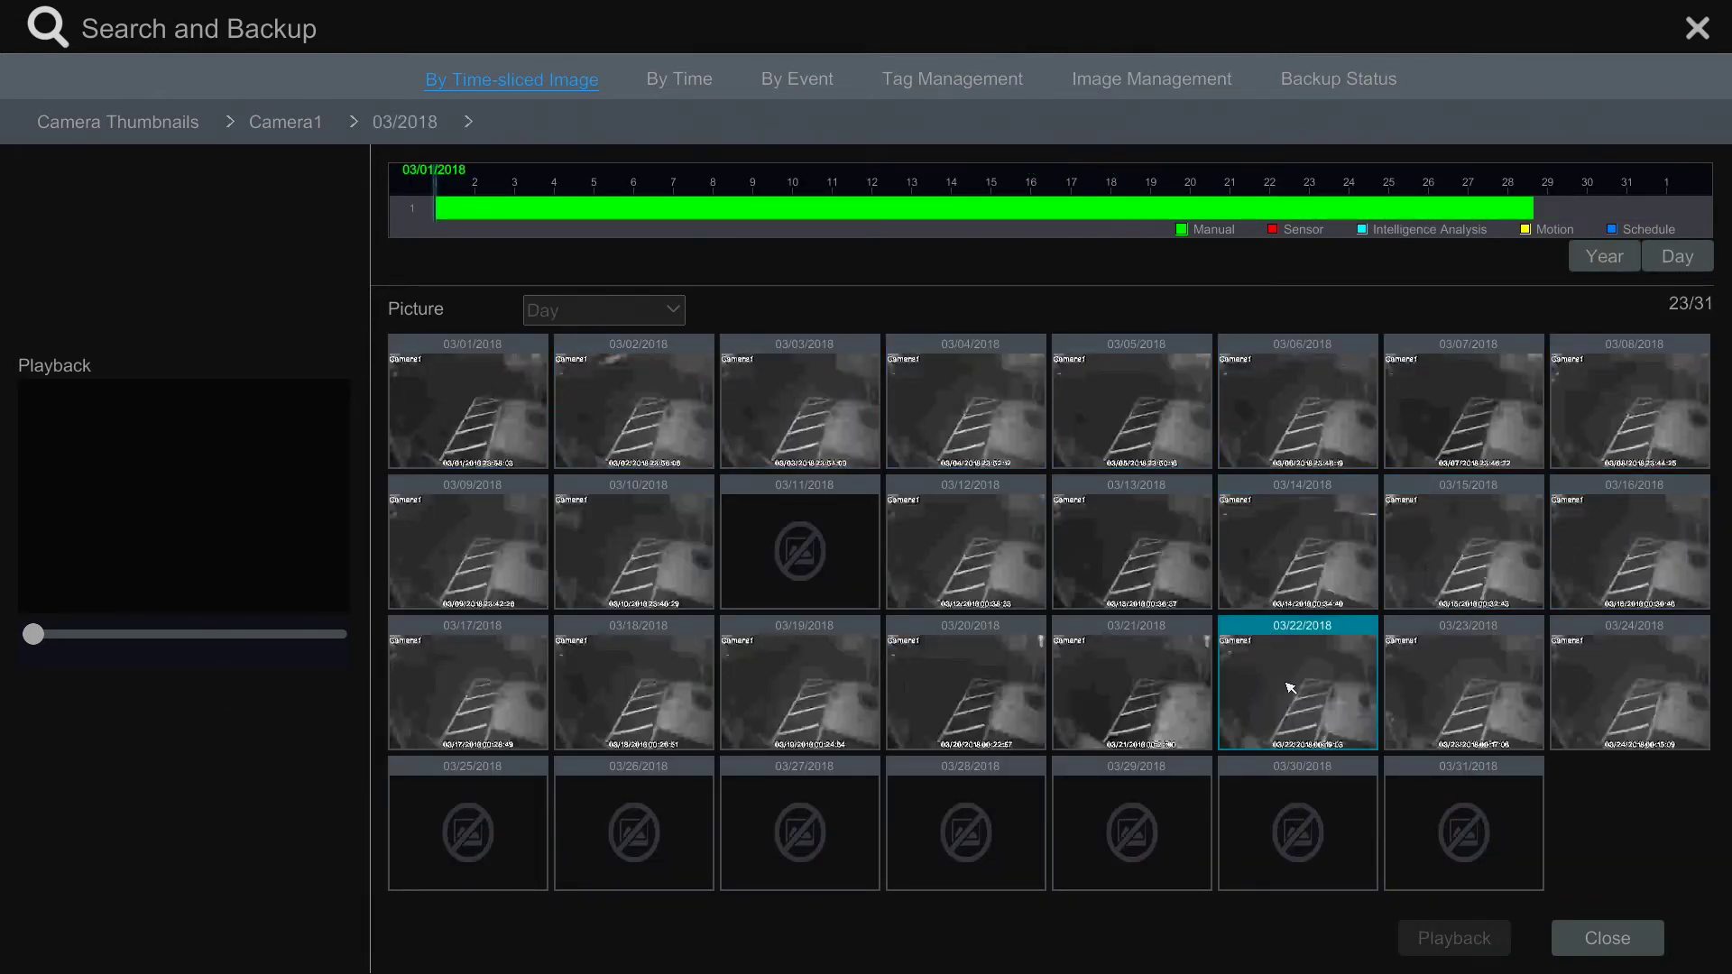
double_click(1312, 663)
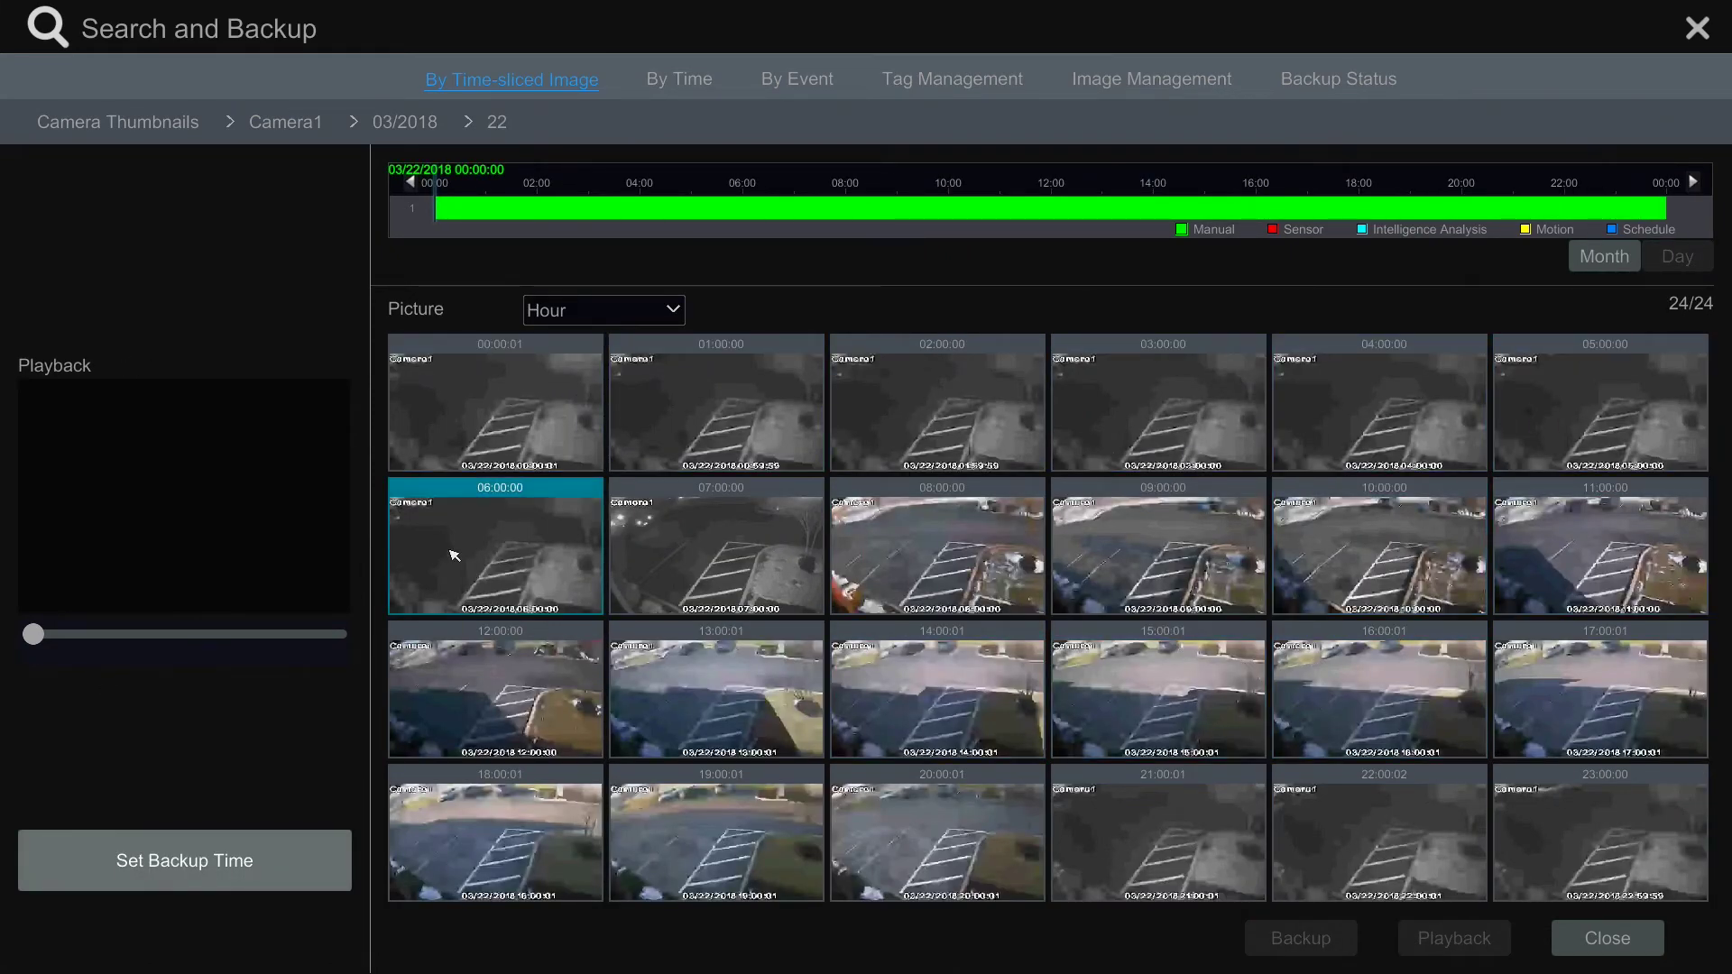
left_click(495, 412)
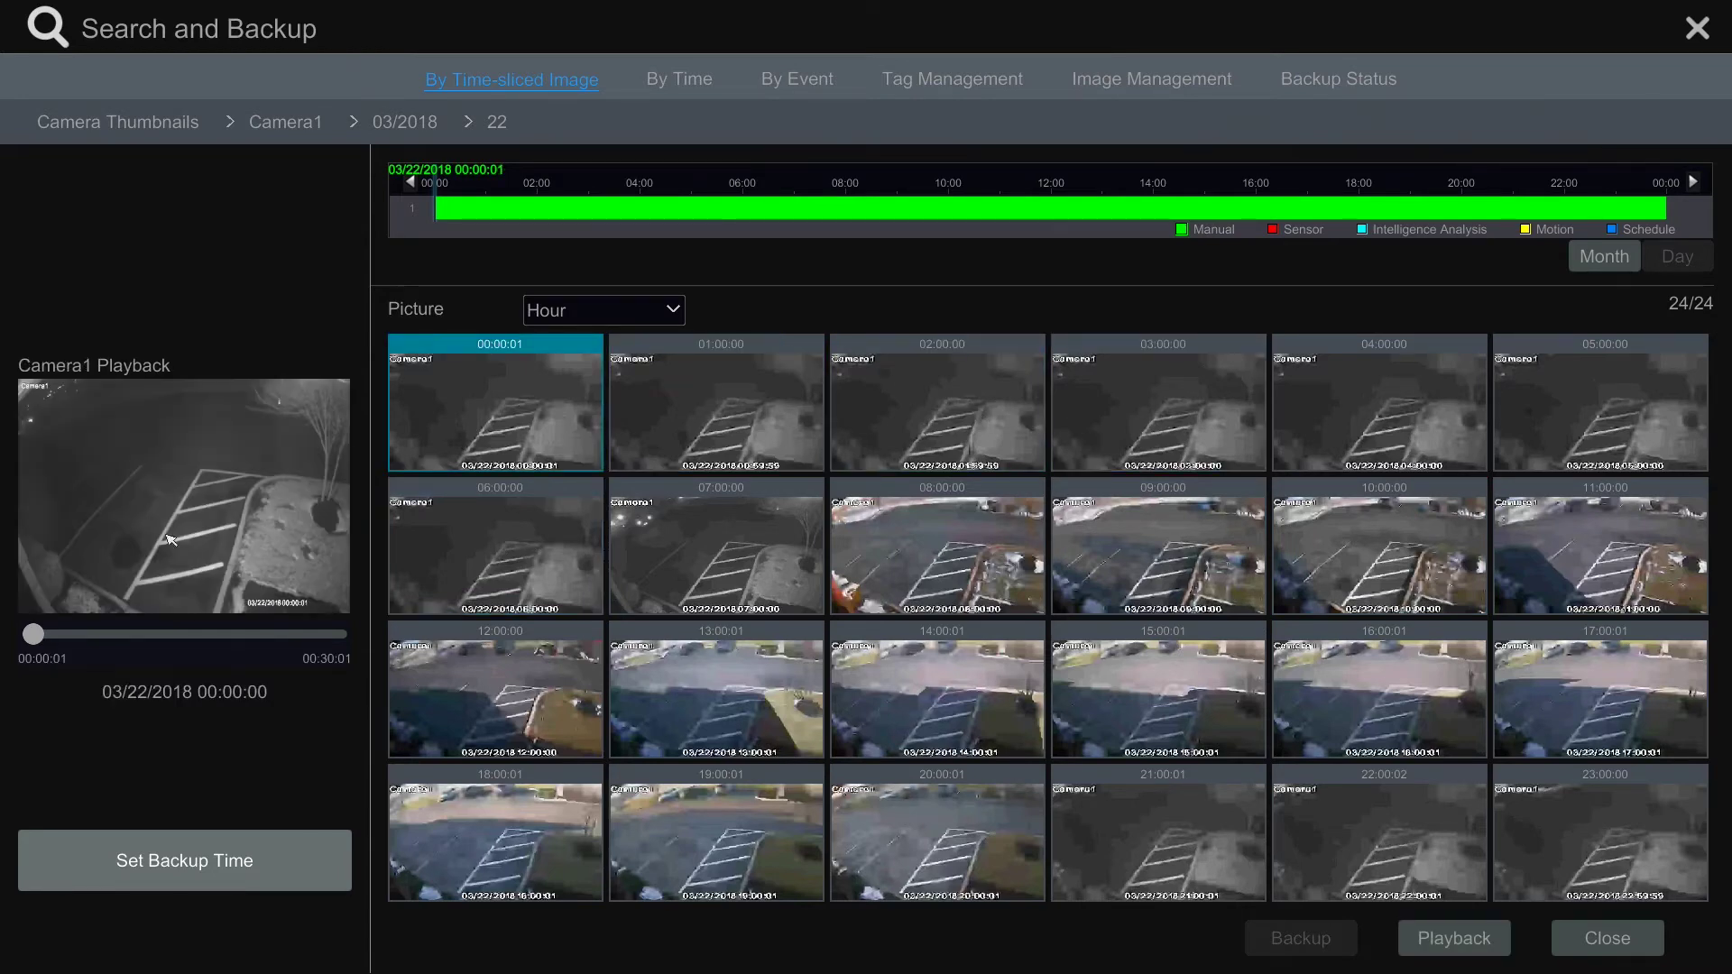
double_click(535, 418)
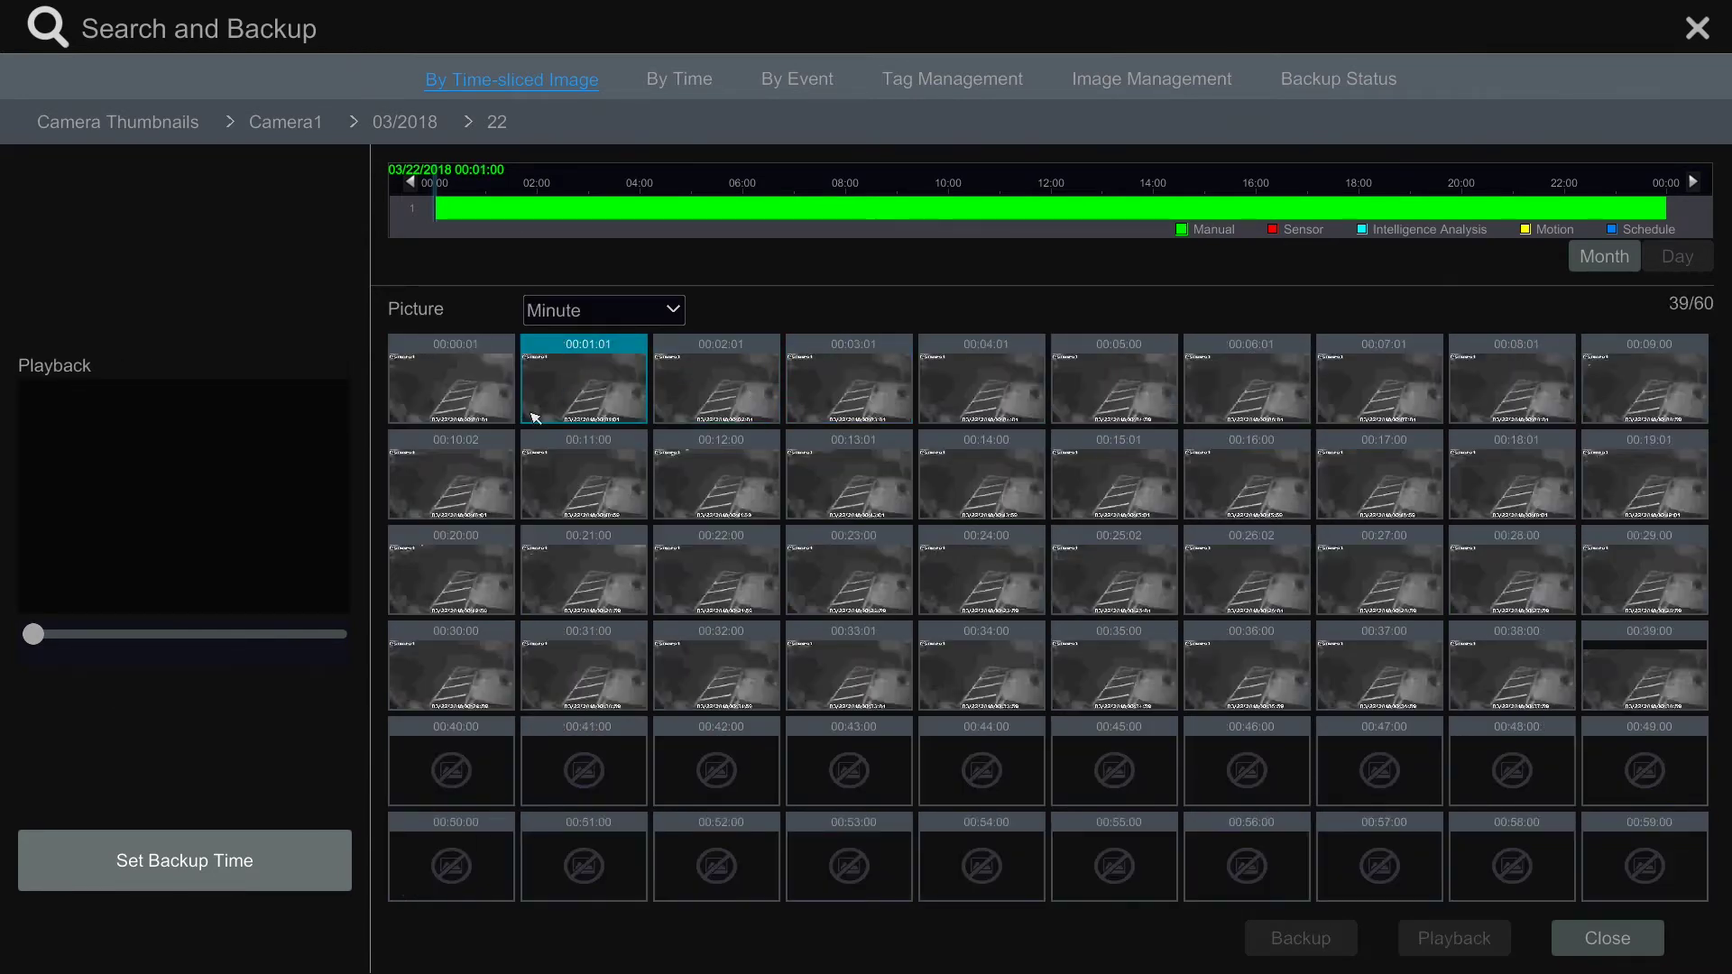
left_click(607, 394)
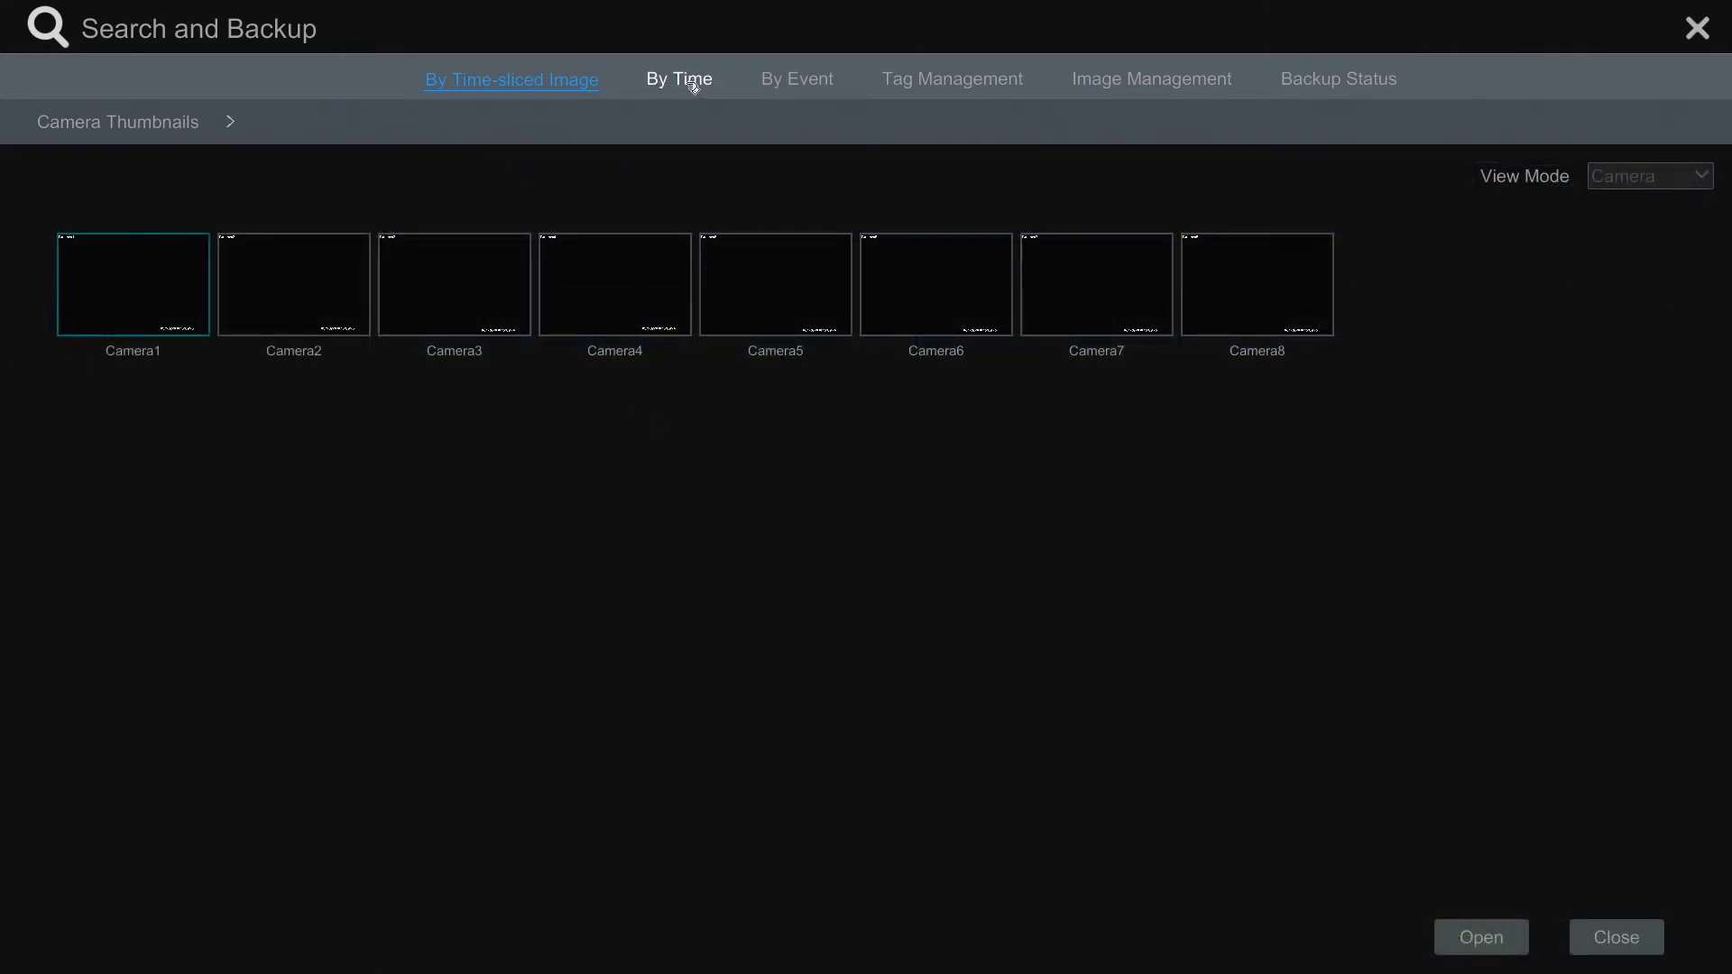
On the By Time tab, set the search time to 03/22/2018 11:00:00 and select the first picture slot
left_click(687, 84)
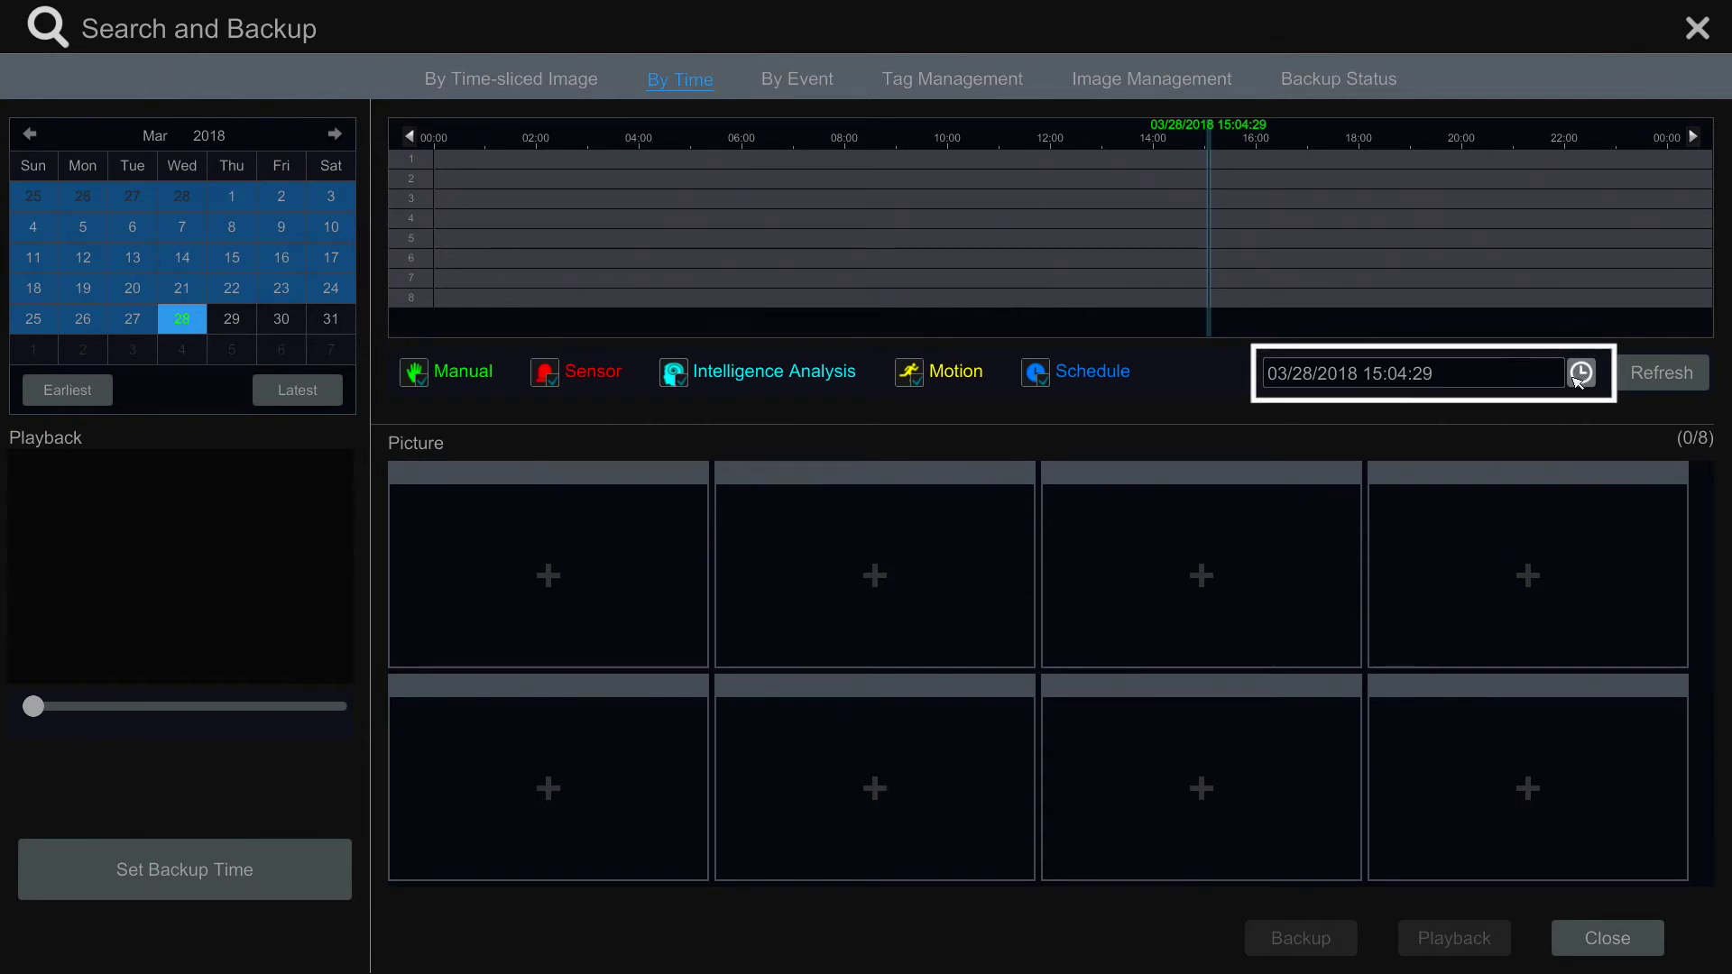
left_click(1563, 378)
scroll(1245, 431, "up", 6)
scroll(1344, 433, "up", 4)
scroll(1434, 433, "up", 4)
scroll(1529, 433, "up", 20)
left_click(1207, 672)
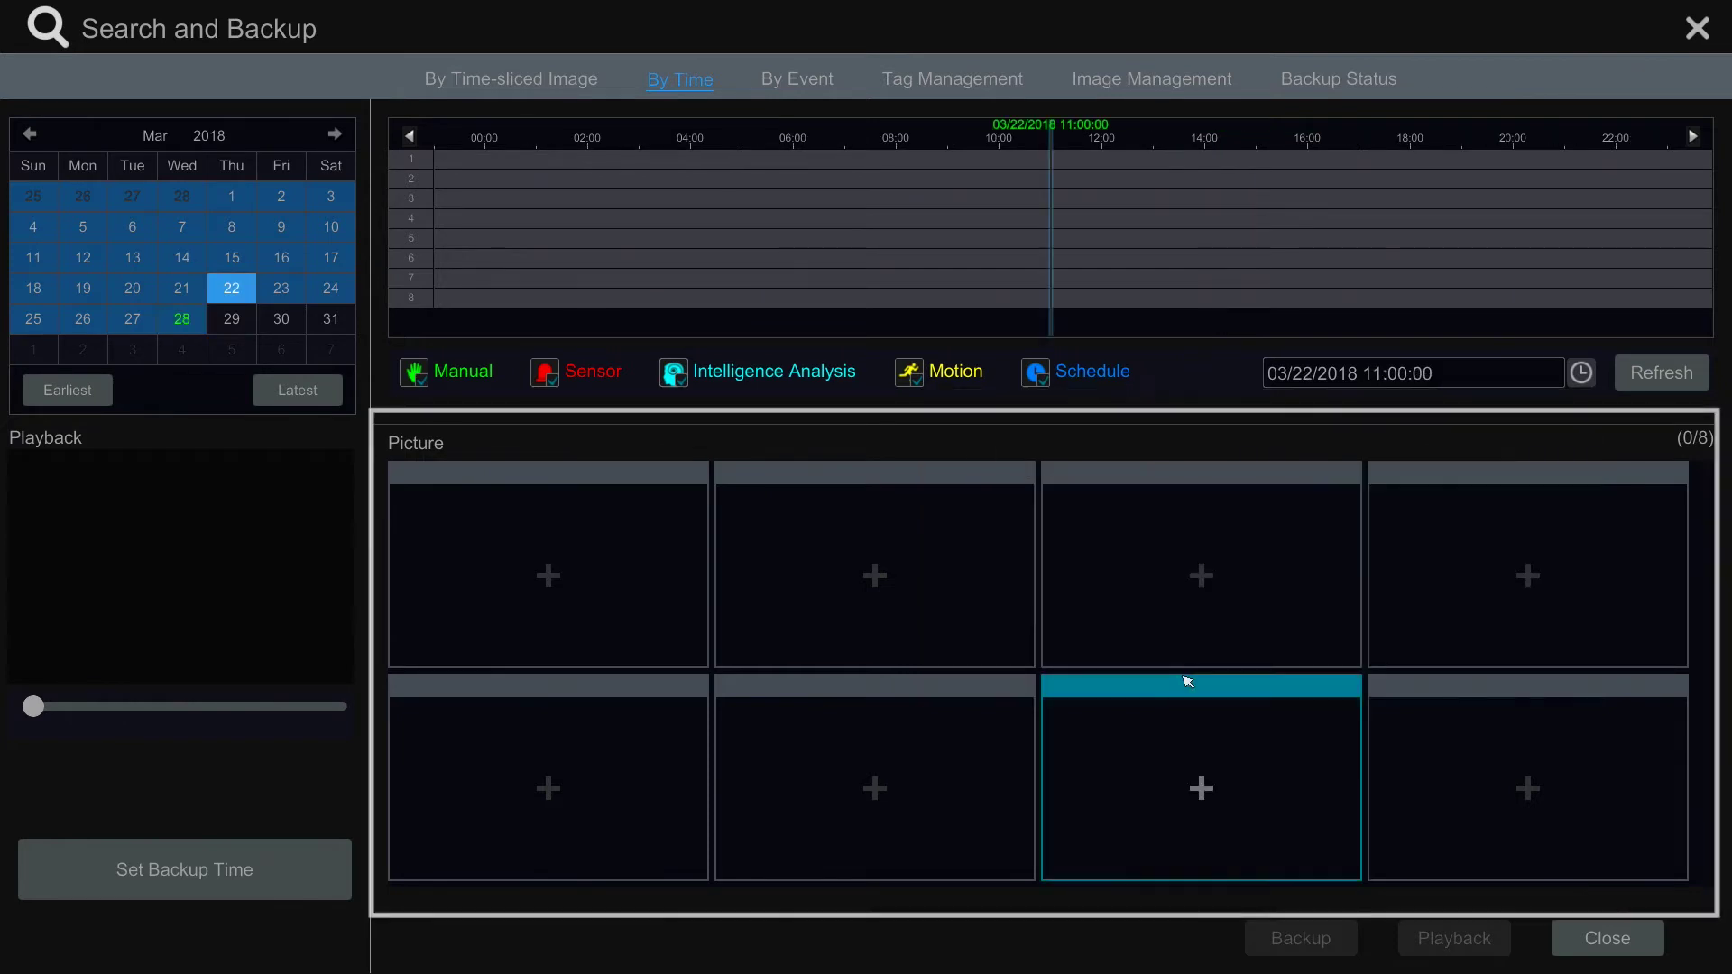
left_click(549, 578)
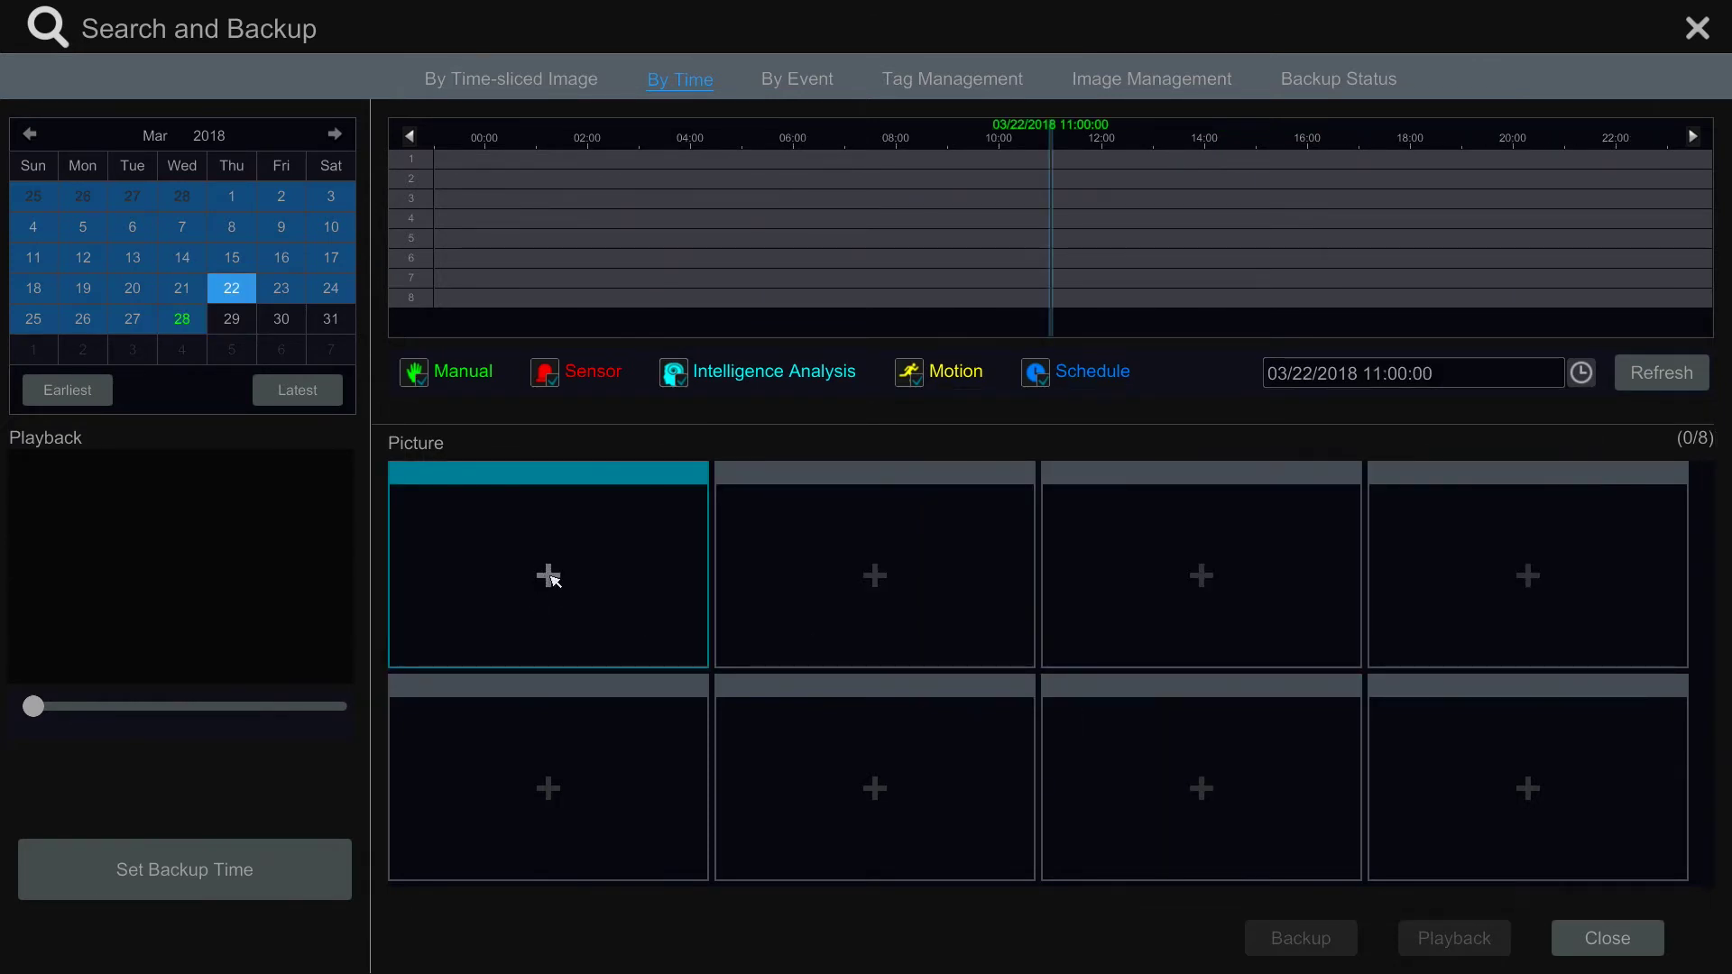
left_click(552, 579)
Add Camera1 to the first picture slot and play its 11:00–11:30 recording
left_click(510, 217)
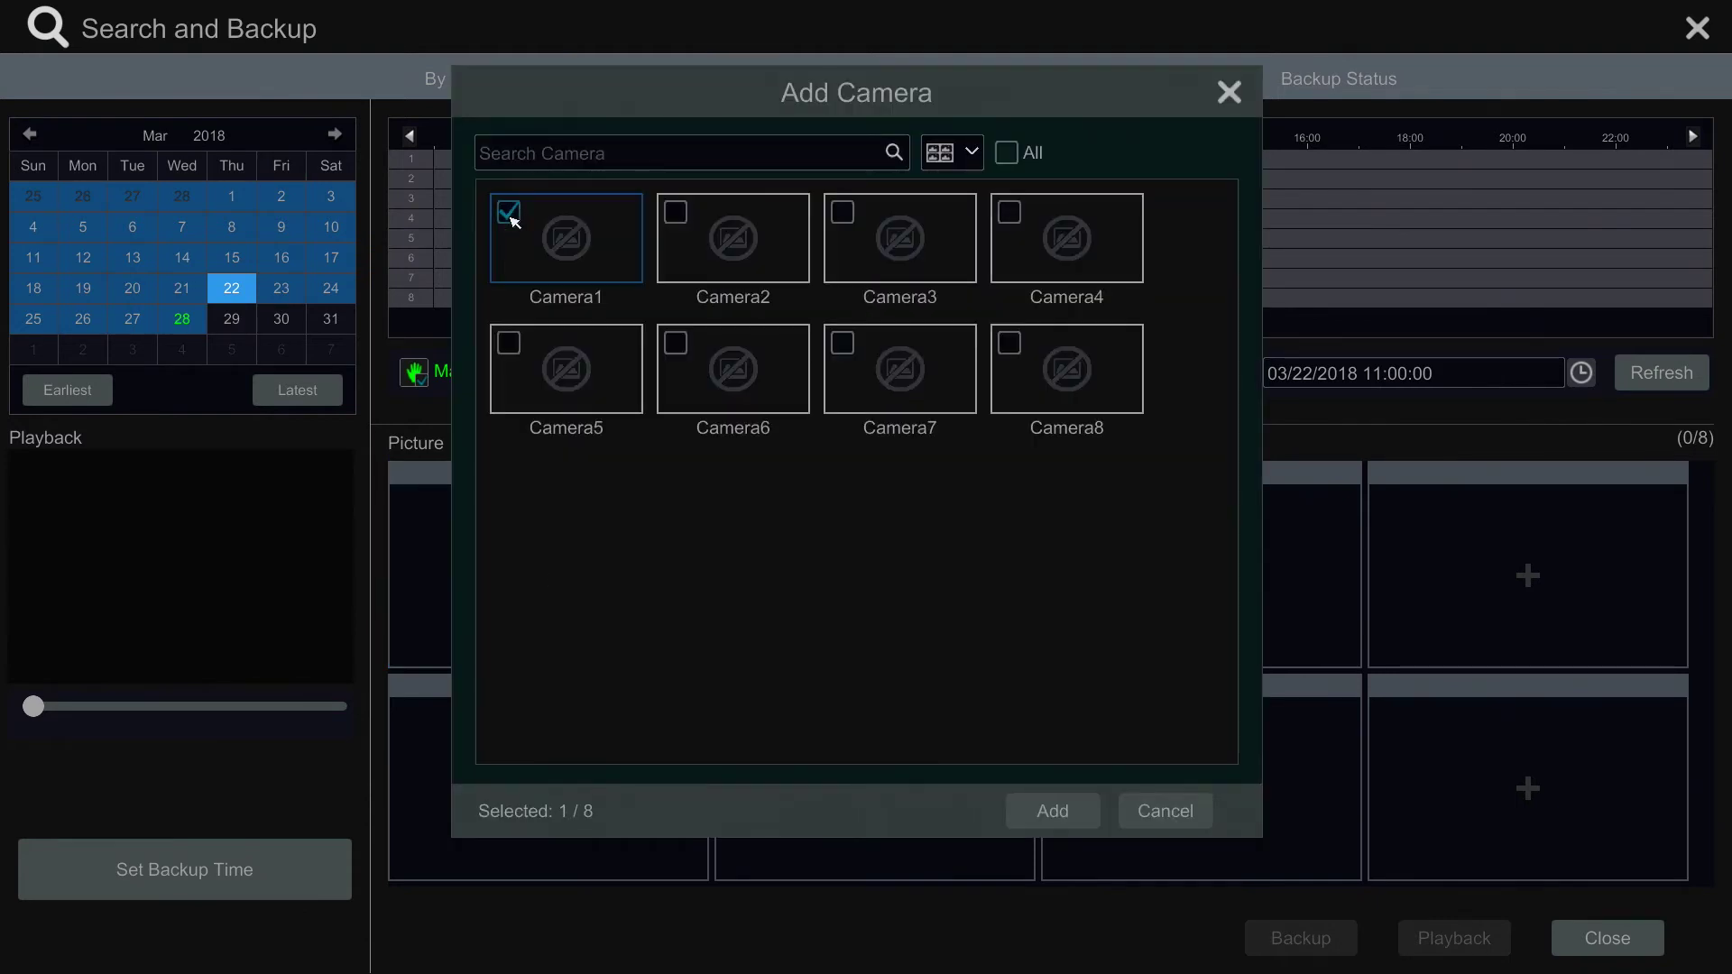
left_click(1025, 806)
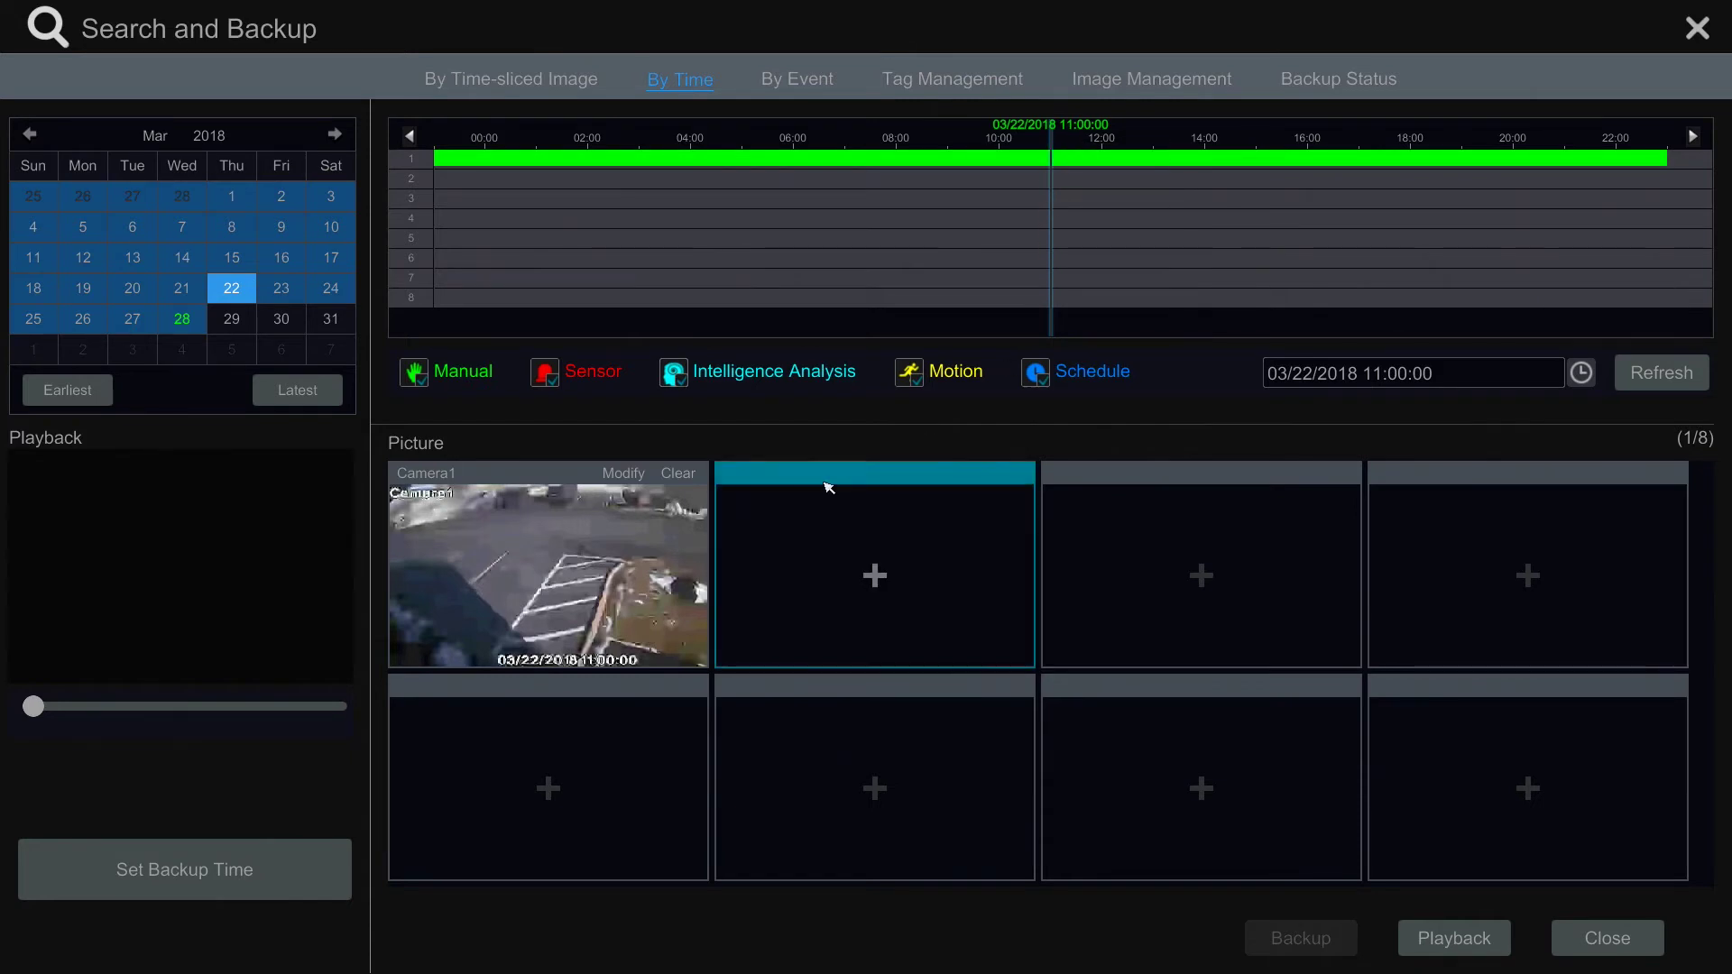
left_click(638, 537)
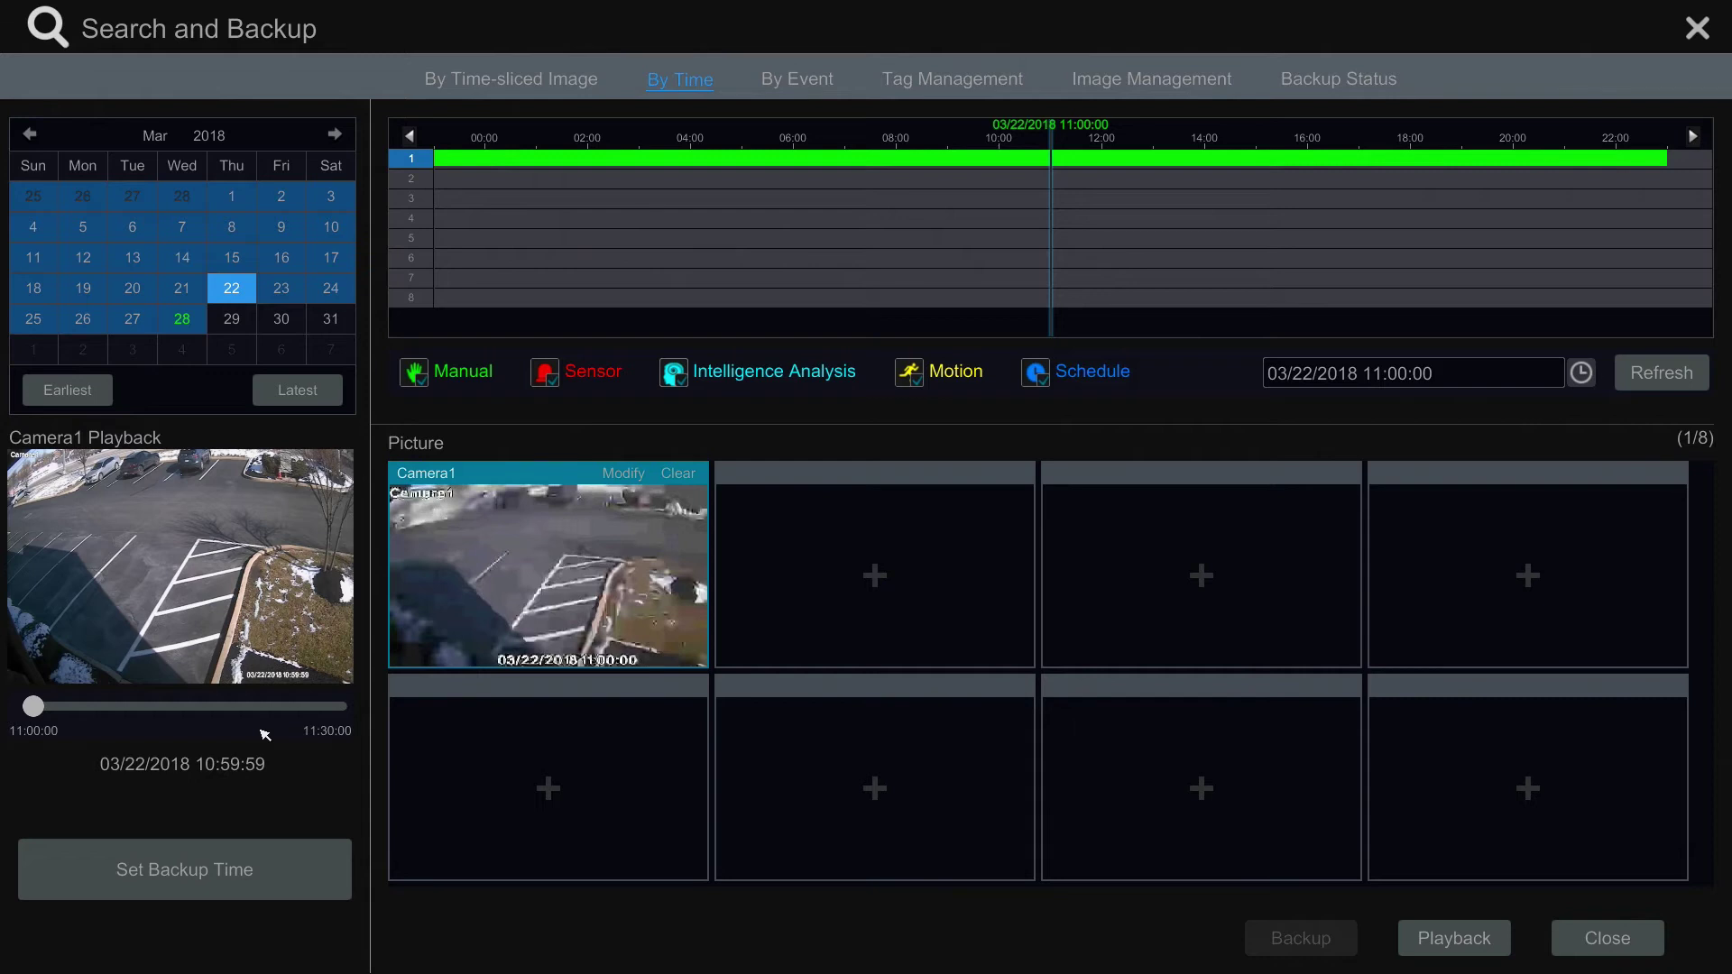
Restrict Camera1's backup range to 11:00:00–11:30:00 and bring up the ExternalStorage1 AVI backup dialog
left_click(185, 870)
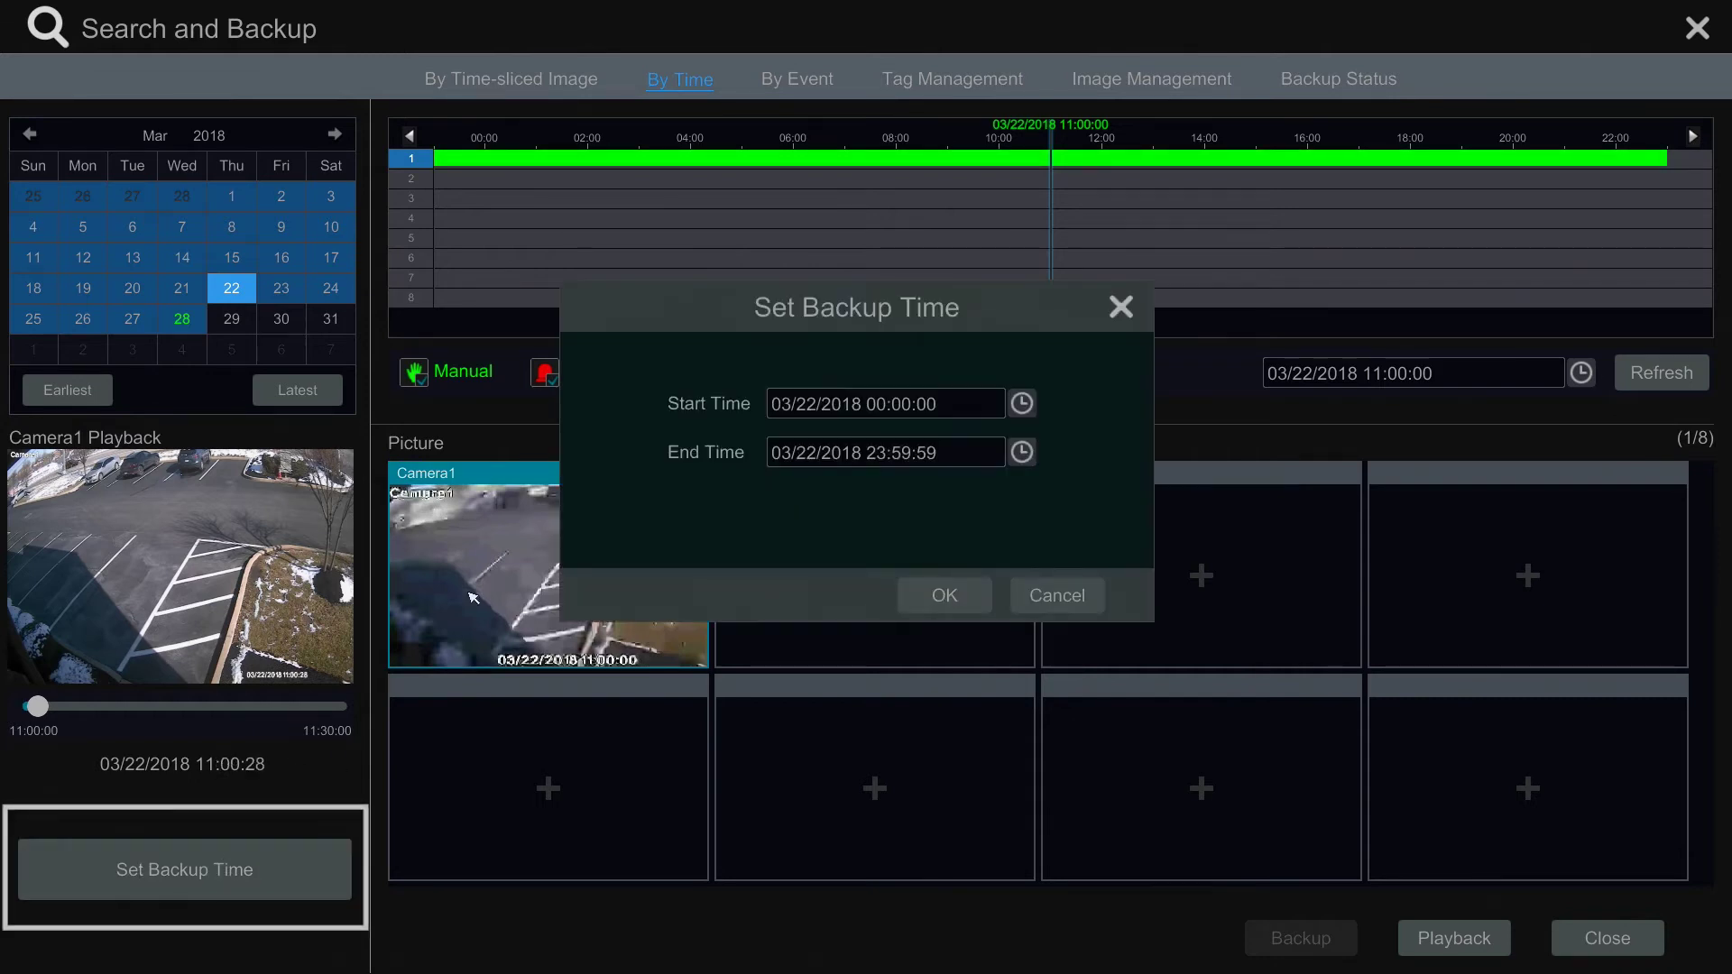
left_click(790, 406)
scroll(773, 546, "down", 11)
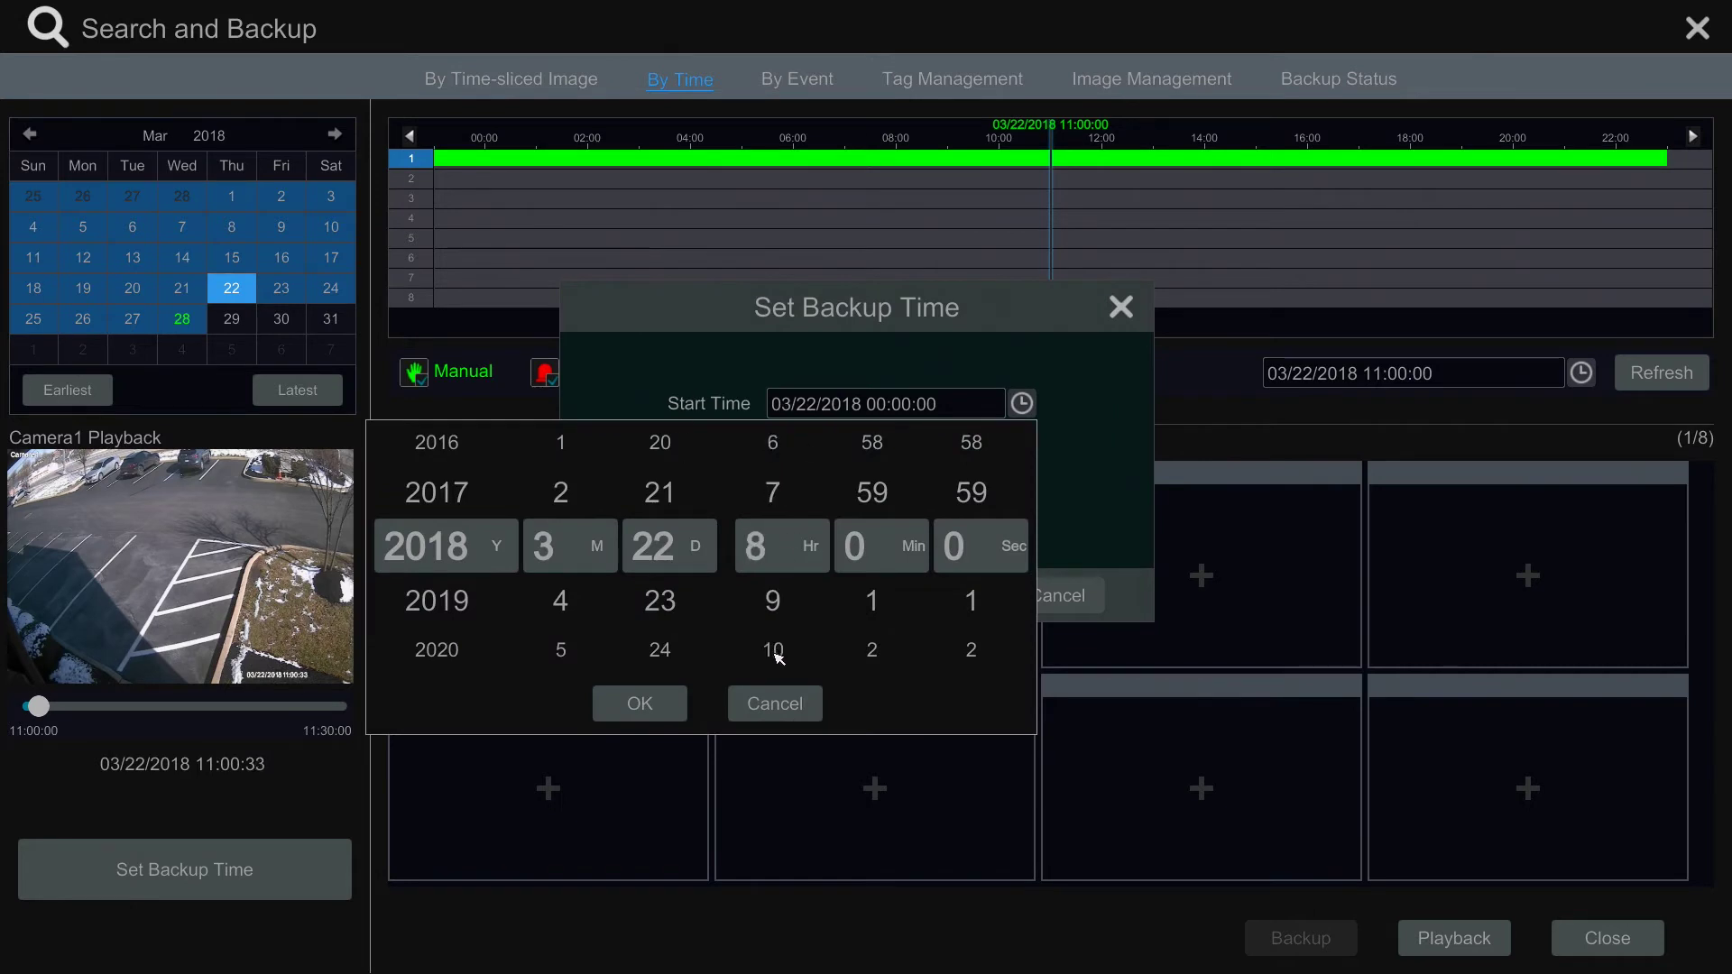
left_click(794, 504)
left_click(1021, 452)
scroll(771, 494, "up", 12)
scroll(882, 492, "up", 20)
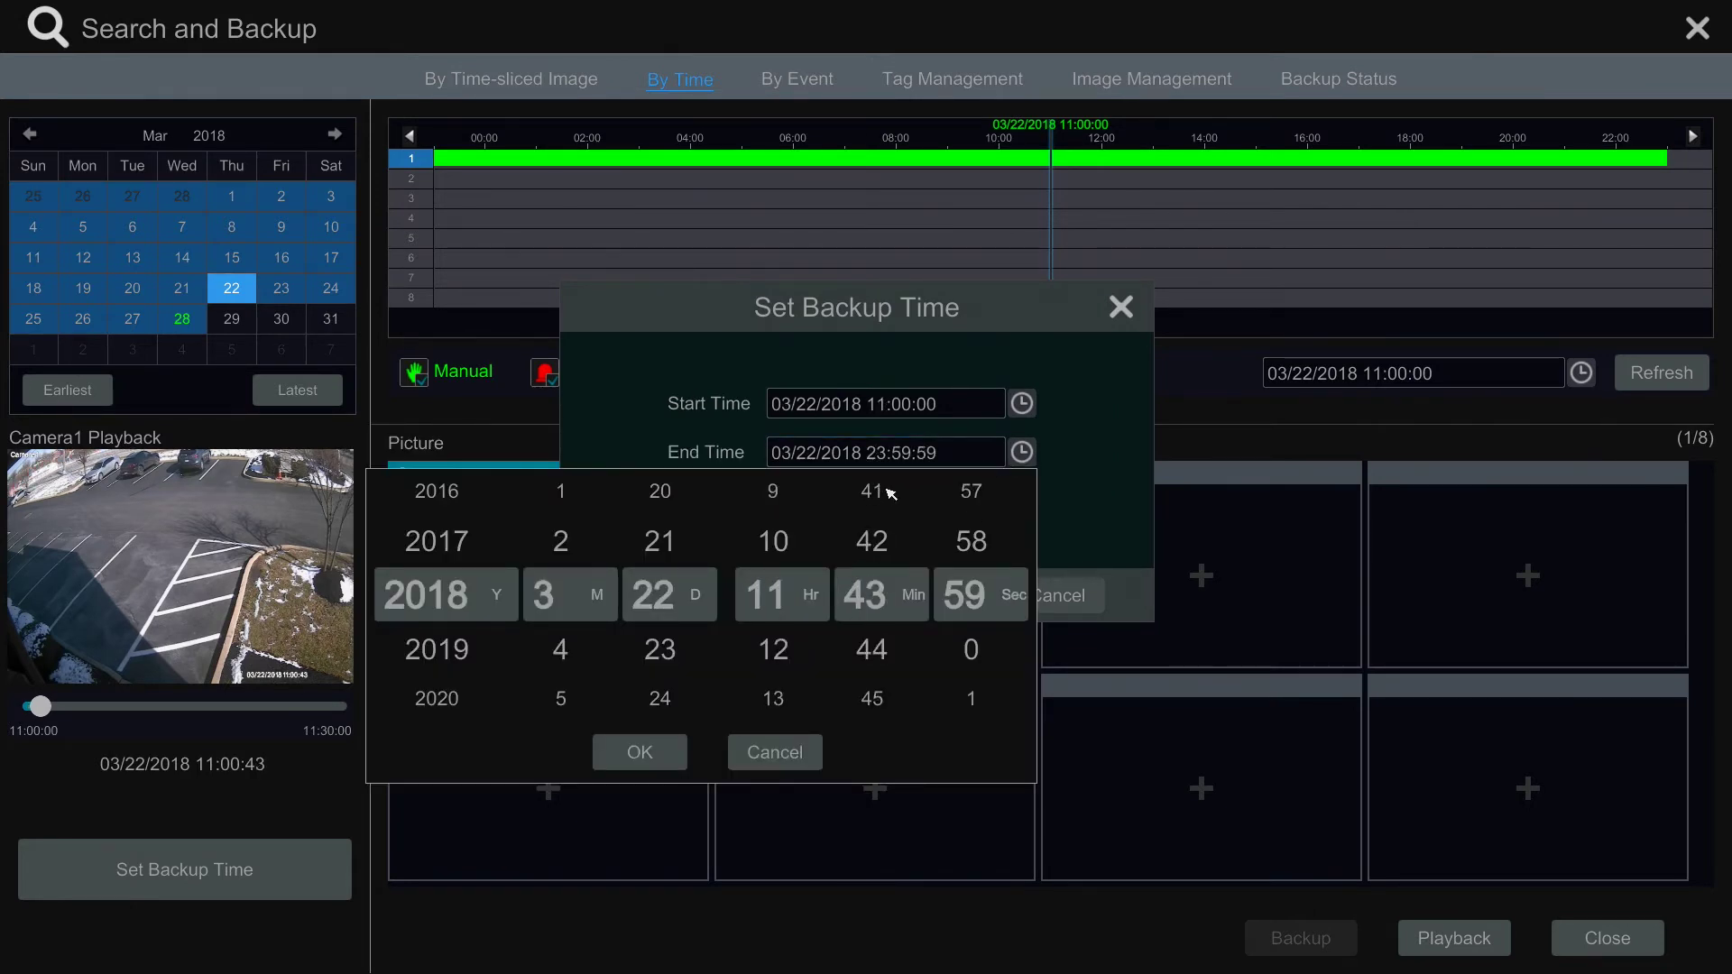
left_click(971, 649)
left_click(674, 754)
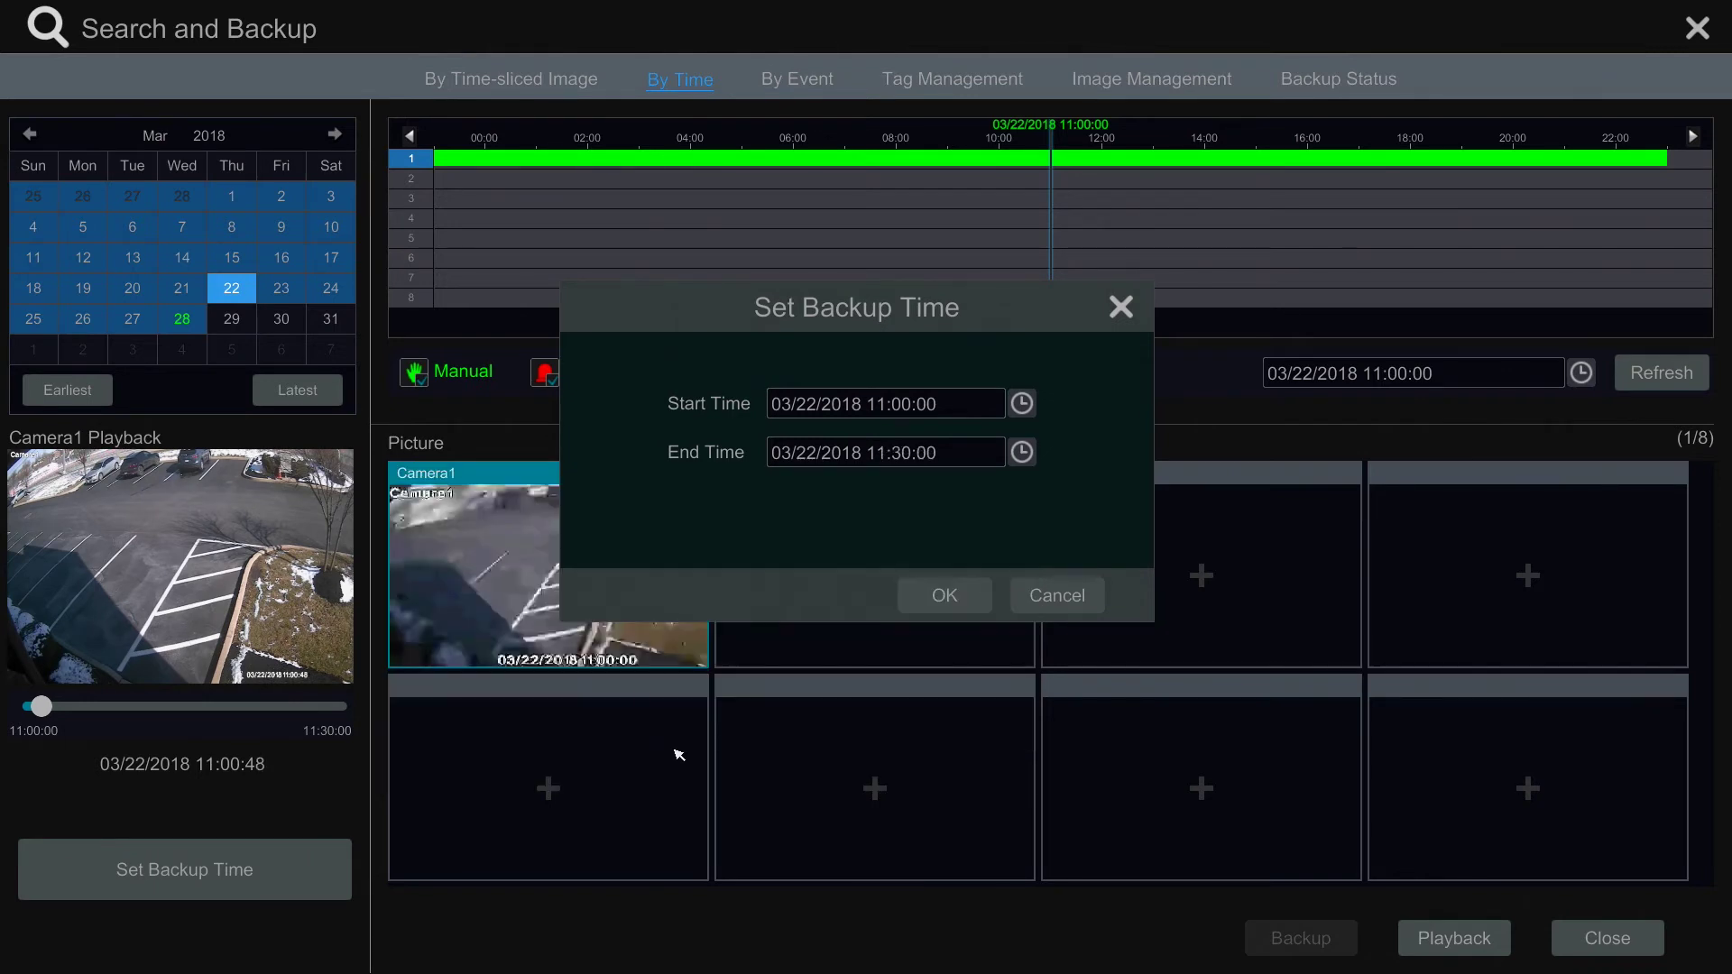
left_click(971, 606)
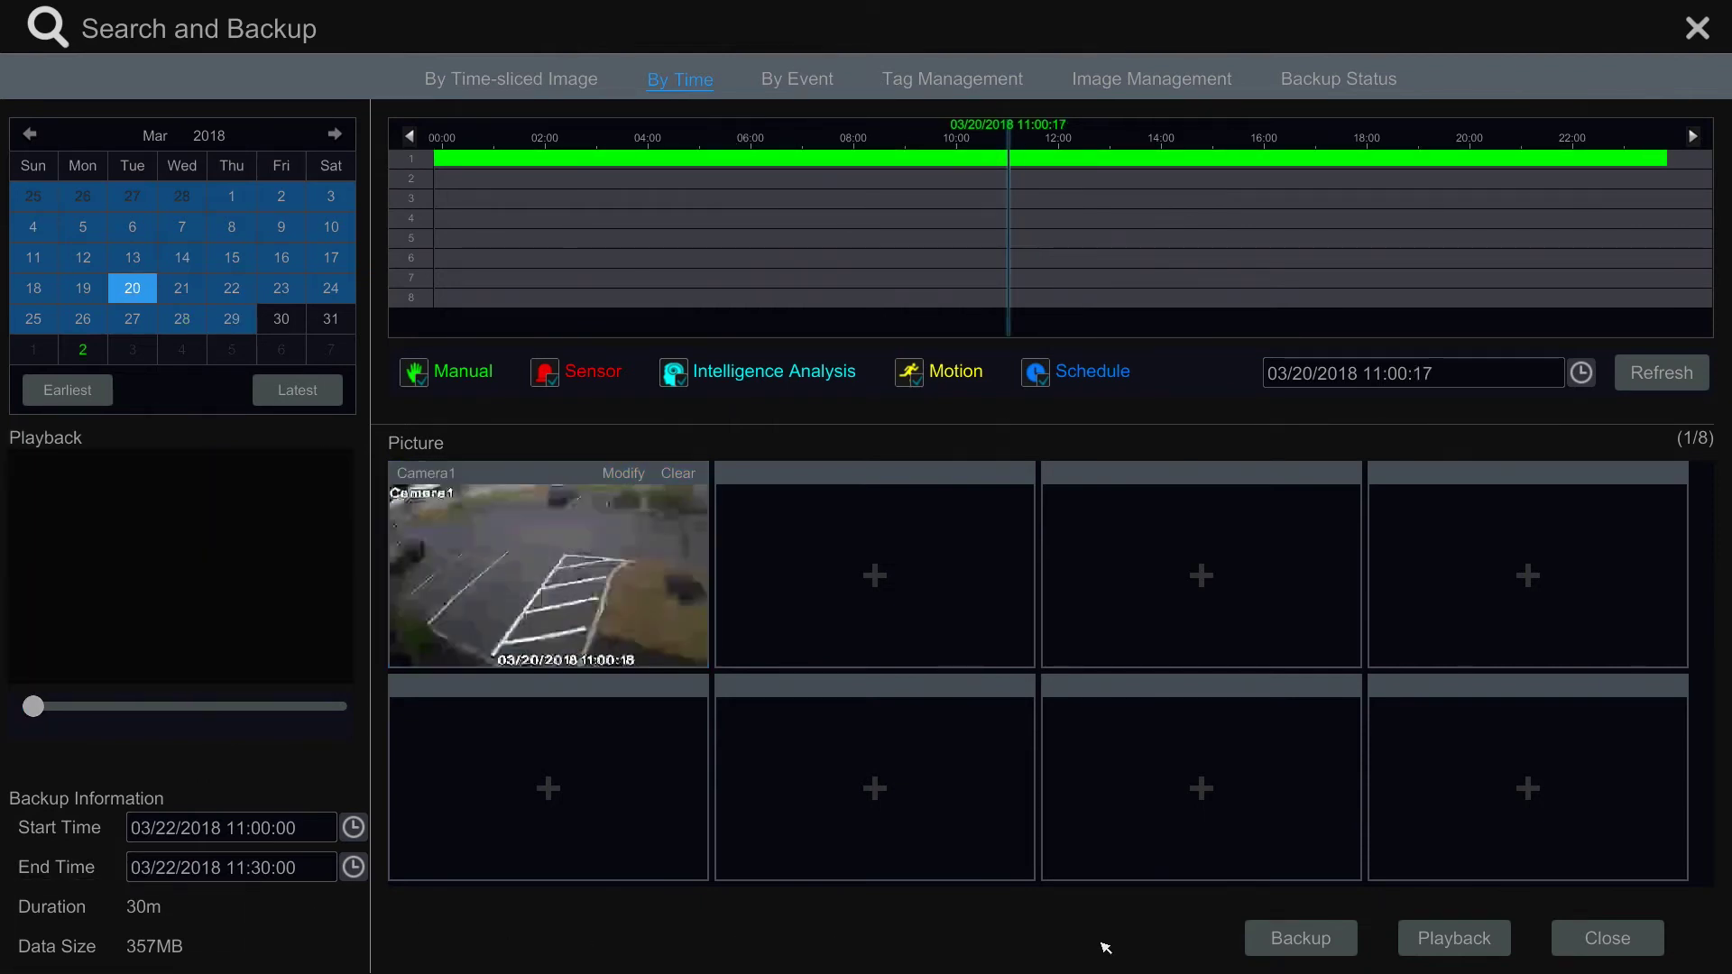
left_click(1305, 942)
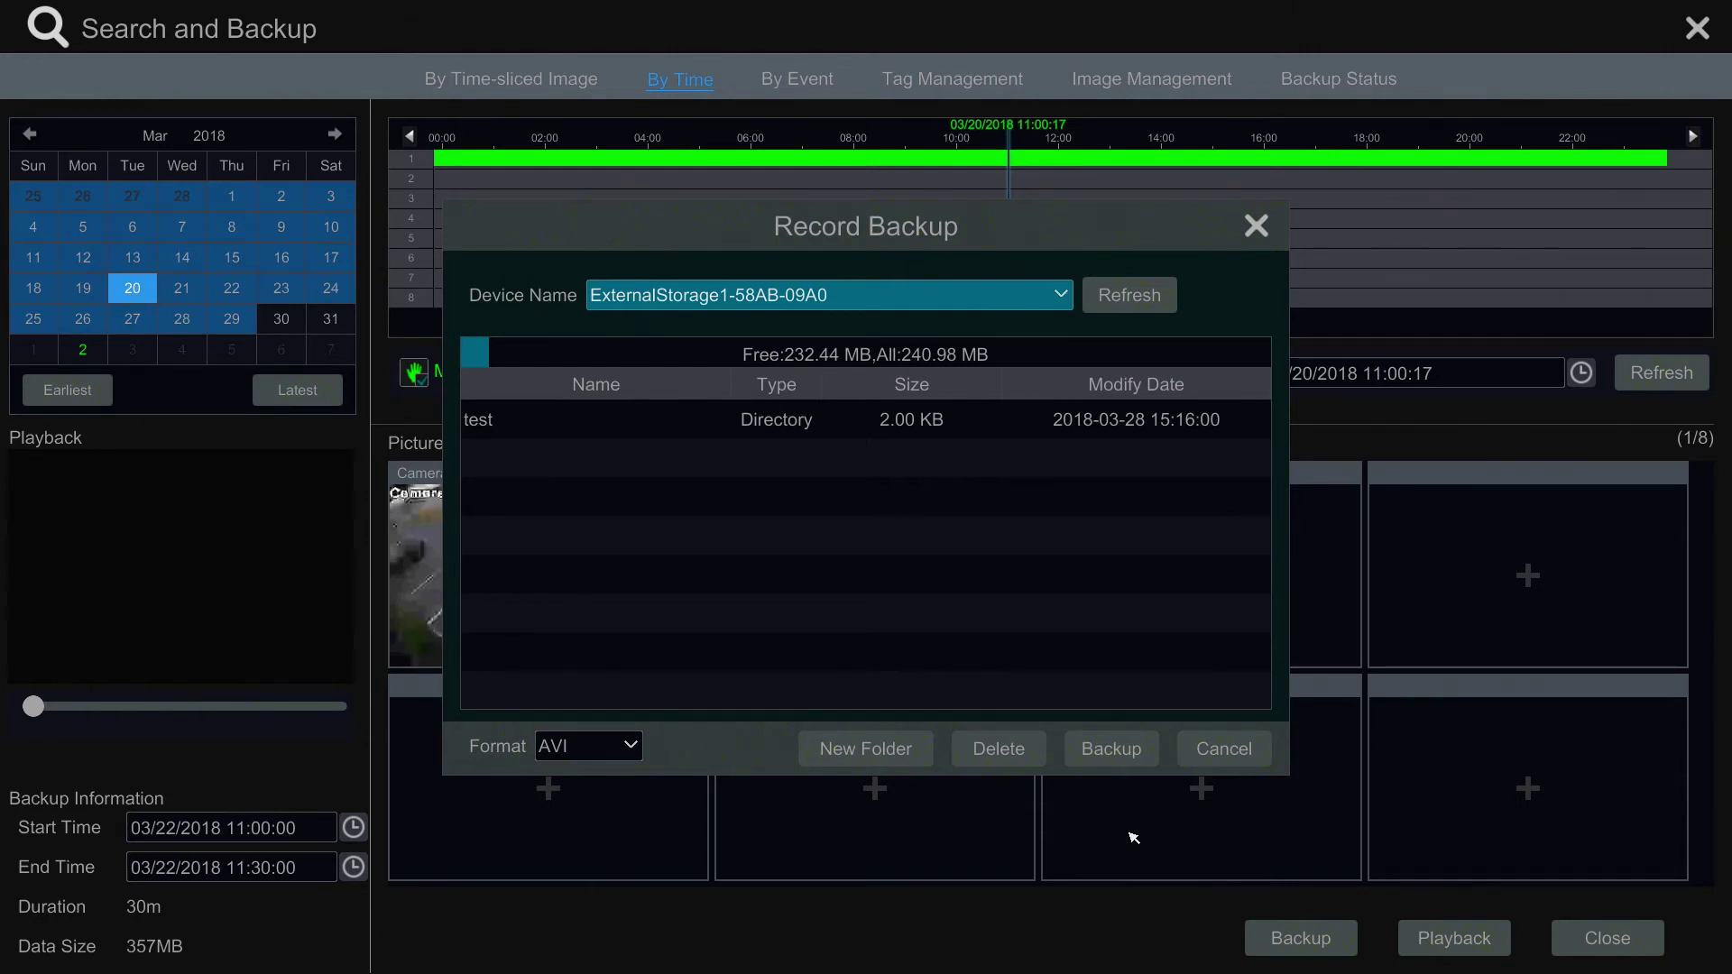
Create a new folder named 'videos' on the external storage
left_click(870, 750)
left_click(816, 443)
left_click(974, 608)
left_click(1117, 534)
left_click(882, 569)
left_click(882, 530)
left_click(1158, 529)
left_click(836, 569)
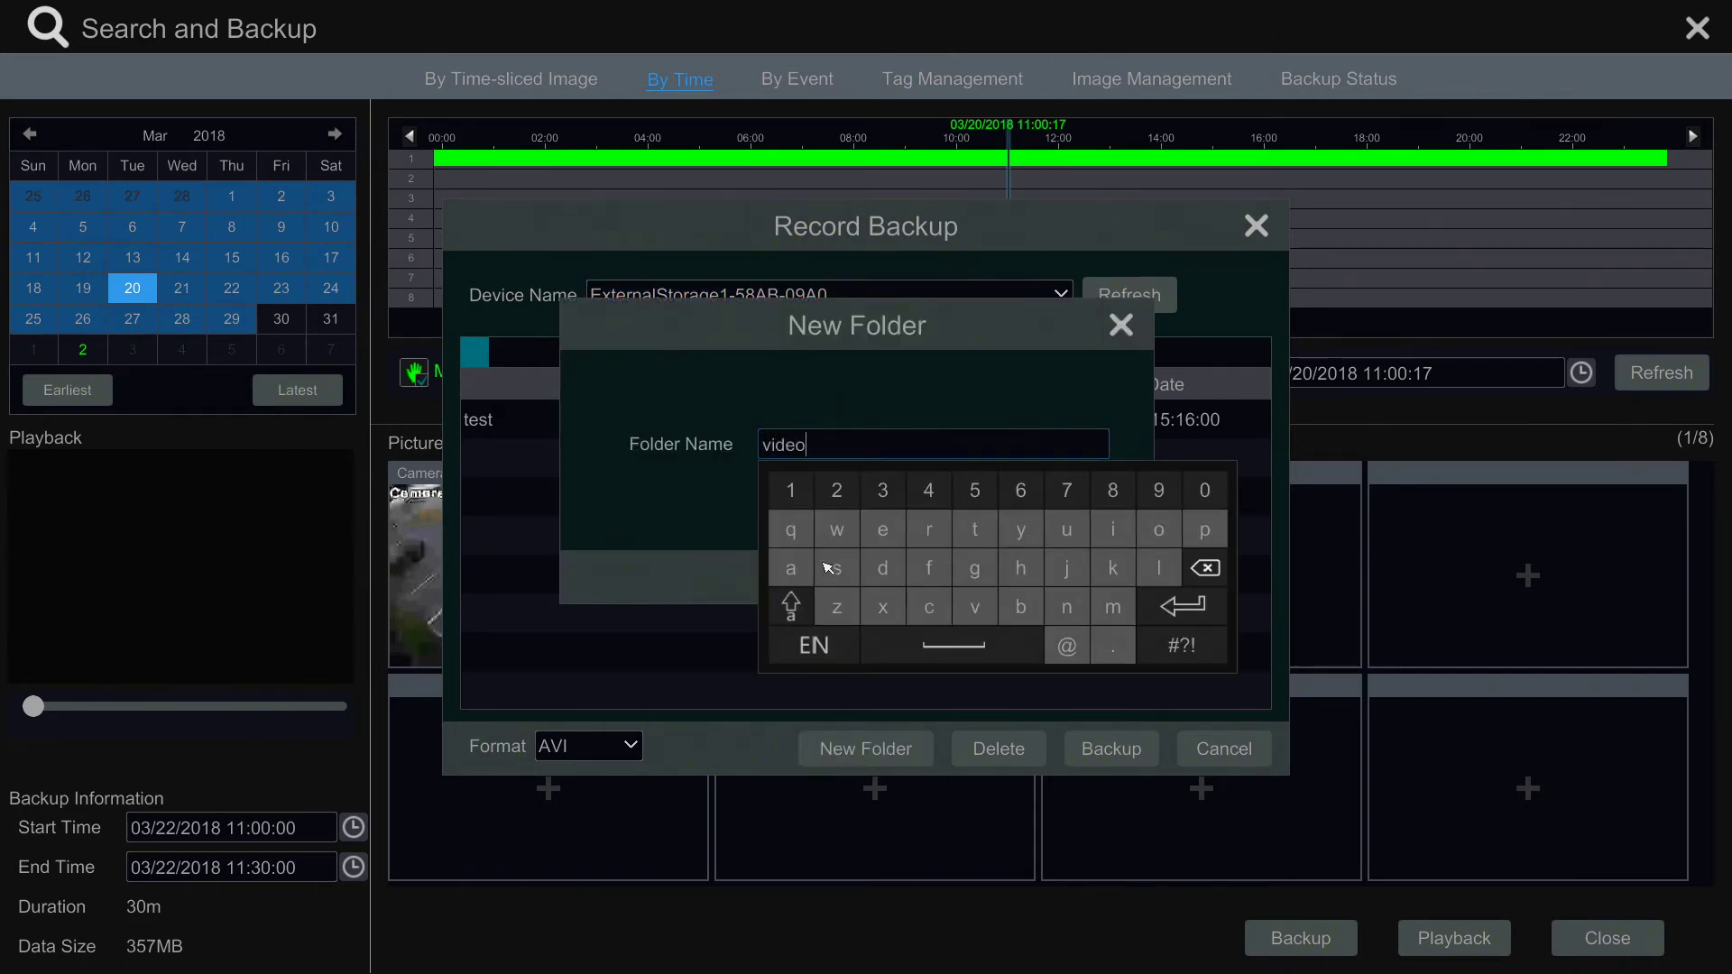
Add the videos folder, open it, and back up the 30-minute clip into it as AVI
left_click(742, 552)
left_click(984, 585)
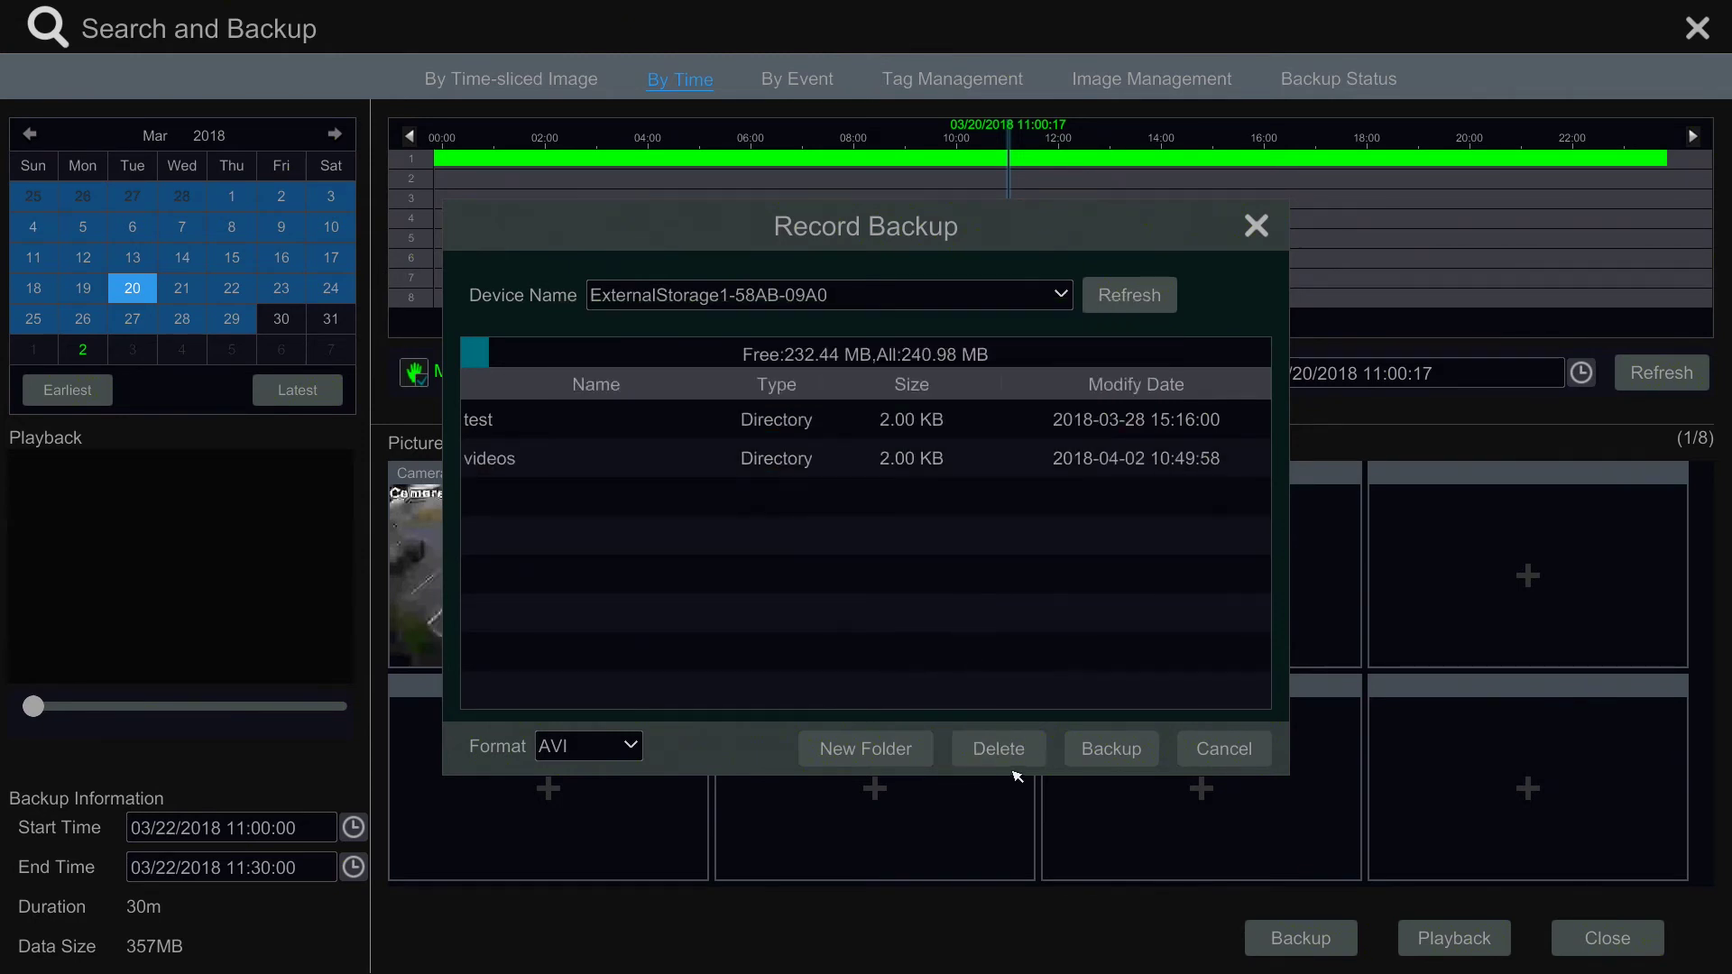
double_click(648, 468)
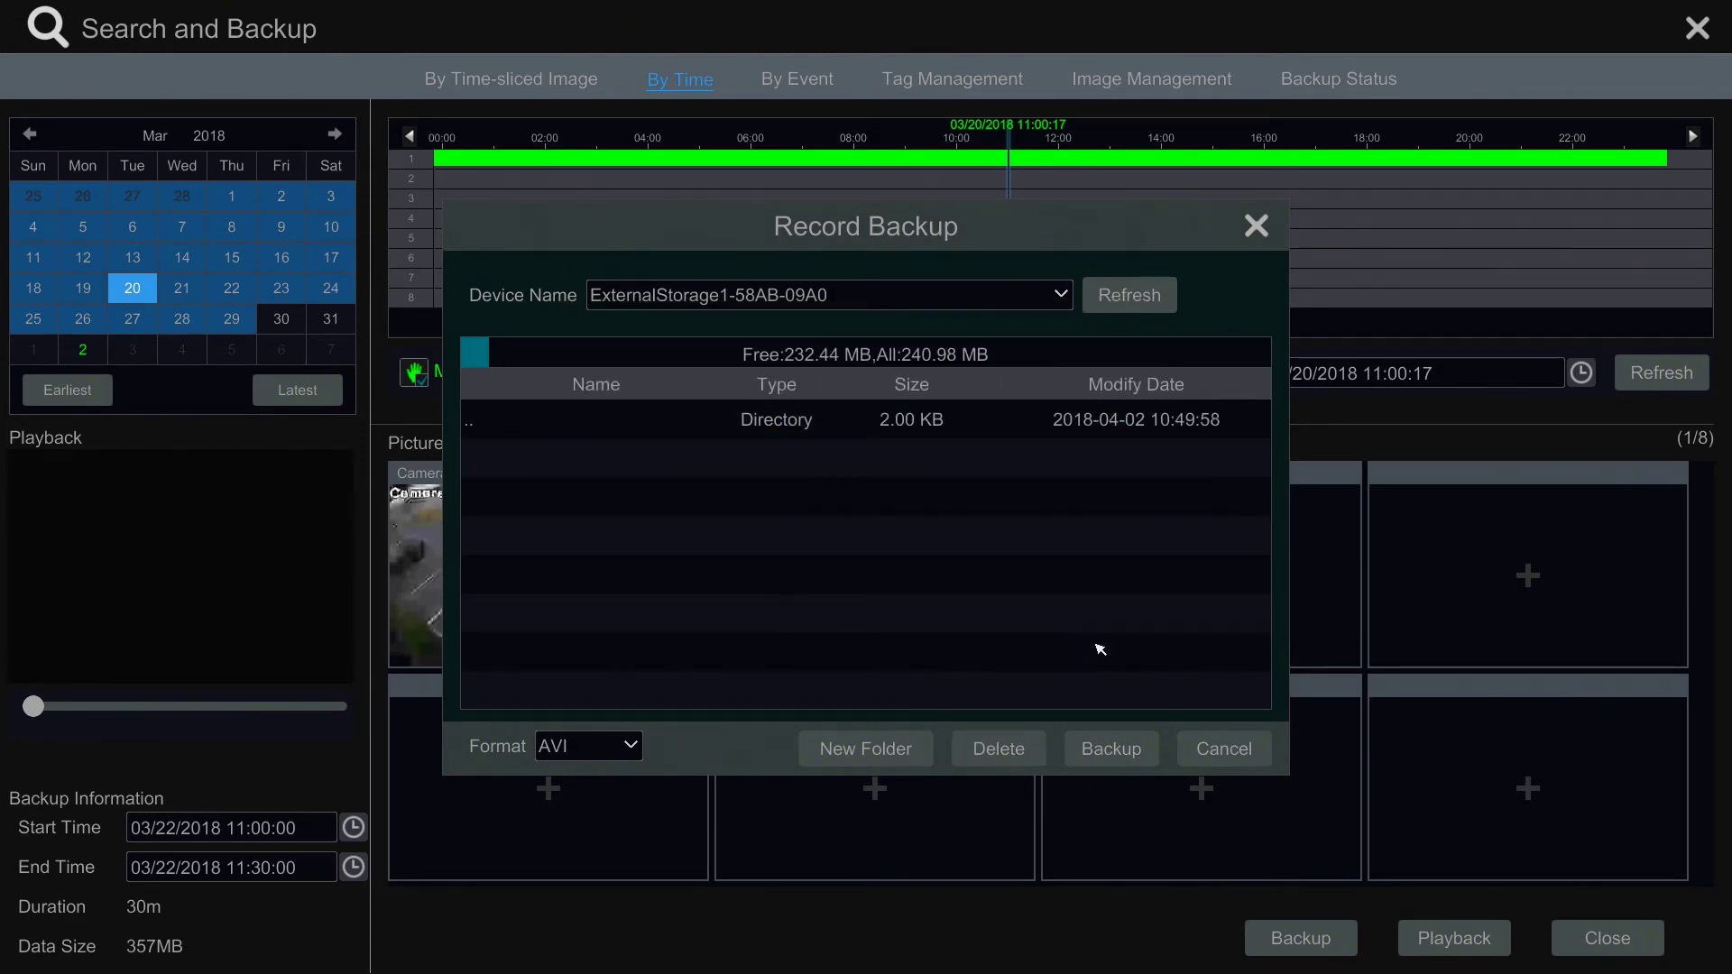
left_click(1115, 755)
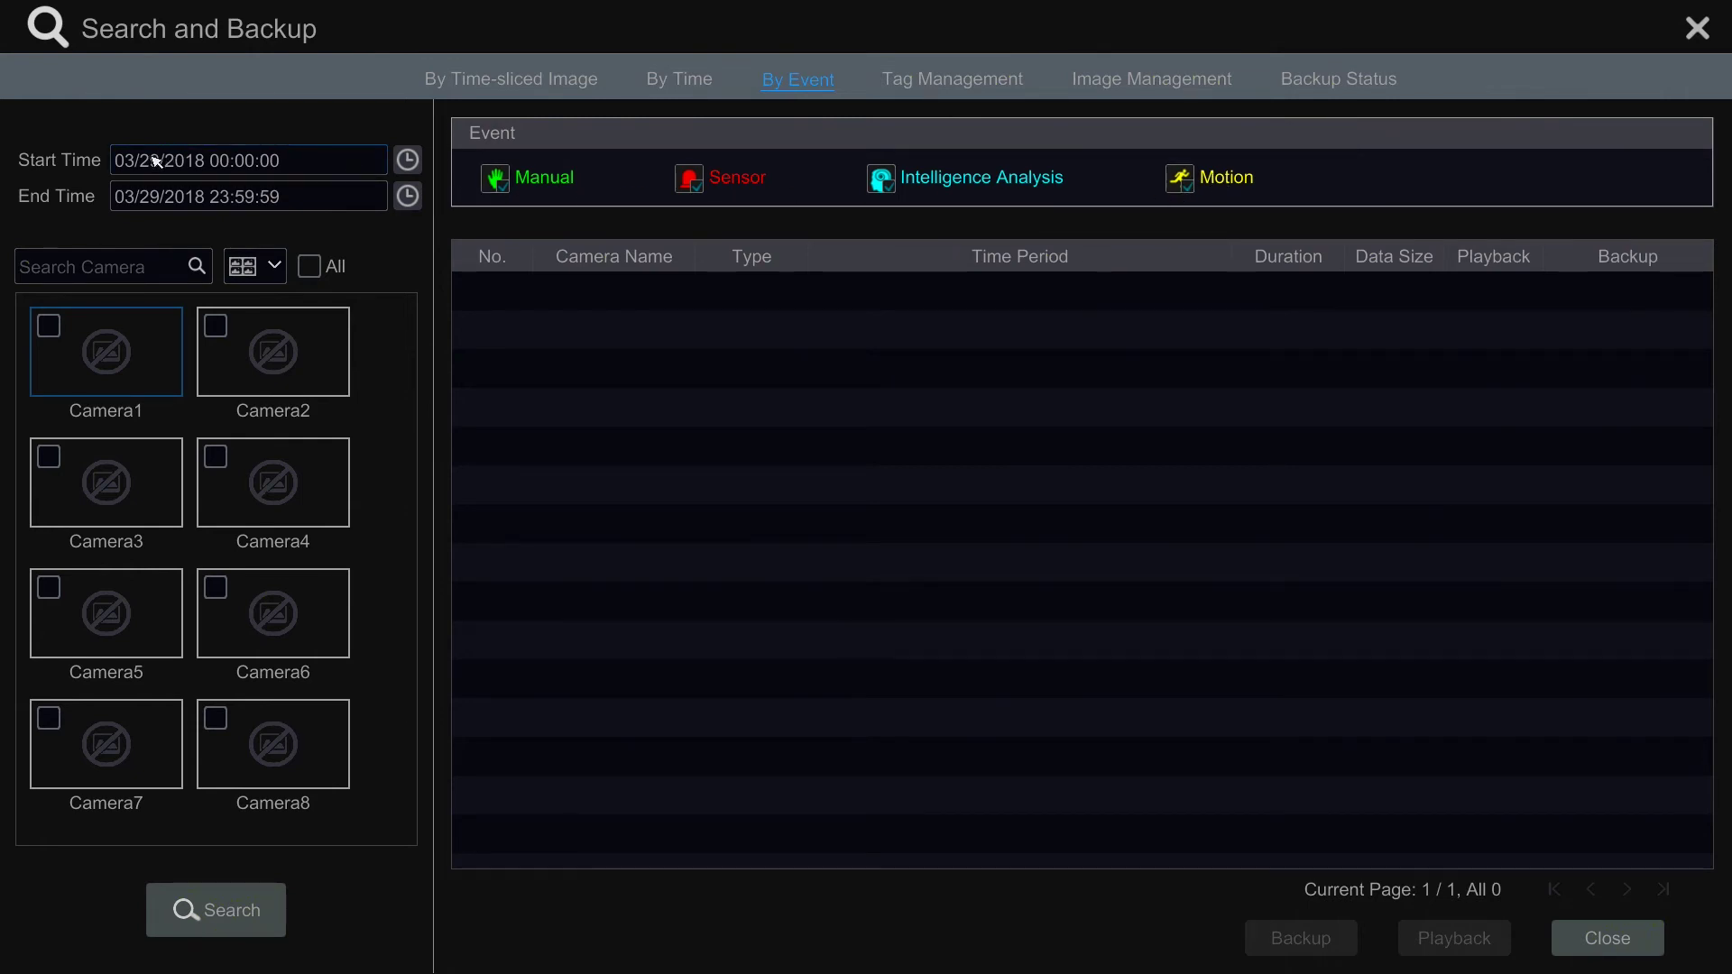
Search Camera1 events from 03/22/2018 11:00:00 to 11:59:59, returning one Manual and two Motion events
left_click(408, 159)
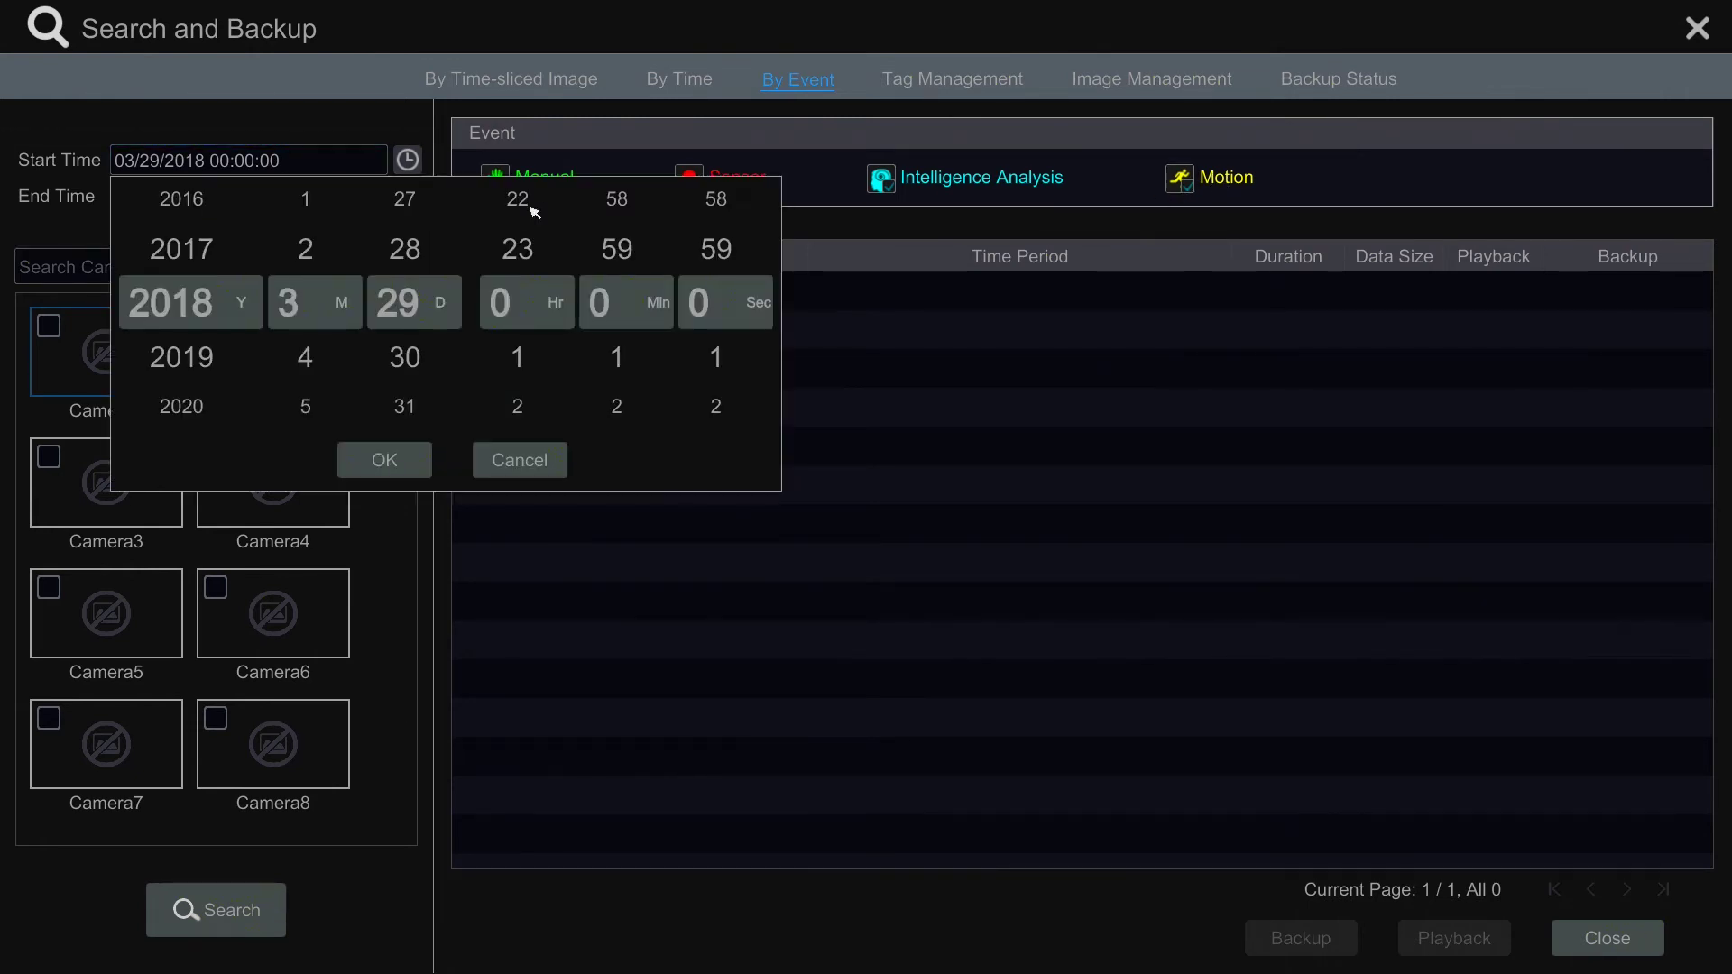
scroll(408, 200, "up", 7)
scroll(518, 397, "down", 11)
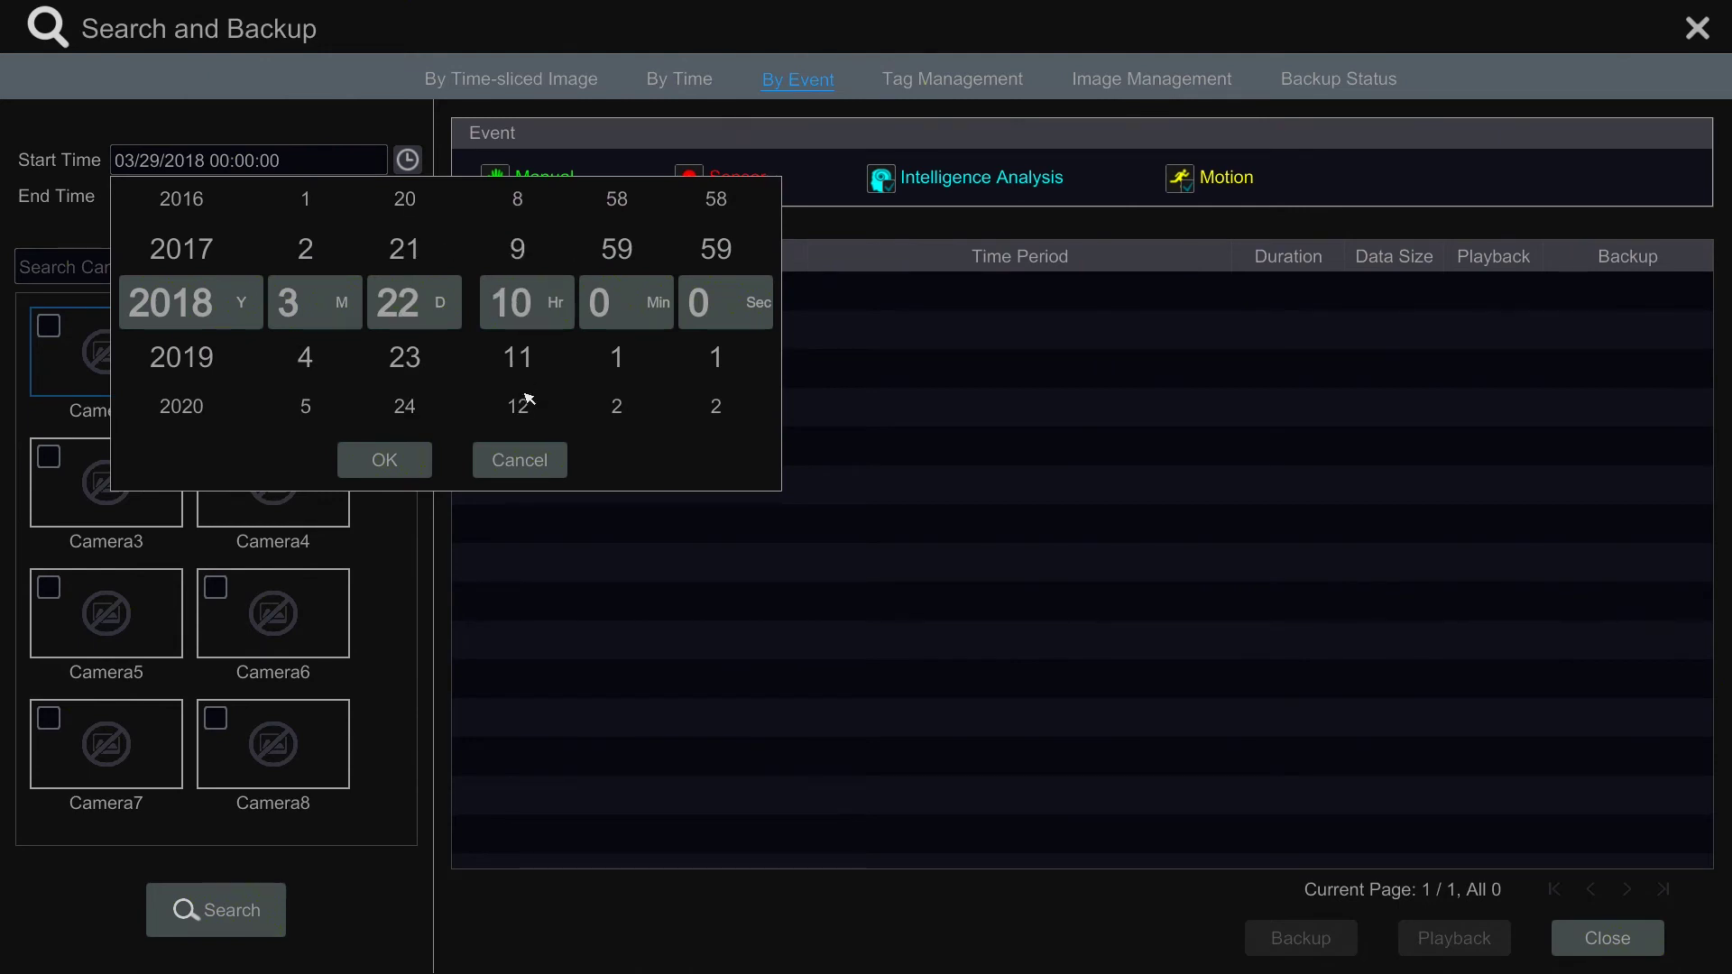
left_click(384, 460)
left_click(408, 196)
scroll(418, 259, "up", 7)
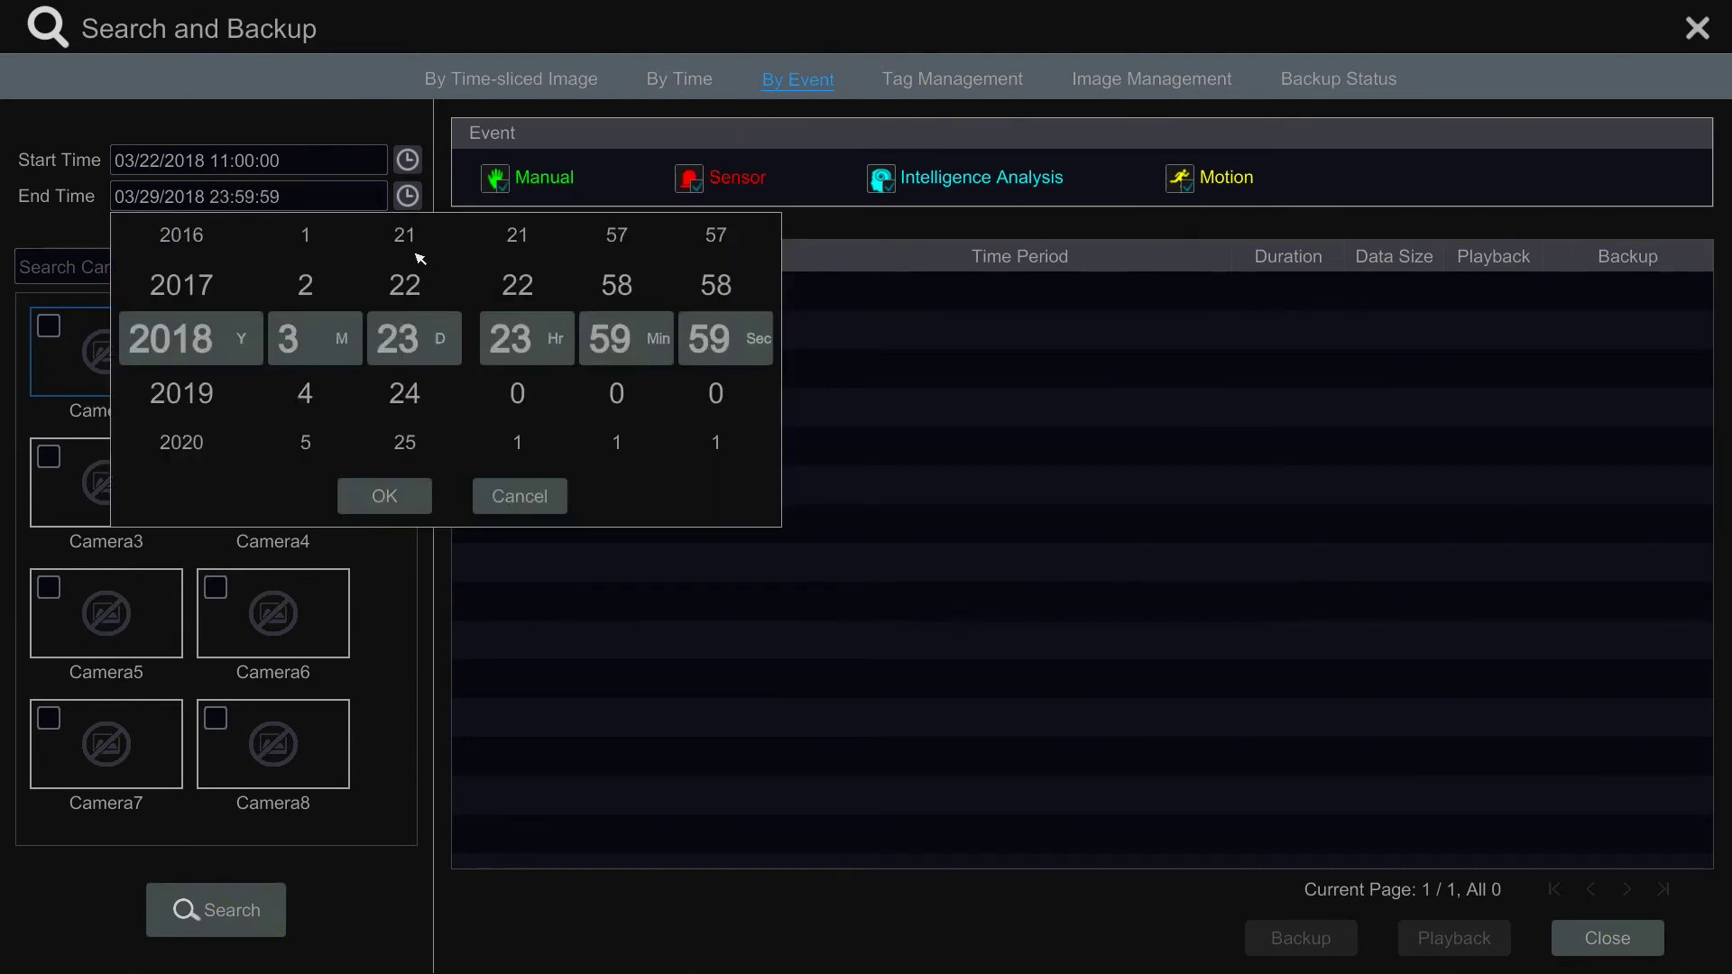
scroll(522, 262, "up", 12)
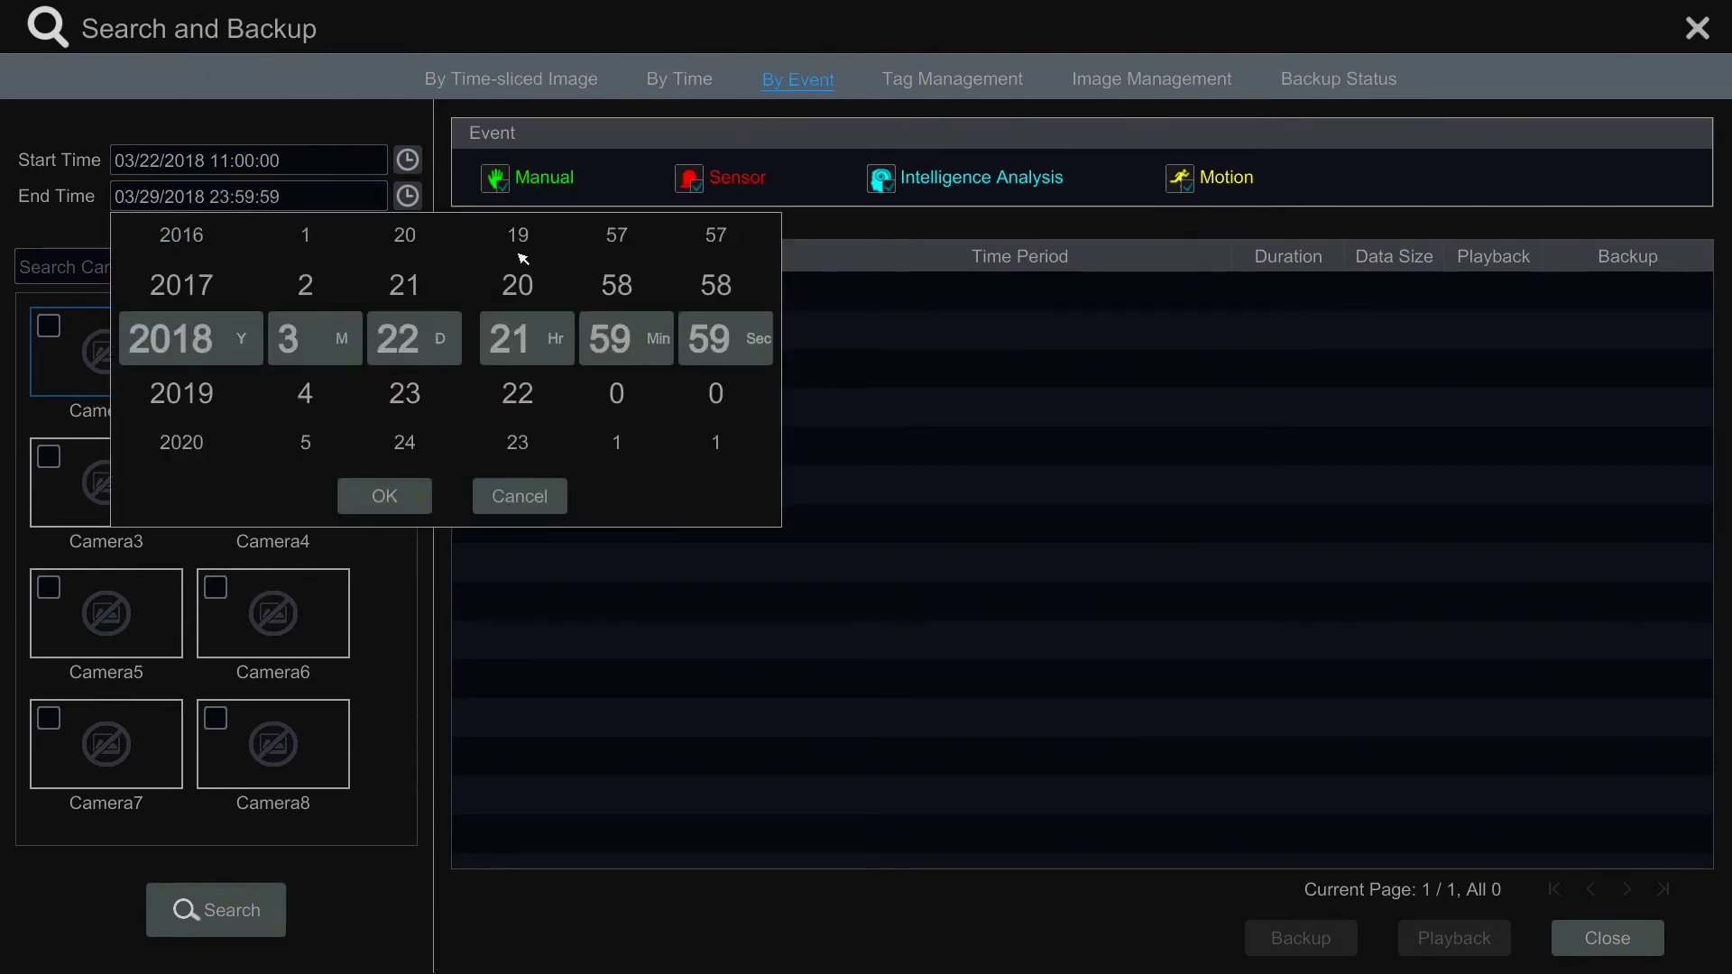
left_click(378, 496)
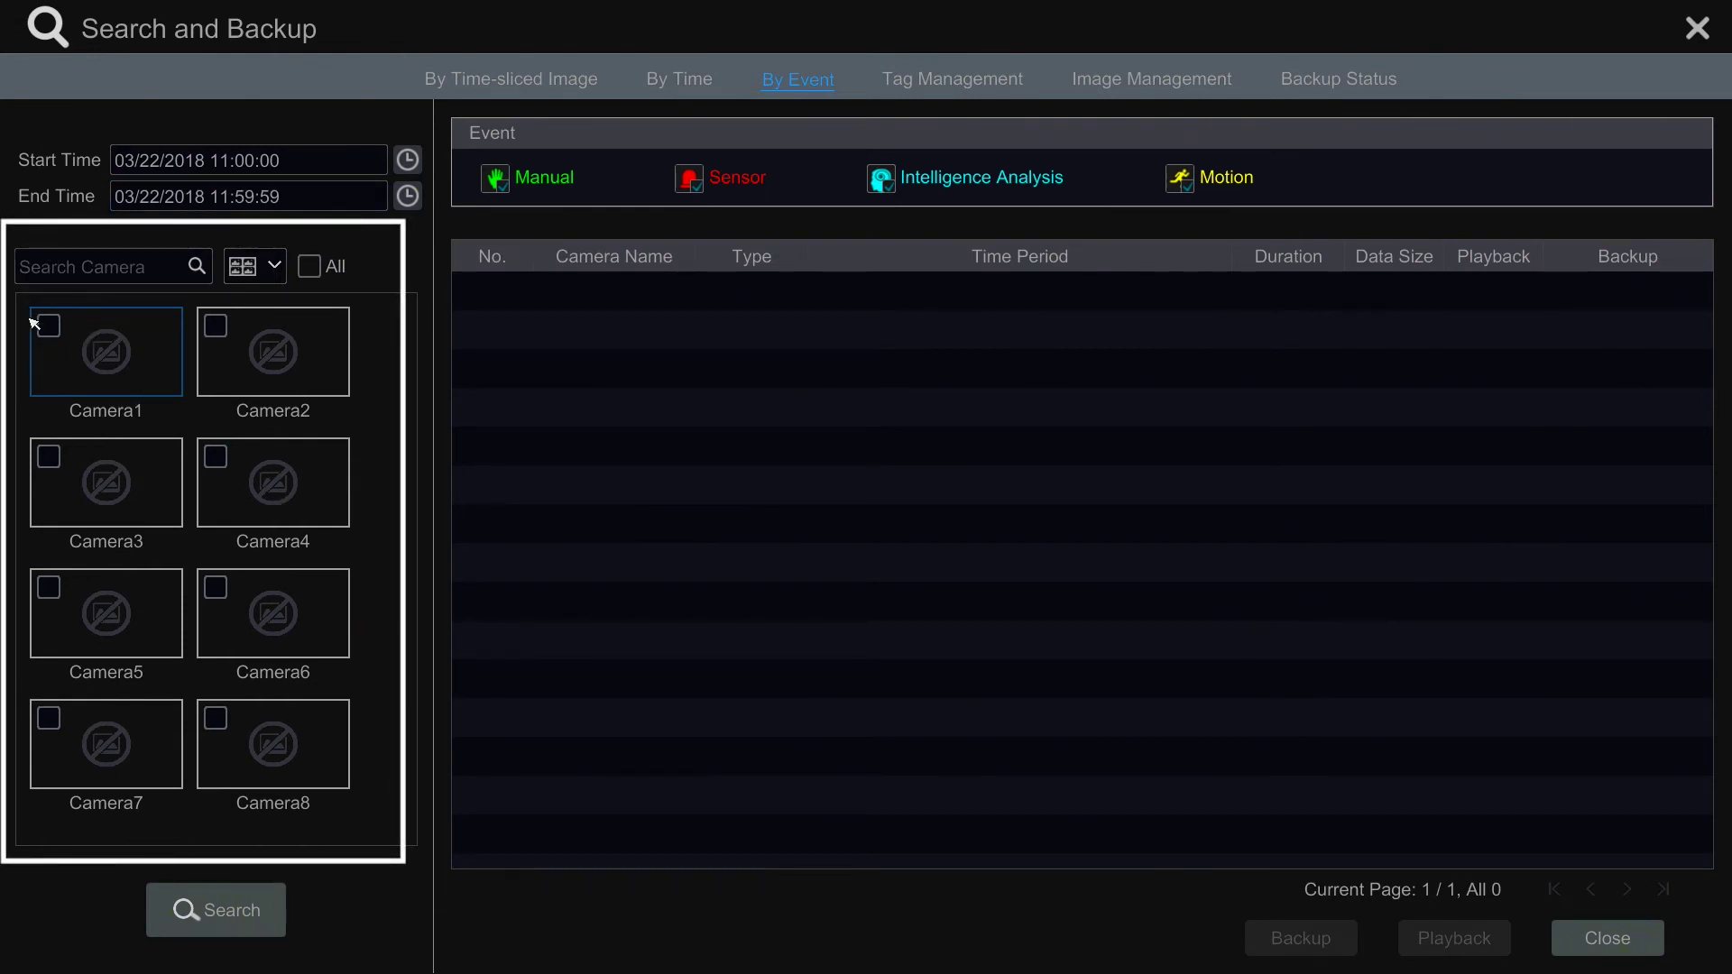
left_click(56, 330)
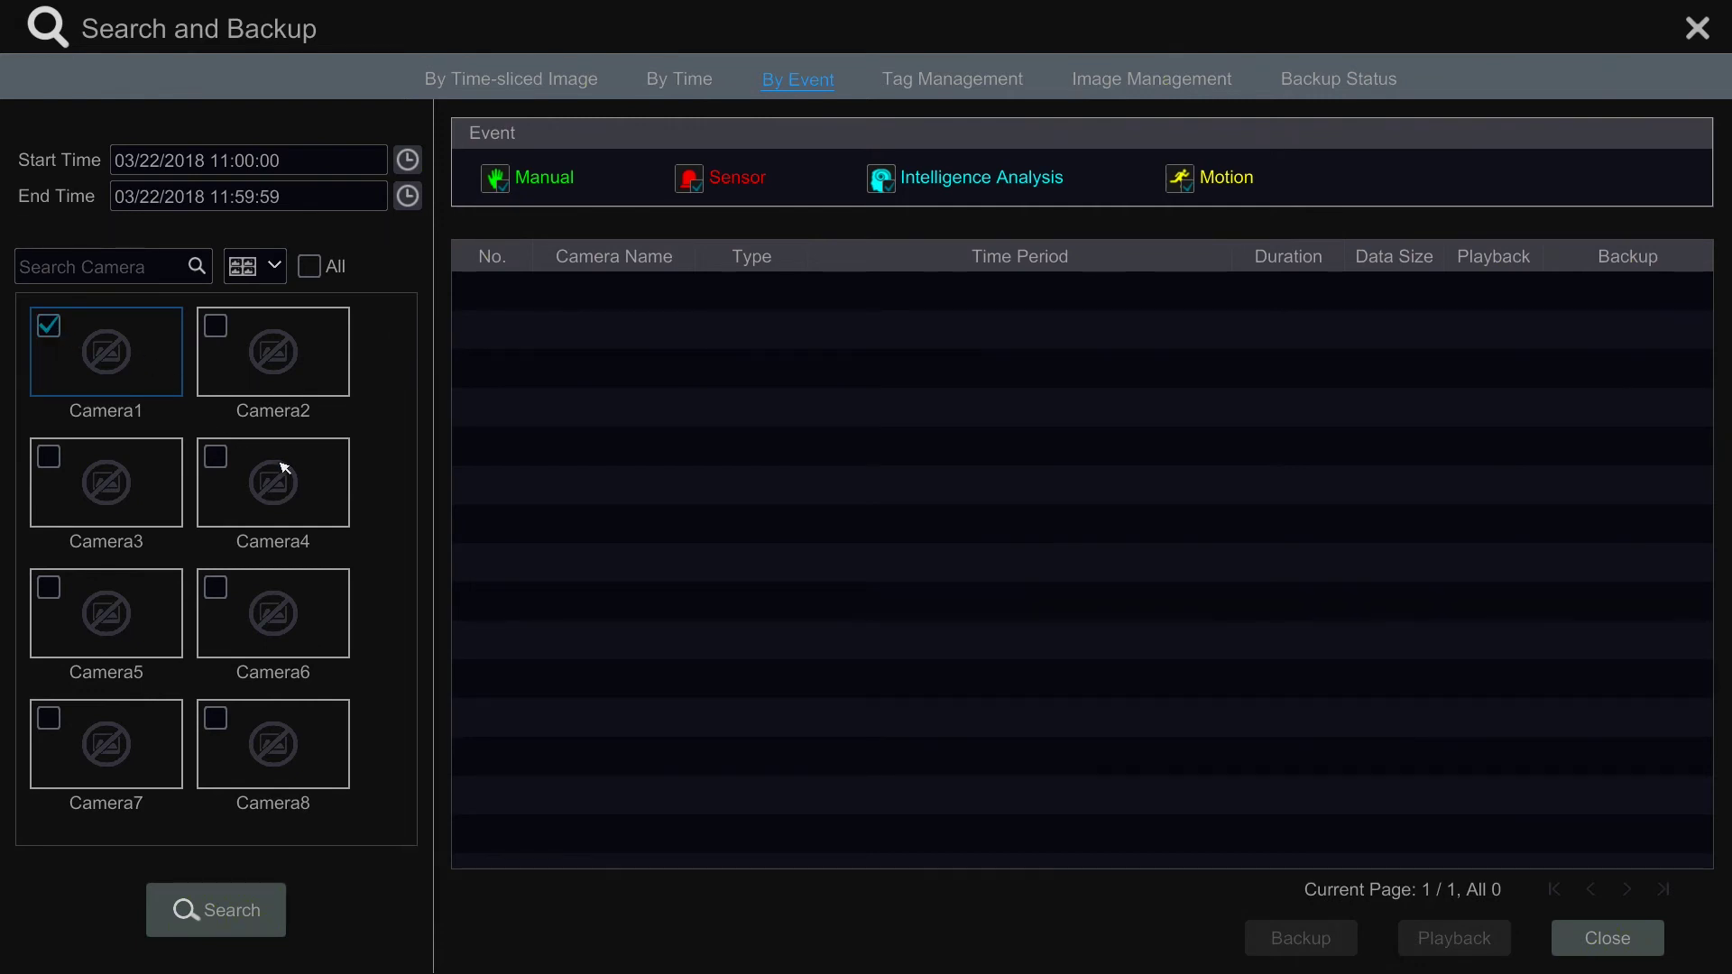
left_click(233, 911)
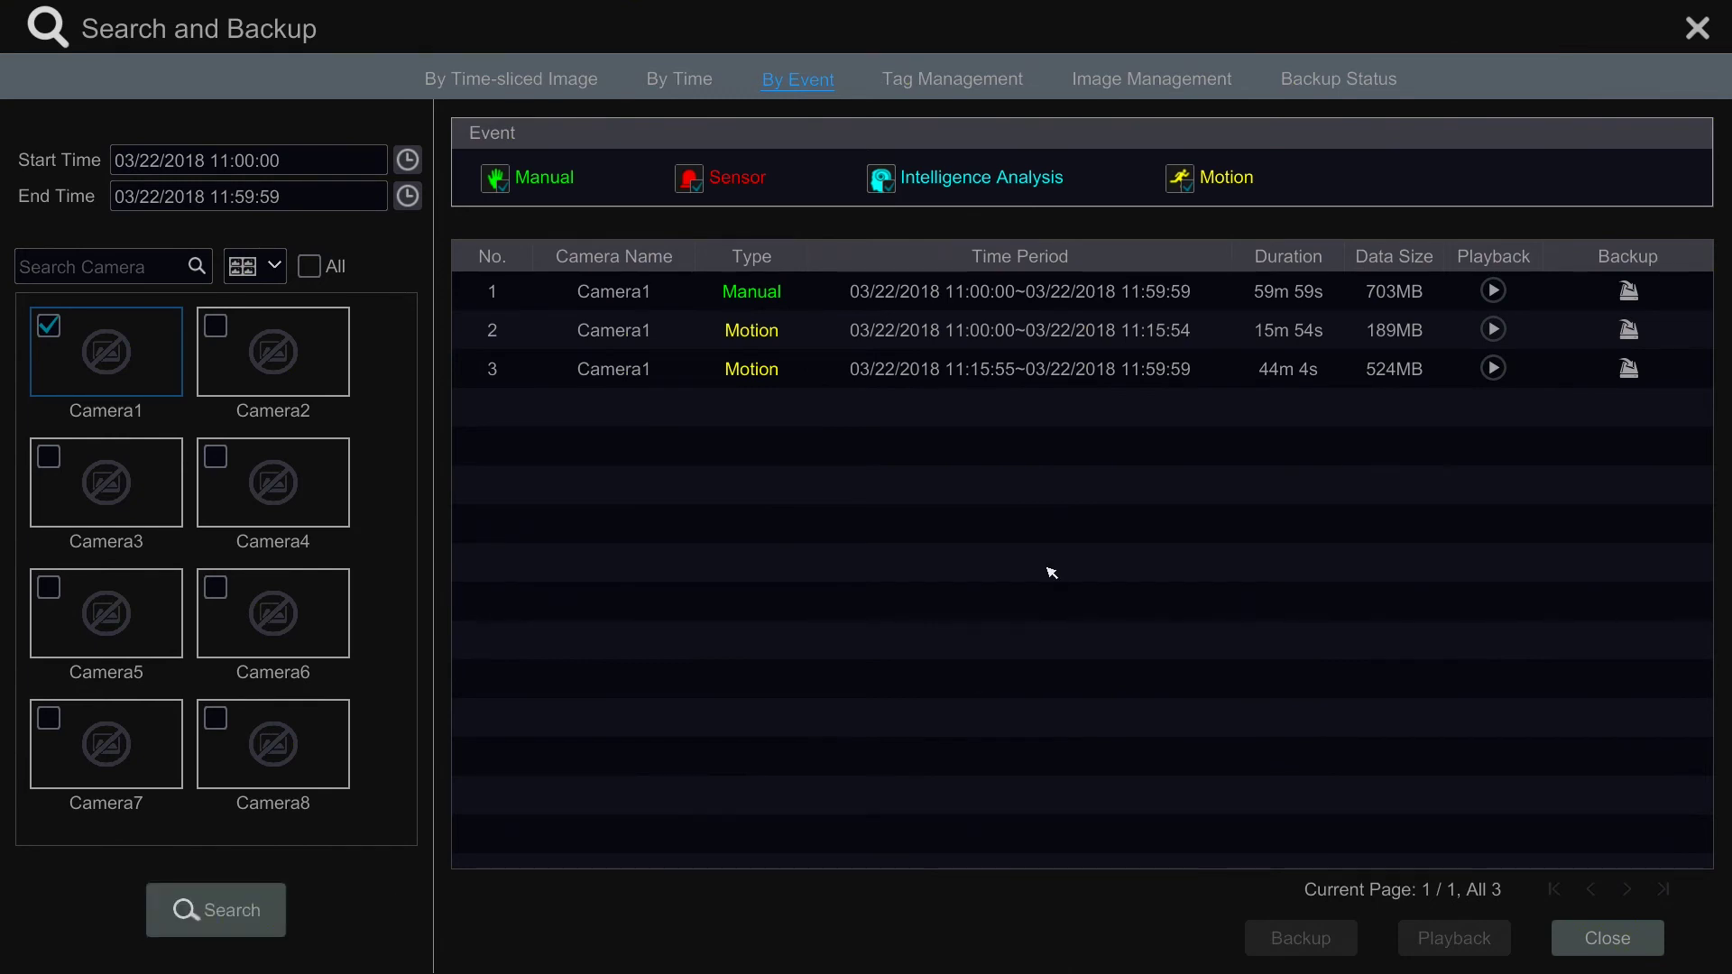
Select the 11:00:00–11:15:54 Motion event among the three Camera1 results
left_click(881, 330)
left_click(878, 374)
left_click(906, 290)
left_click(889, 384)
left_click(915, 330)
left_click(934, 369)
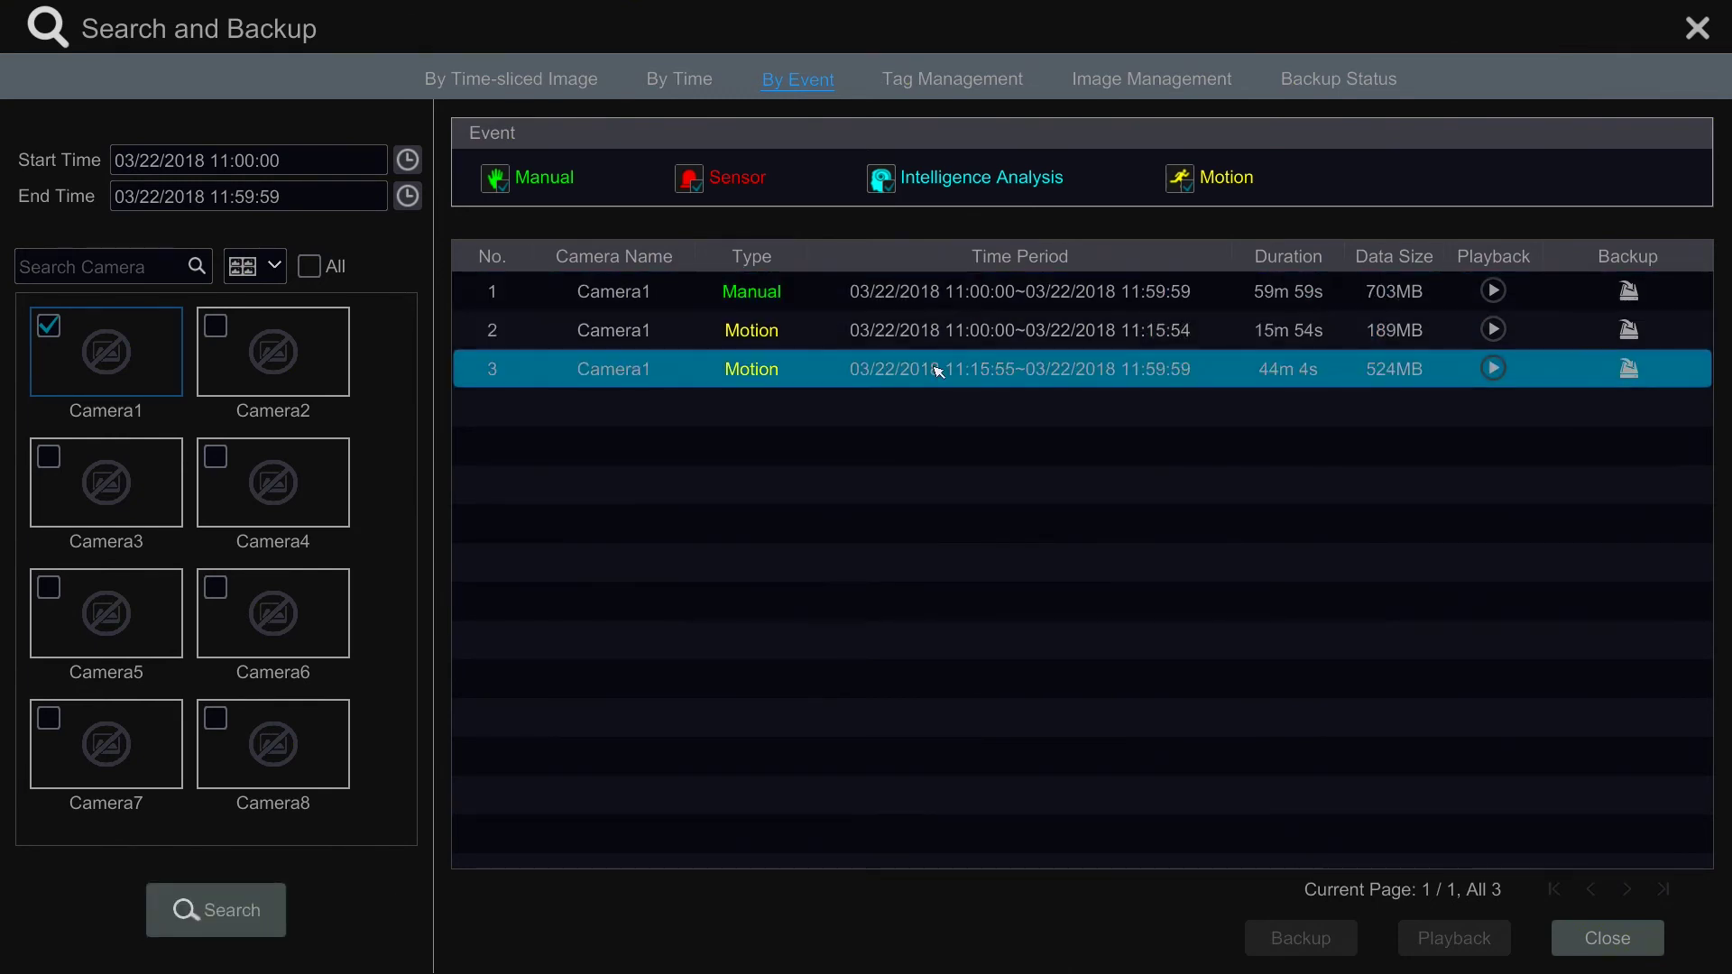
left_click(949, 334)
left_click(951, 313)
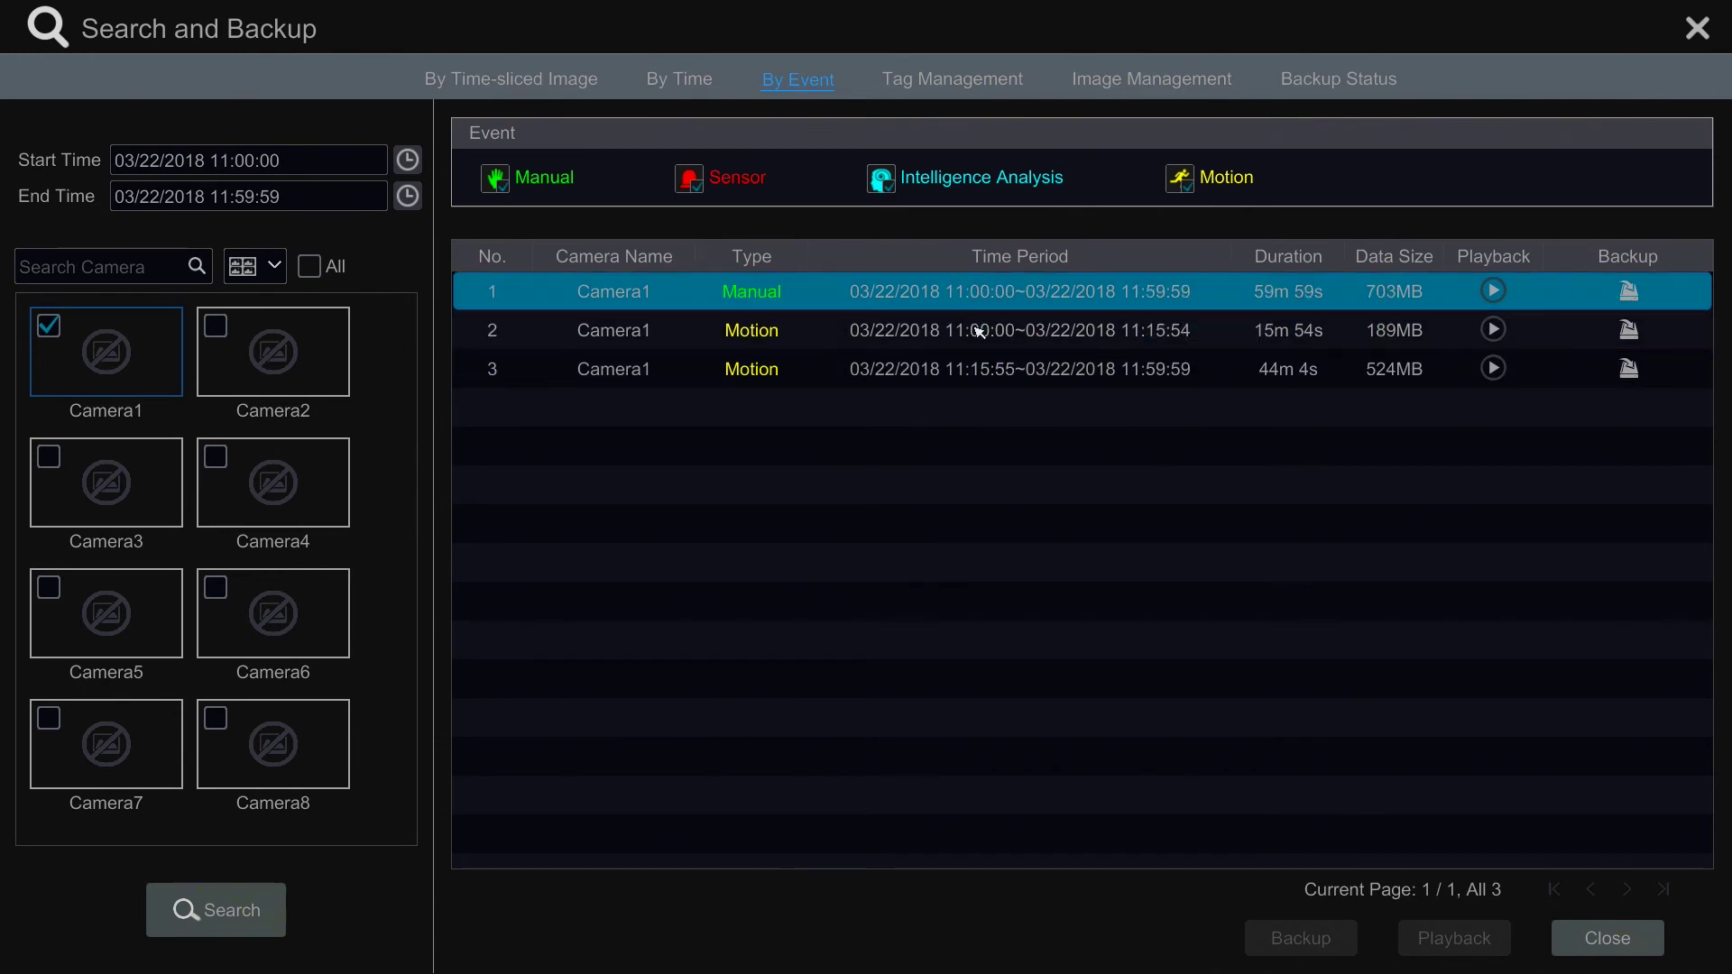
left_click(979, 371)
left_click(987, 353)
left_click(1003, 363)
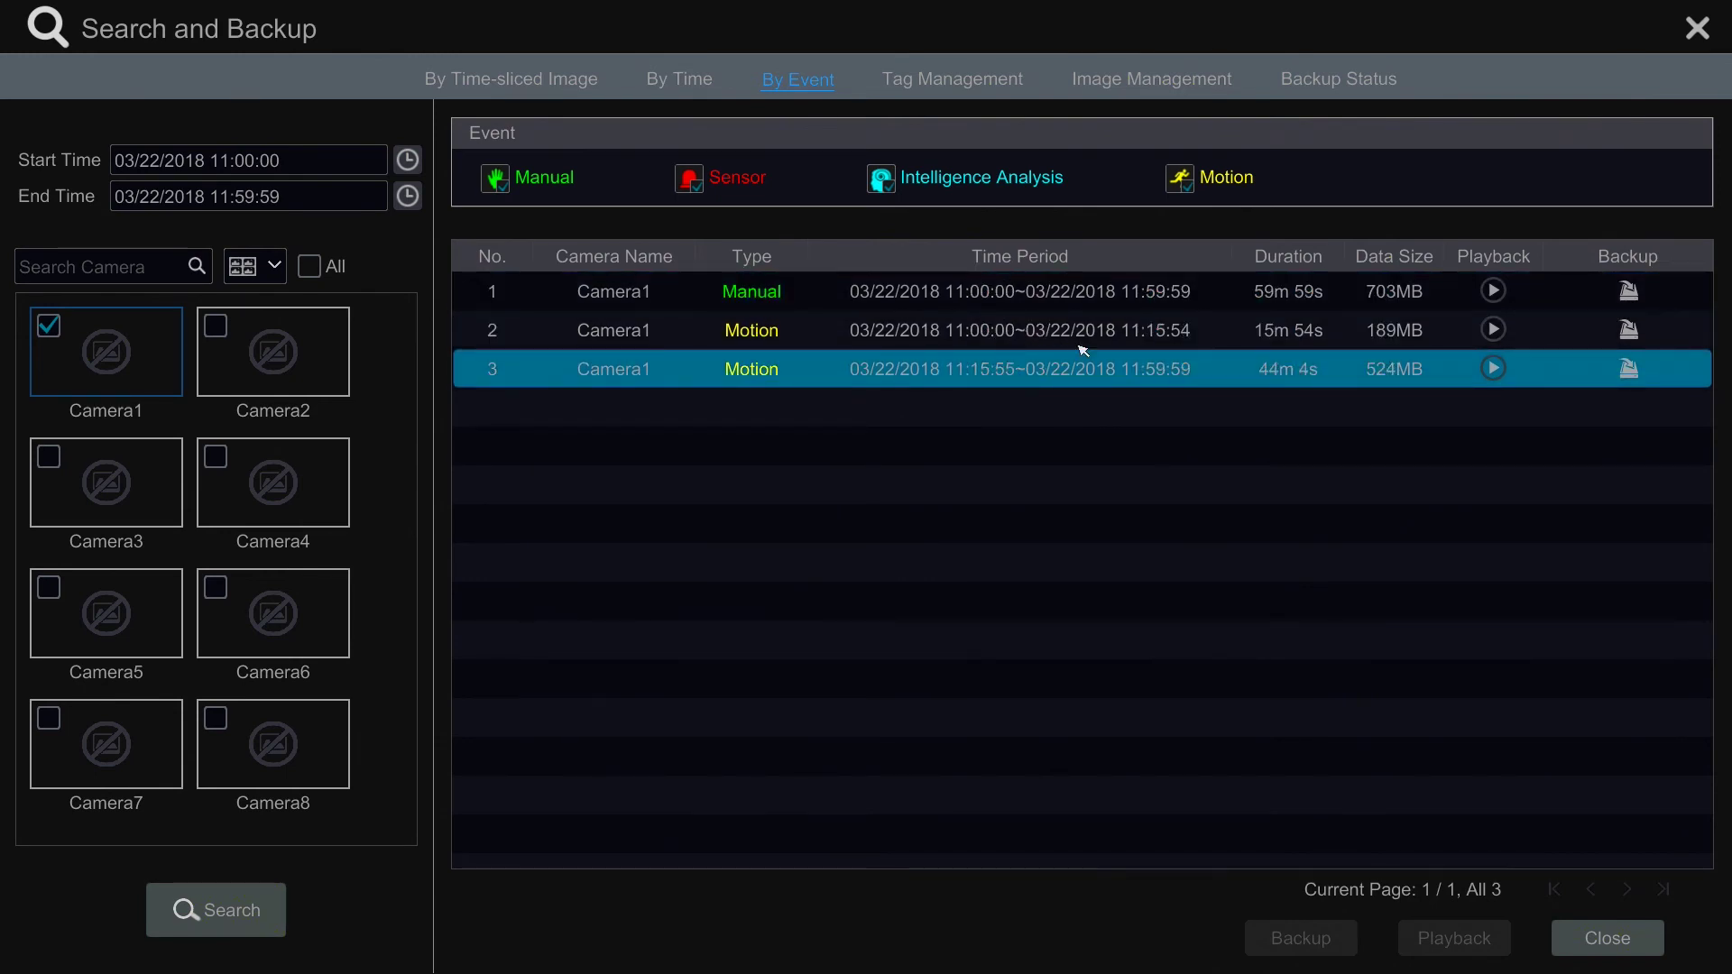
left_click(1170, 341)
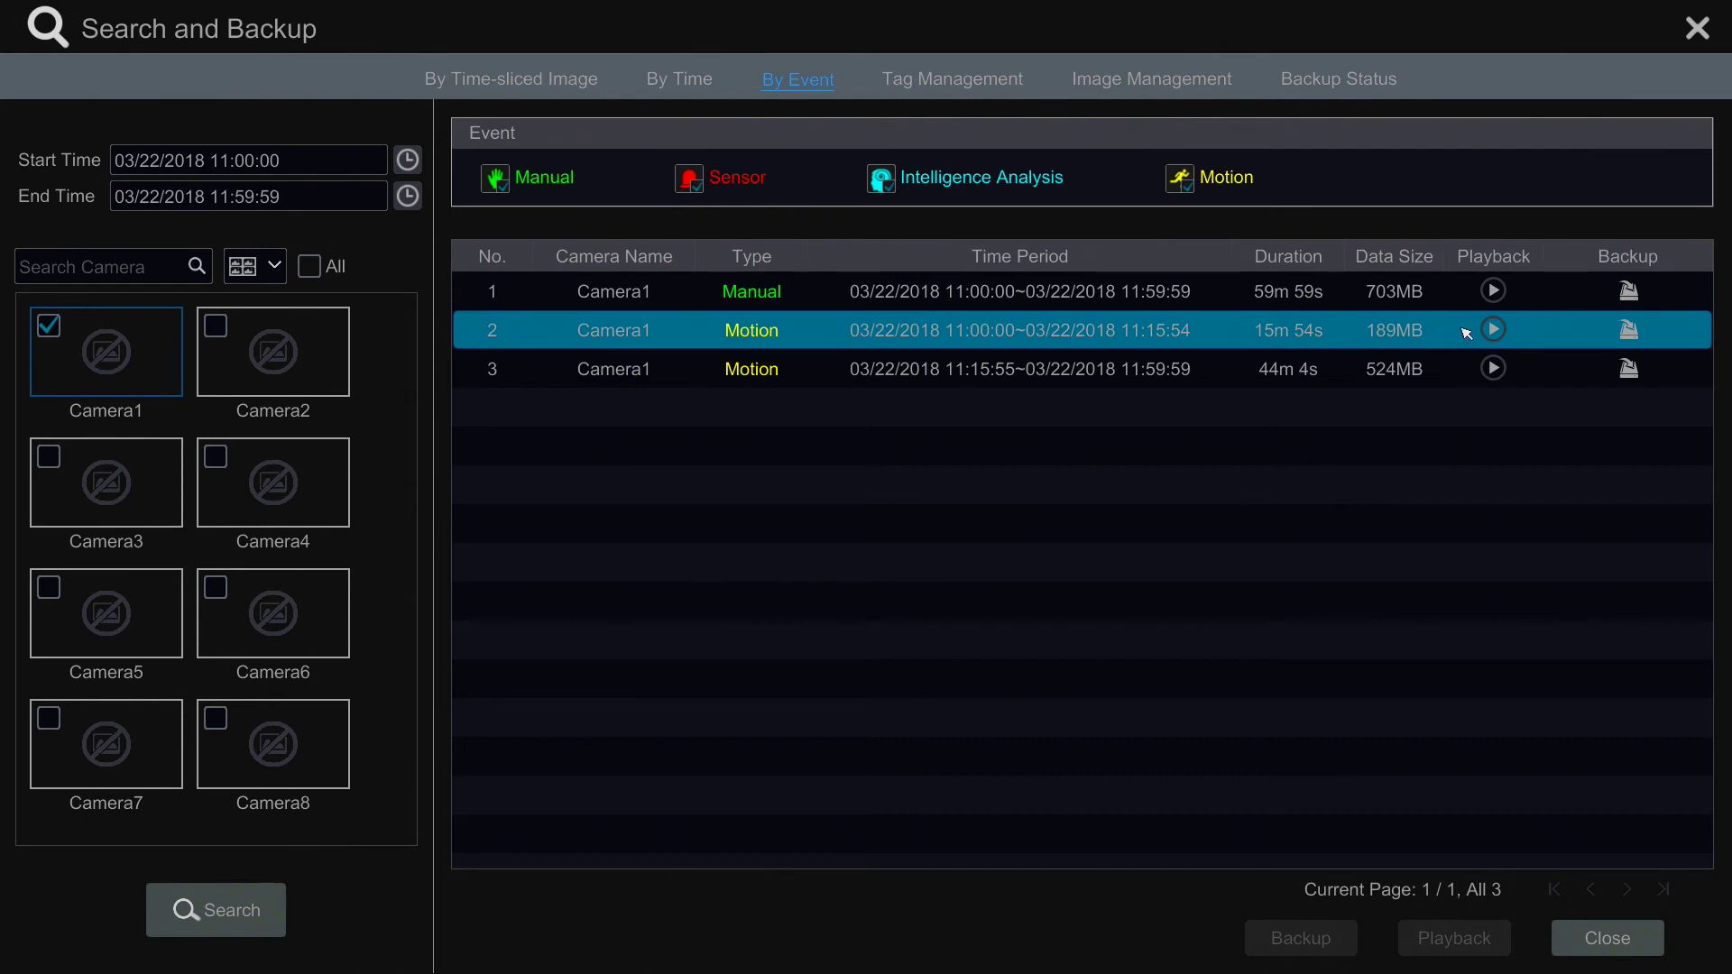
Preview the 11:00:00–11:15:54 motion clip, close the preview, and start its backup
left_click(1493, 330)
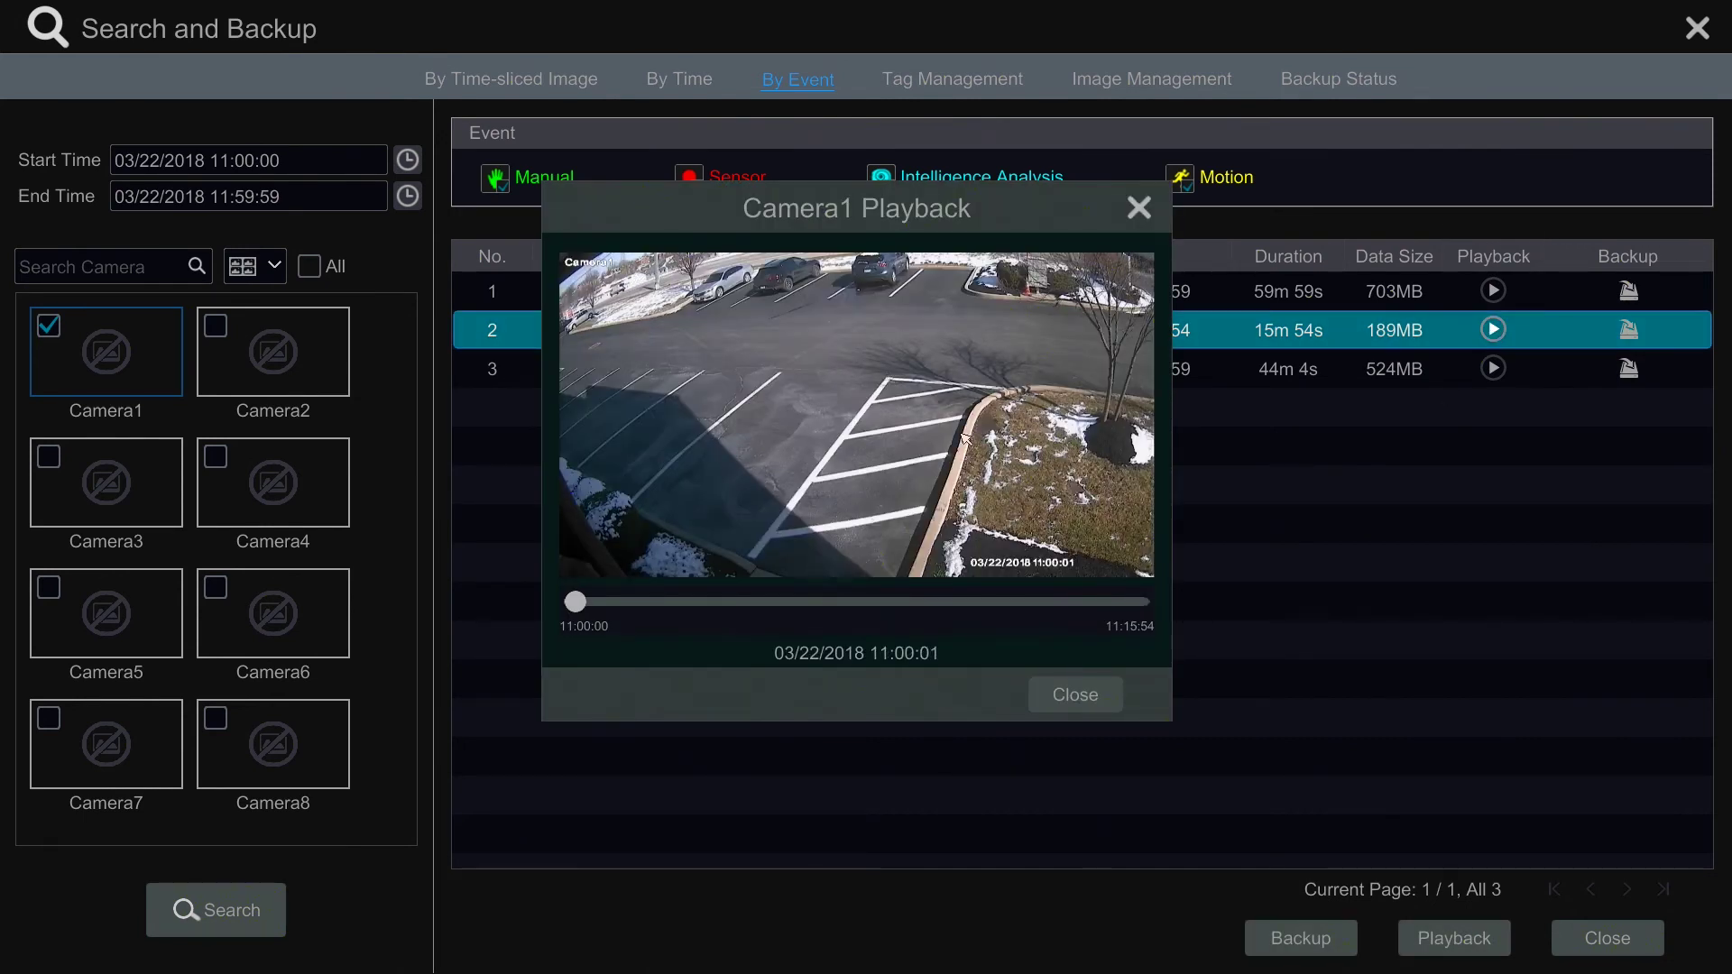
left_click(1074, 696)
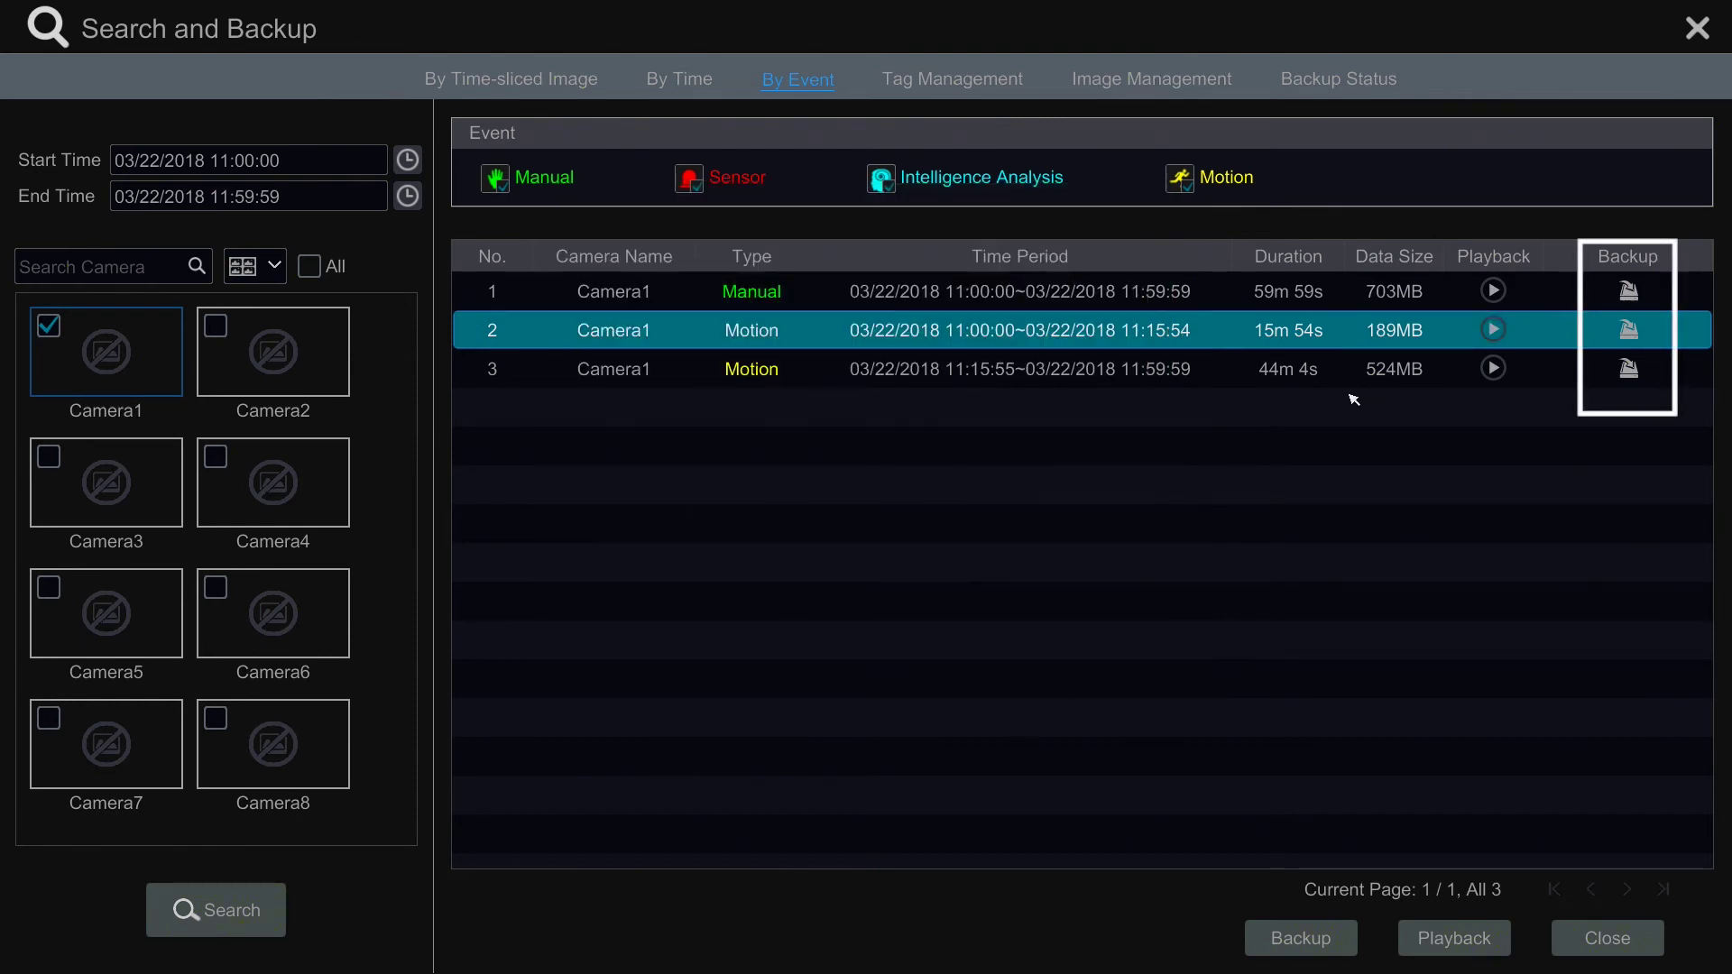
left_click(1633, 332)
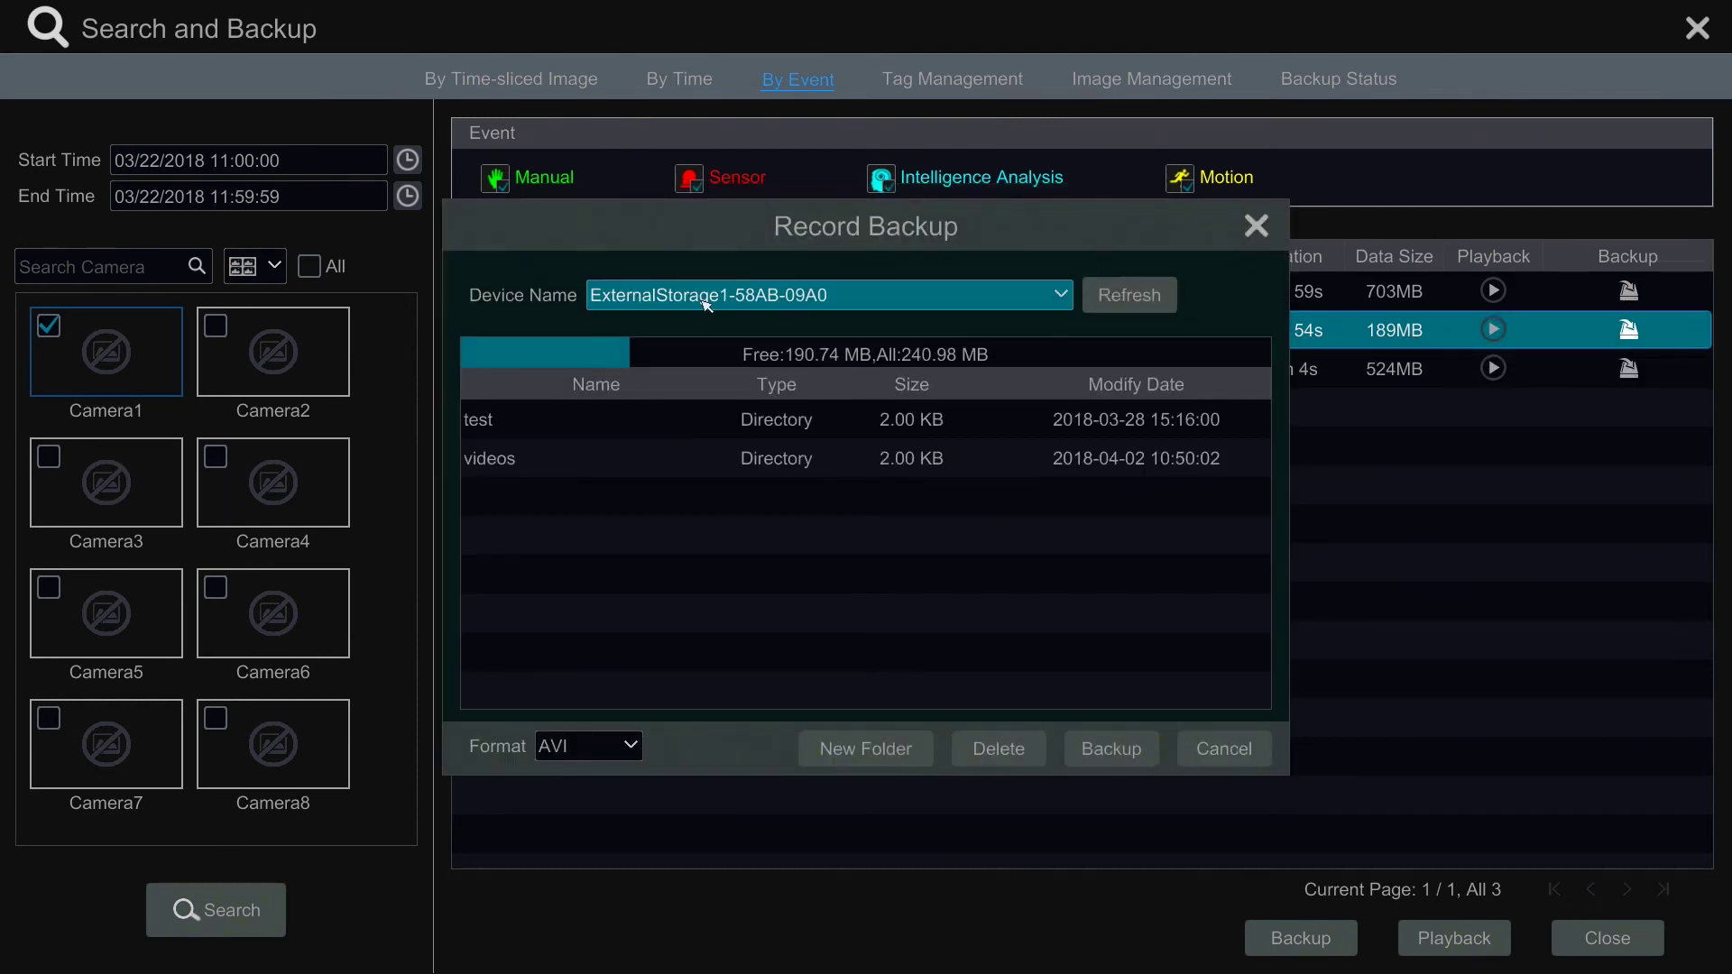
Back up the motion clip as AVI into the videos folder, then view the empty tag list
left_click(633, 471)
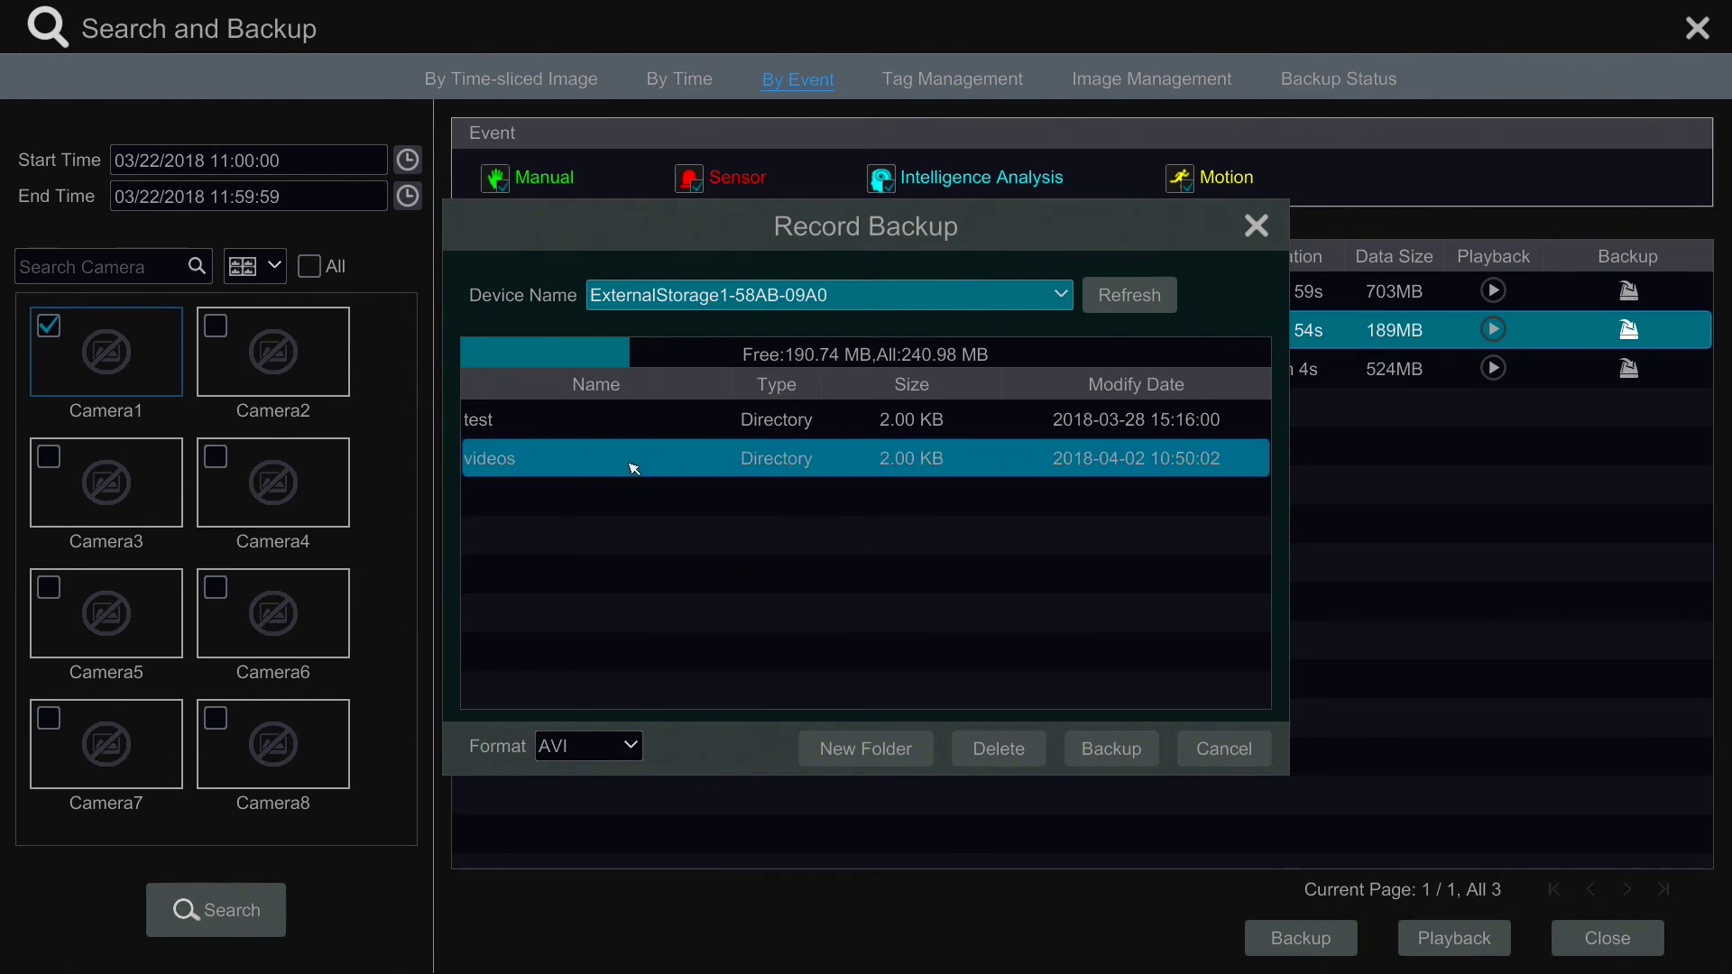
double_click(633, 469)
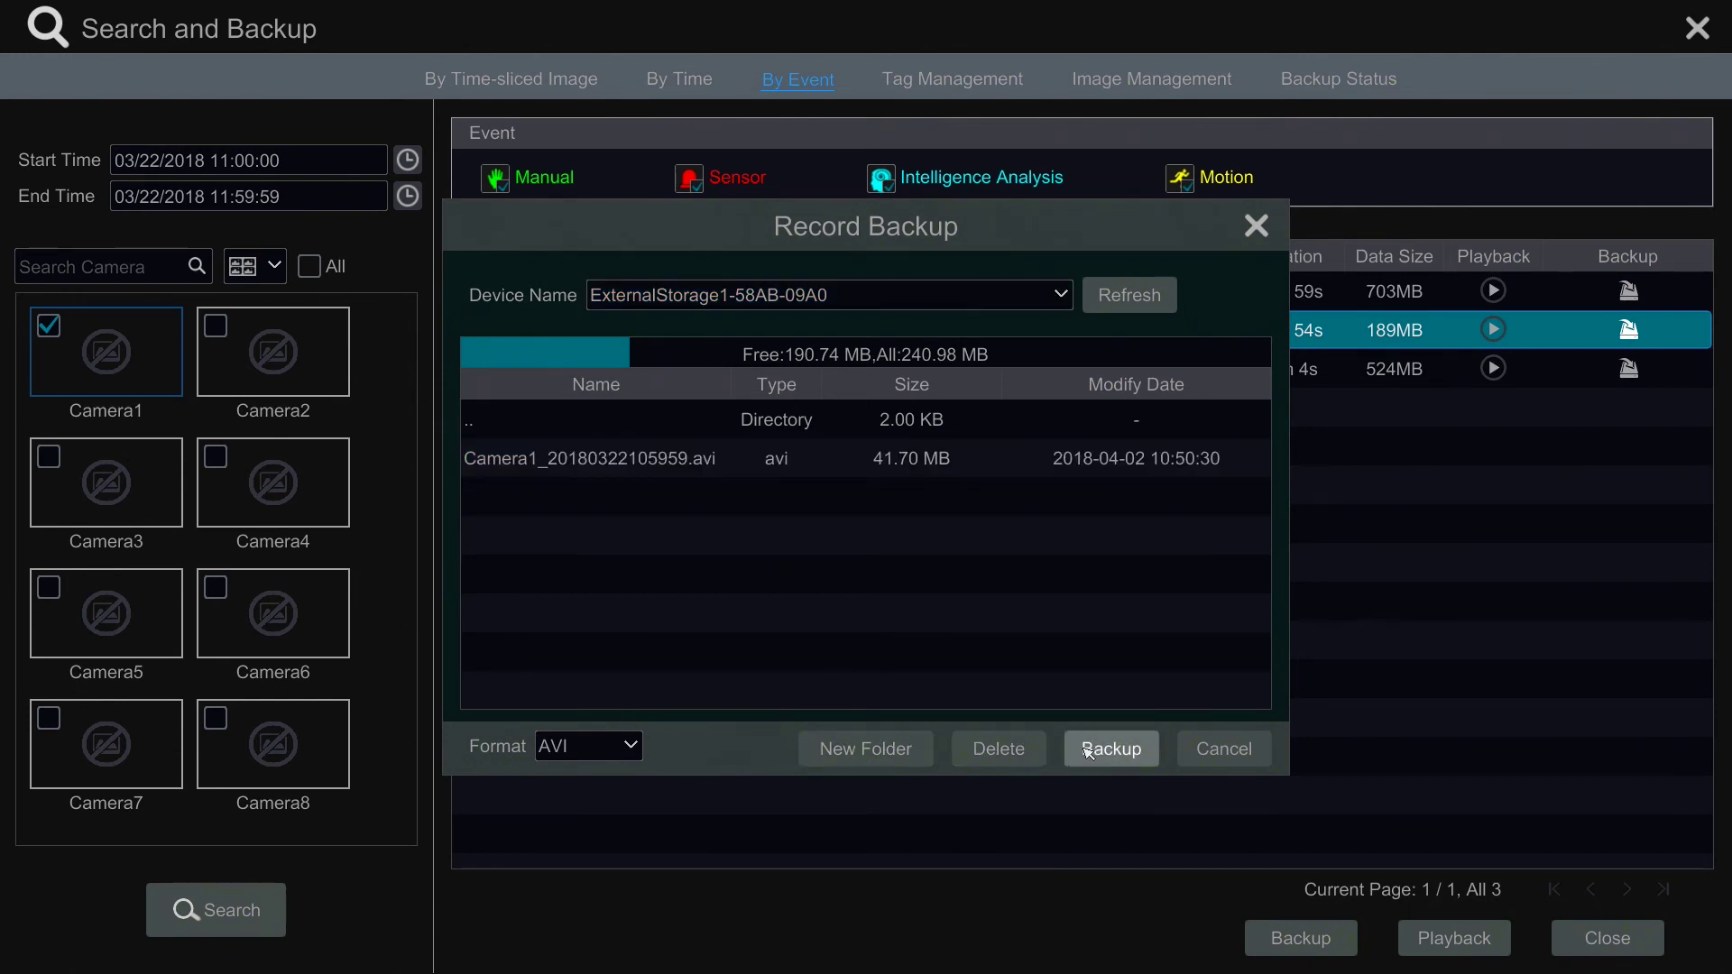
left_click(1119, 755)
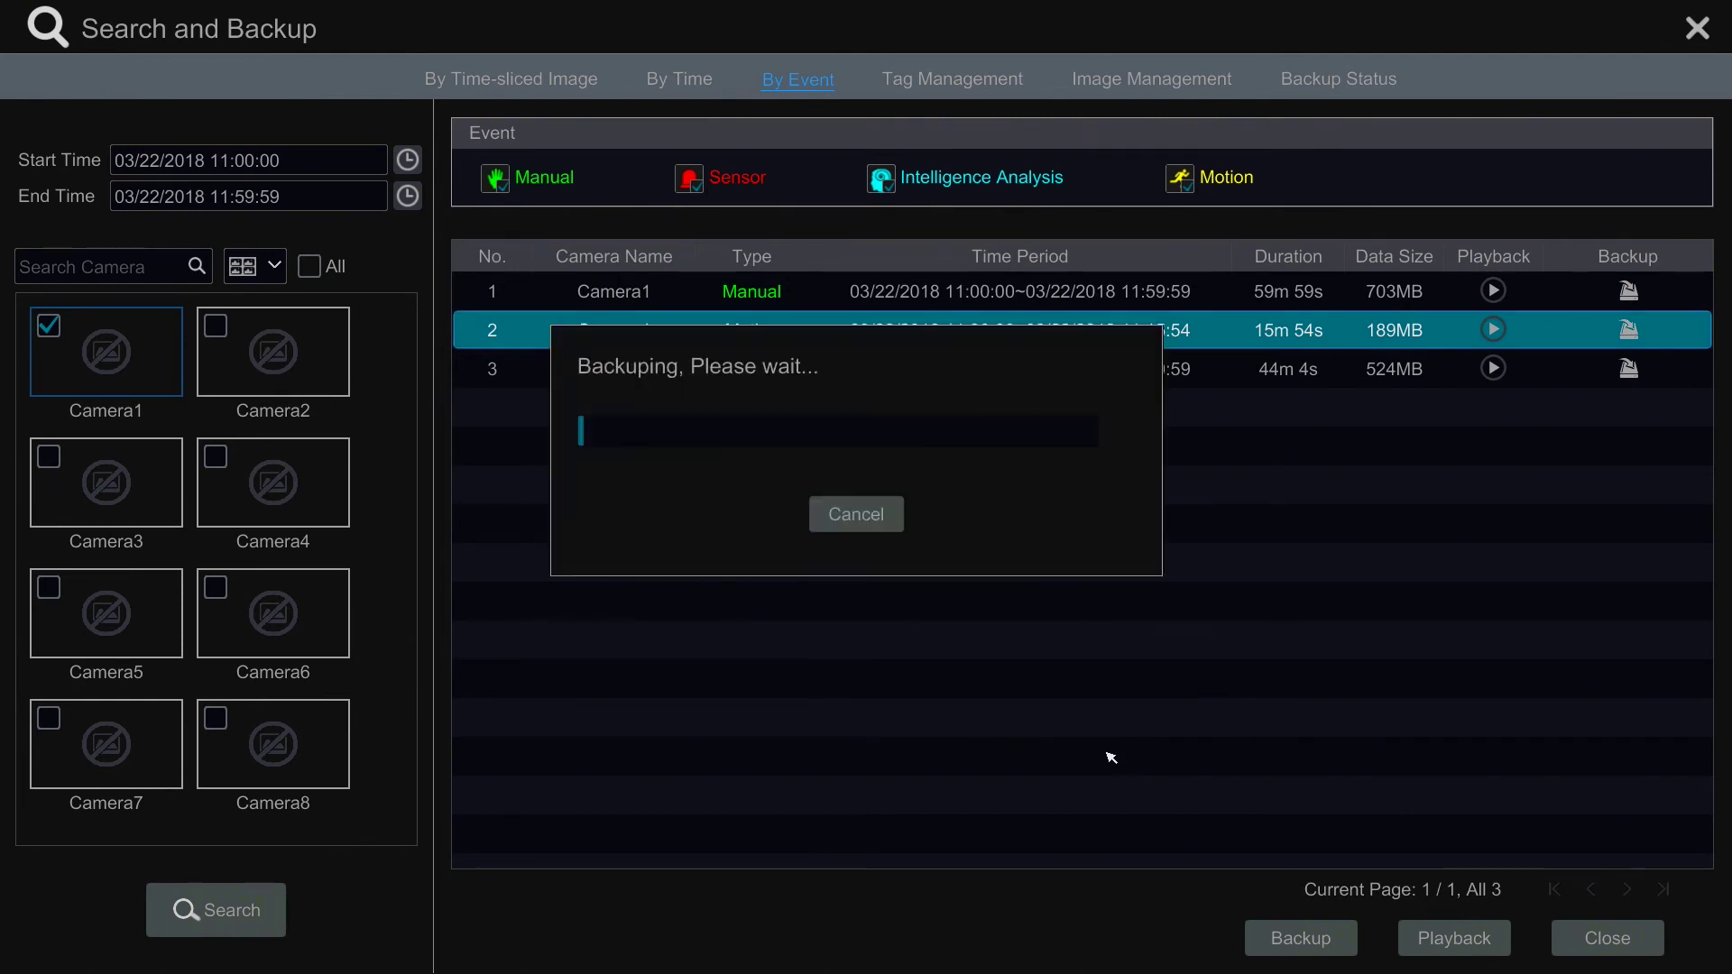
left_click(985, 84)
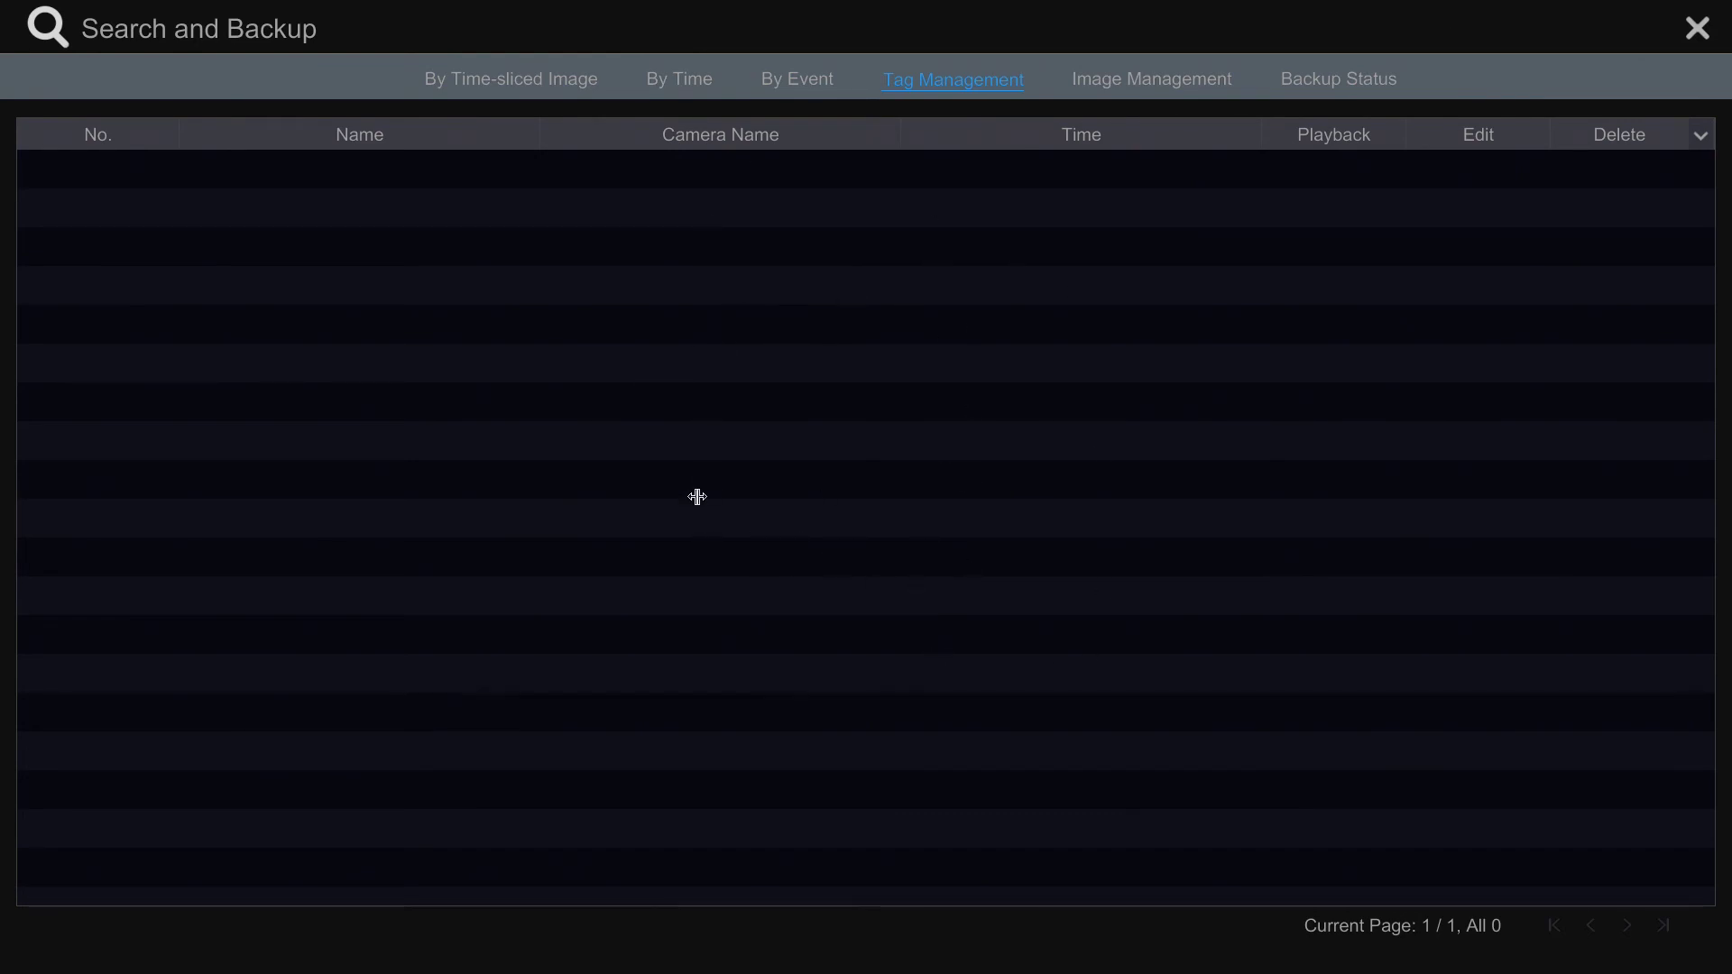
Open playback for 03/22/2018 and seek Camera1's recording to about 10:56
right_click(816, 350)
left_click(11, 947)
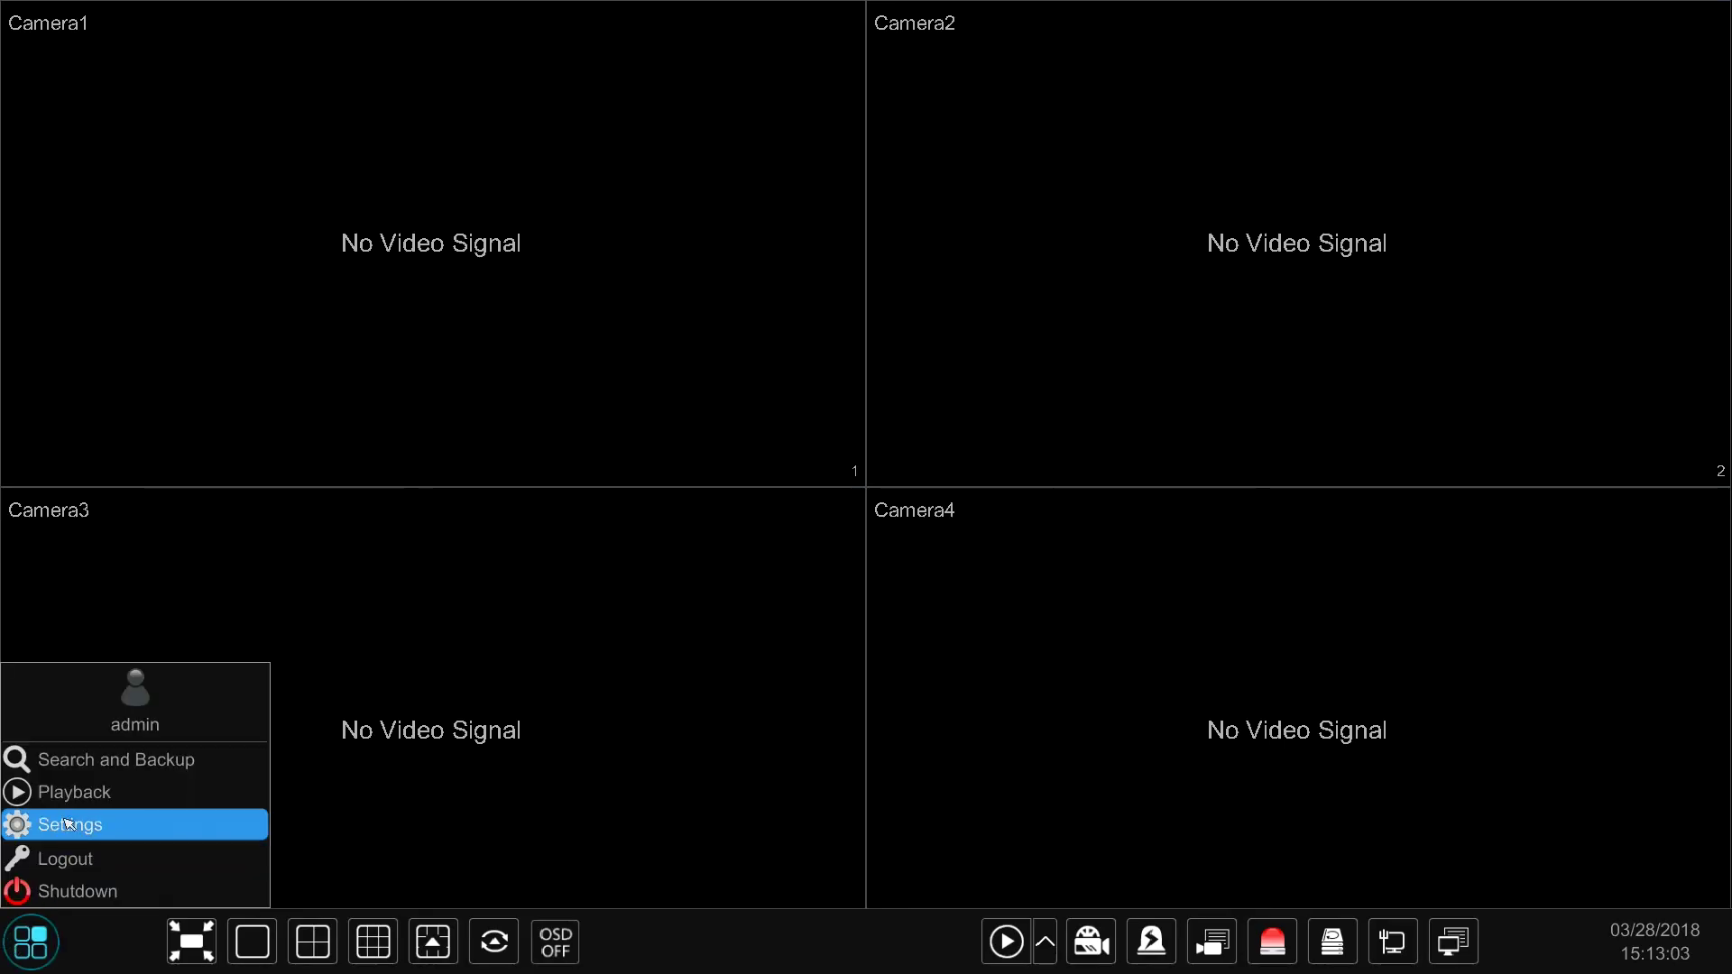
left_click(94, 796)
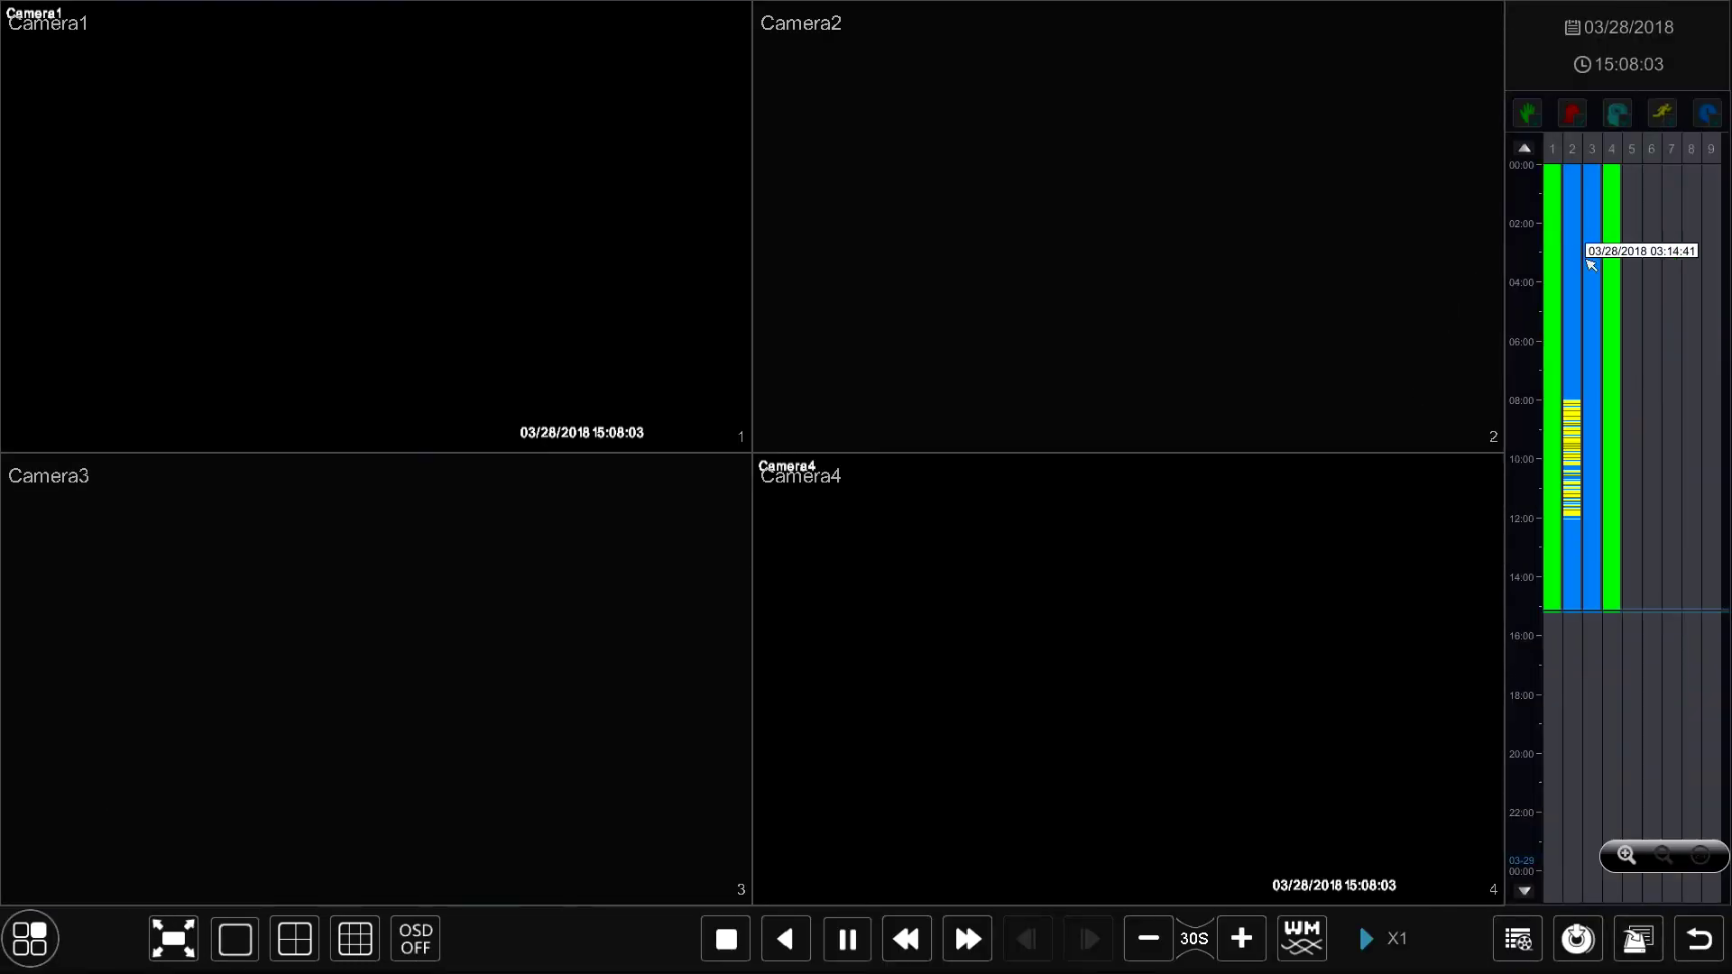
left_click(1618, 28)
left_click(1340, 189)
left_click(1217, 356)
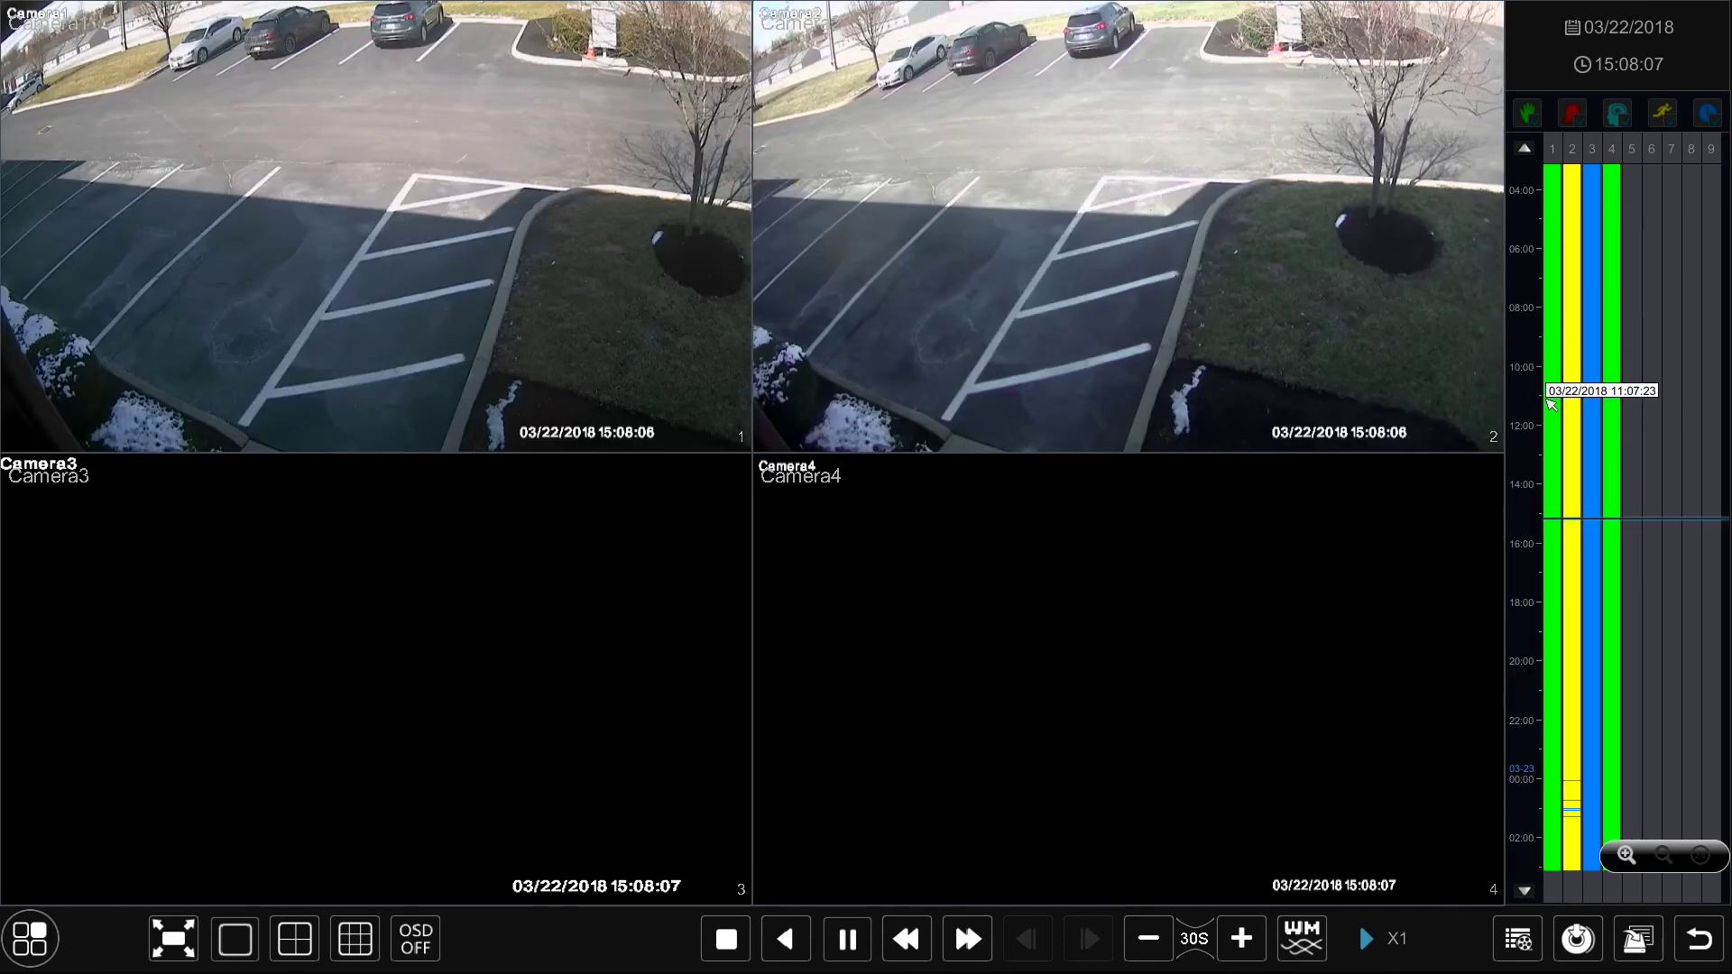
left_click(1545, 394)
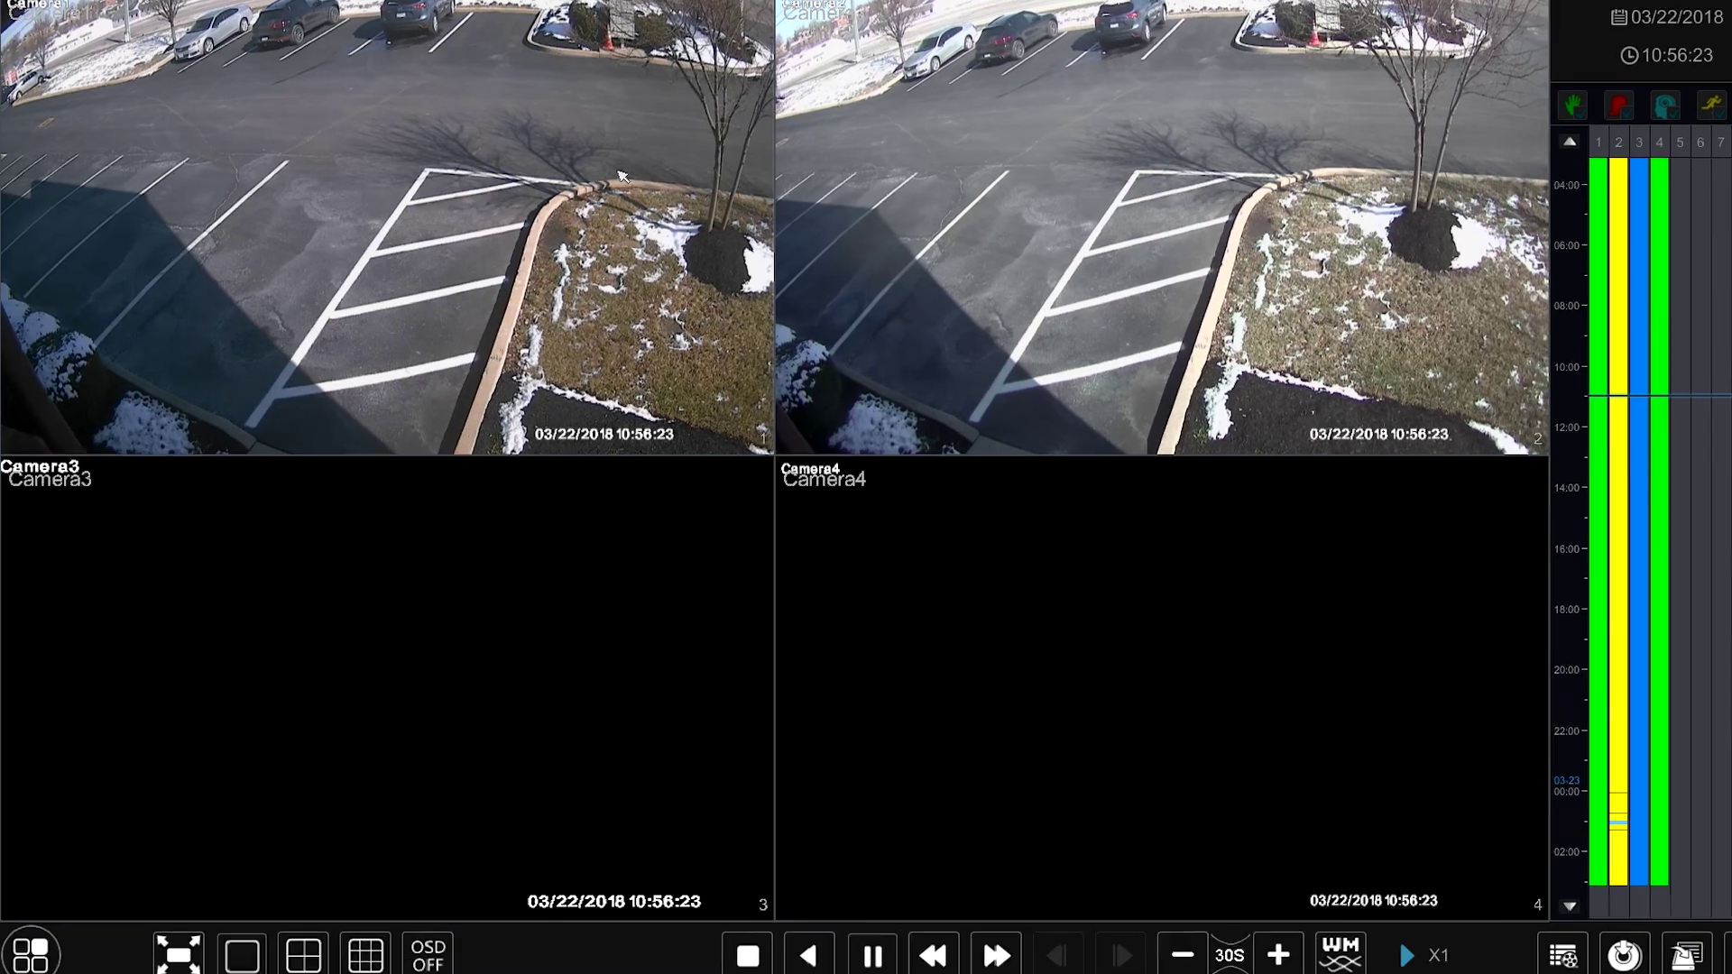
Add a tag named 'test1' at Camera1's 10:56:28 moment and reopen Search and Backup
left_click(621, 176)
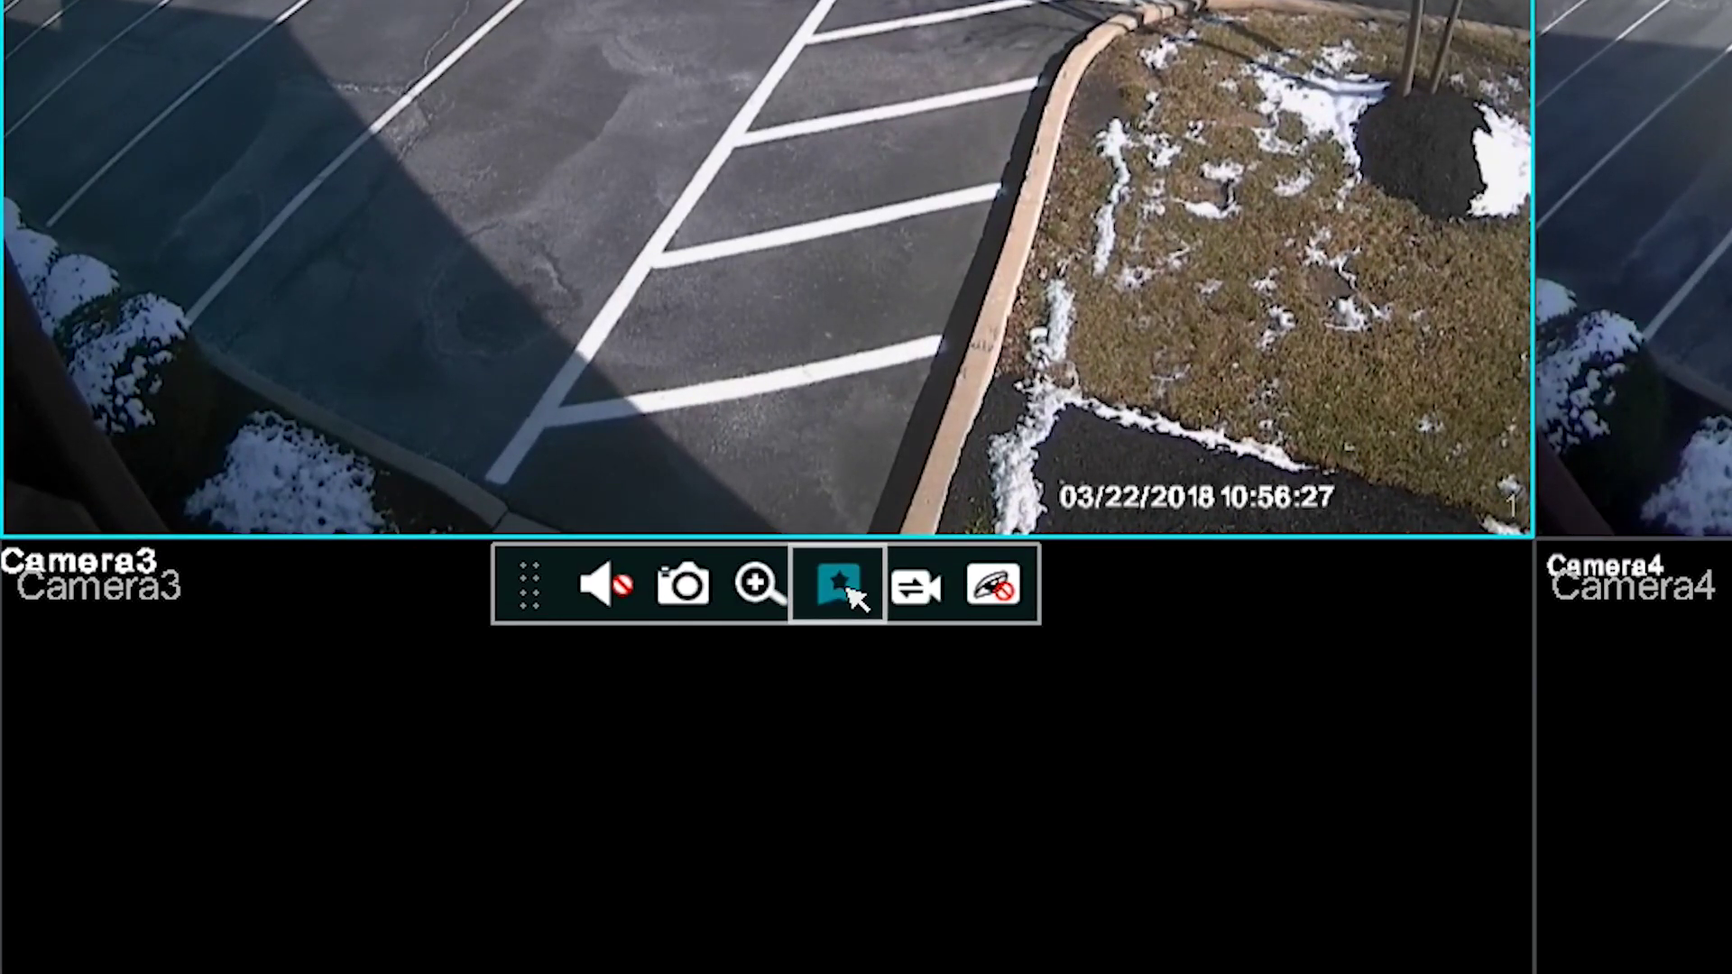
left_click(838, 586)
left_click(947, 397)
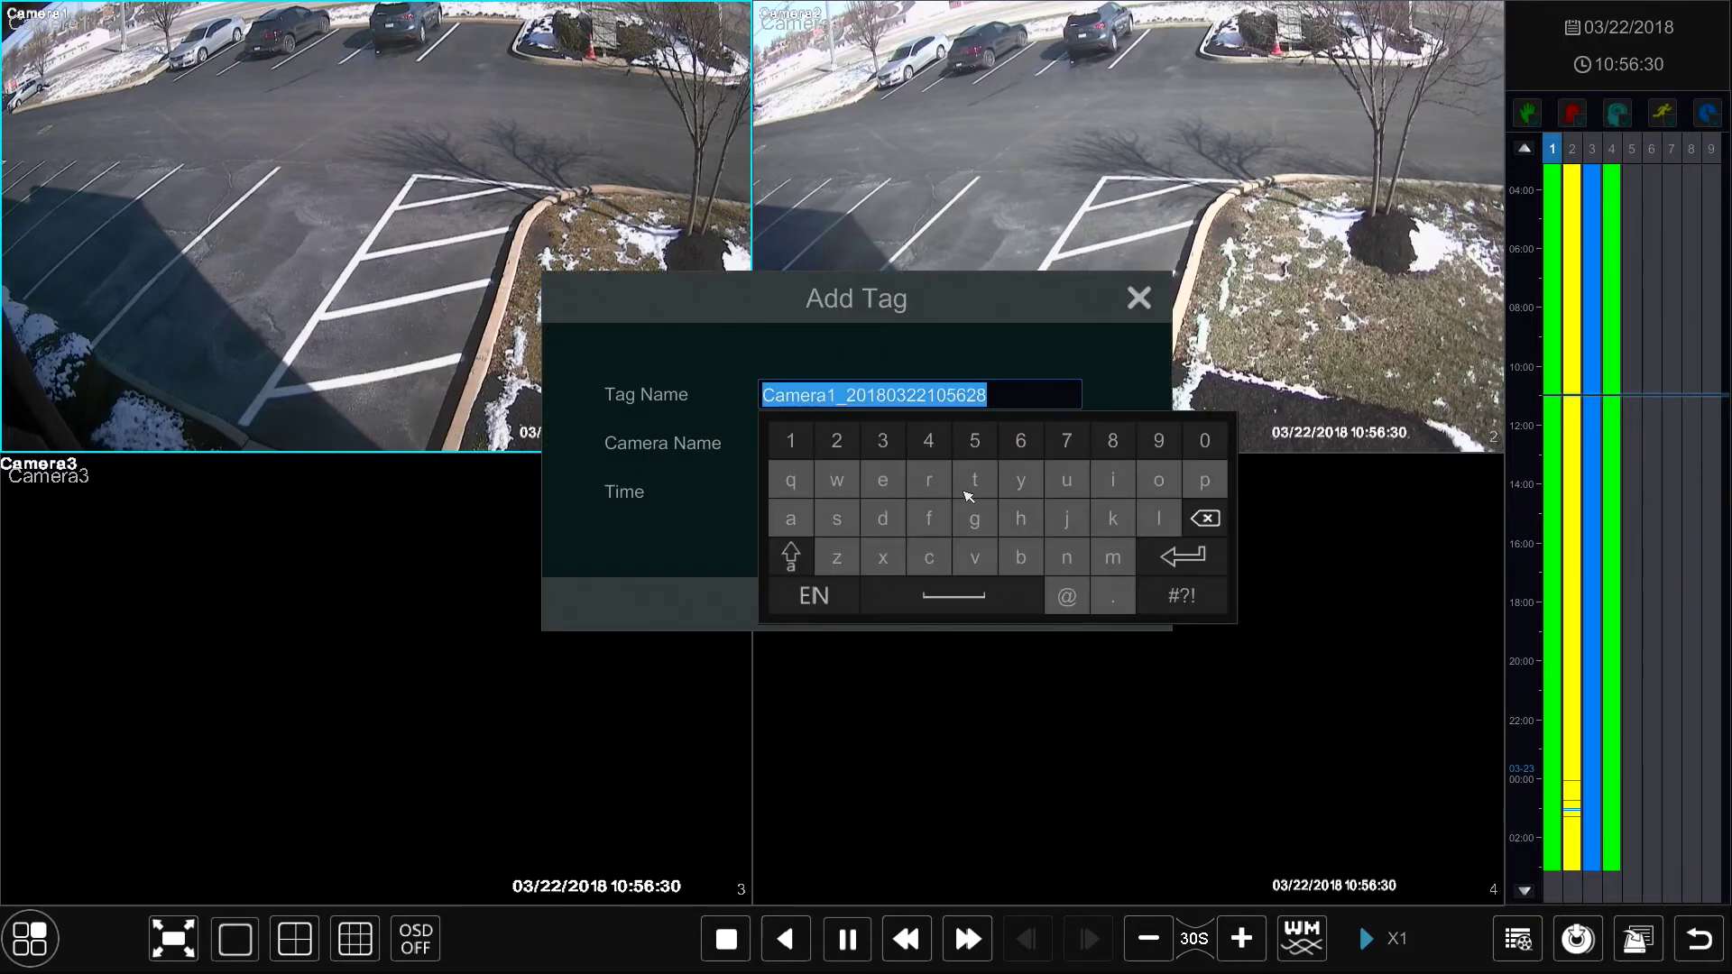
left_click(974, 480)
left_click(882, 480)
left_click(837, 518)
left_click(974, 480)
left_click(790, 440)
left_click(689, 457)
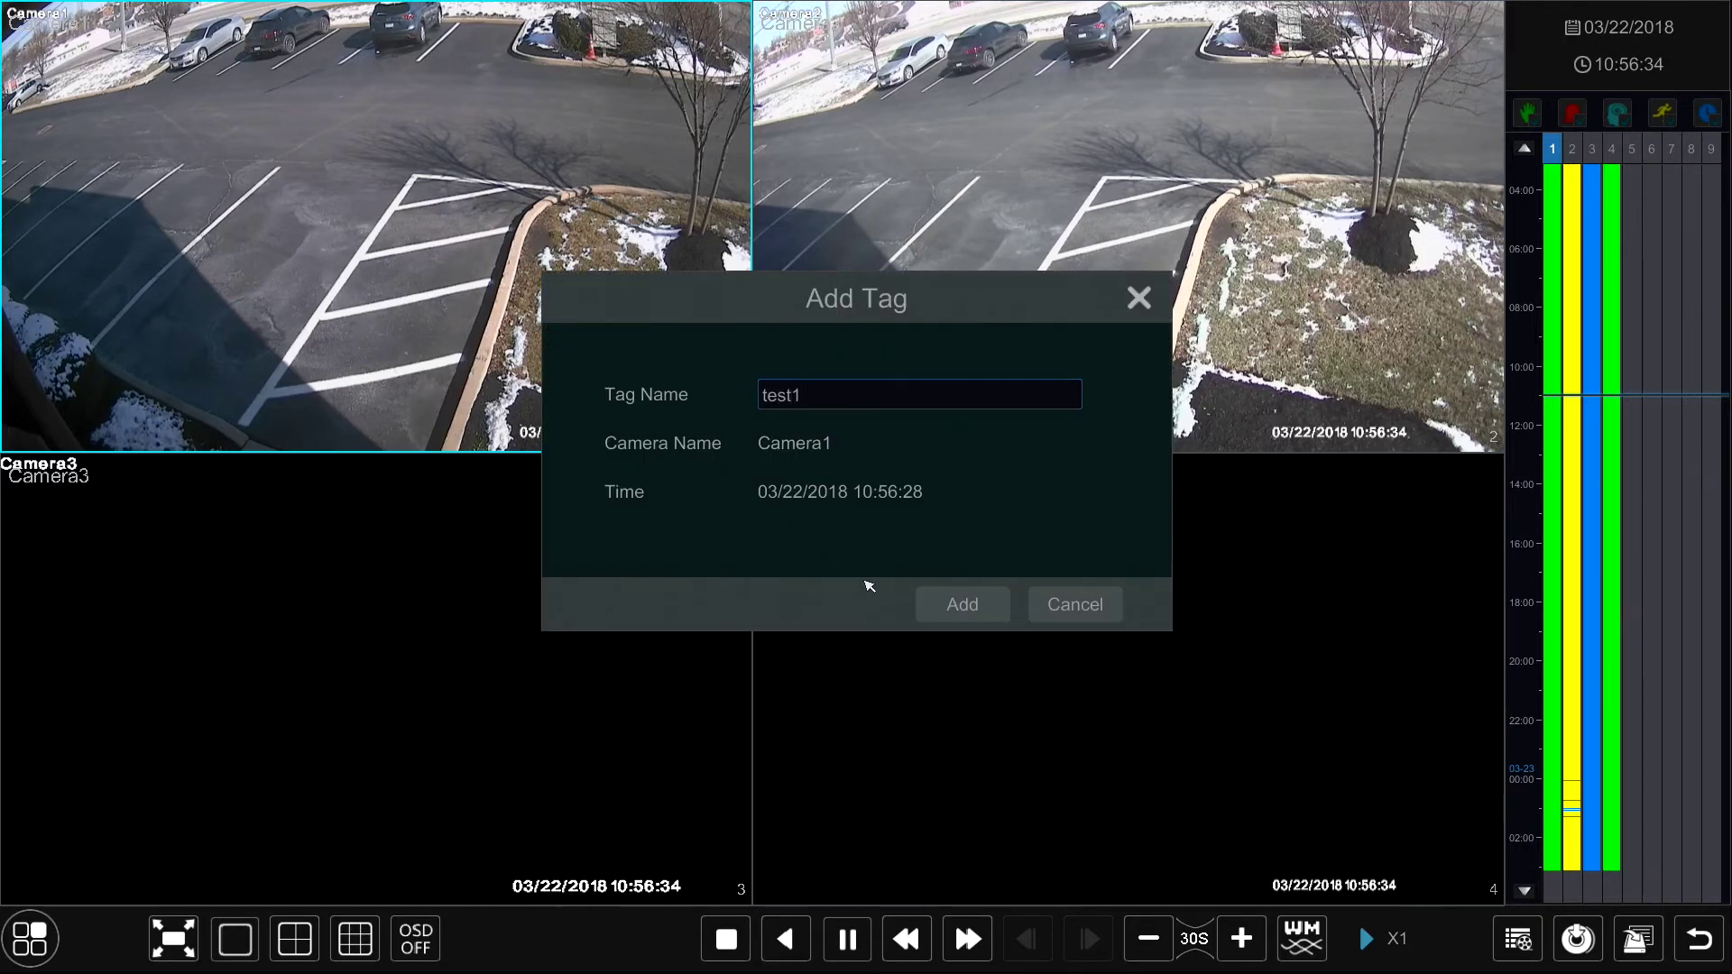
left_click(961, 605)
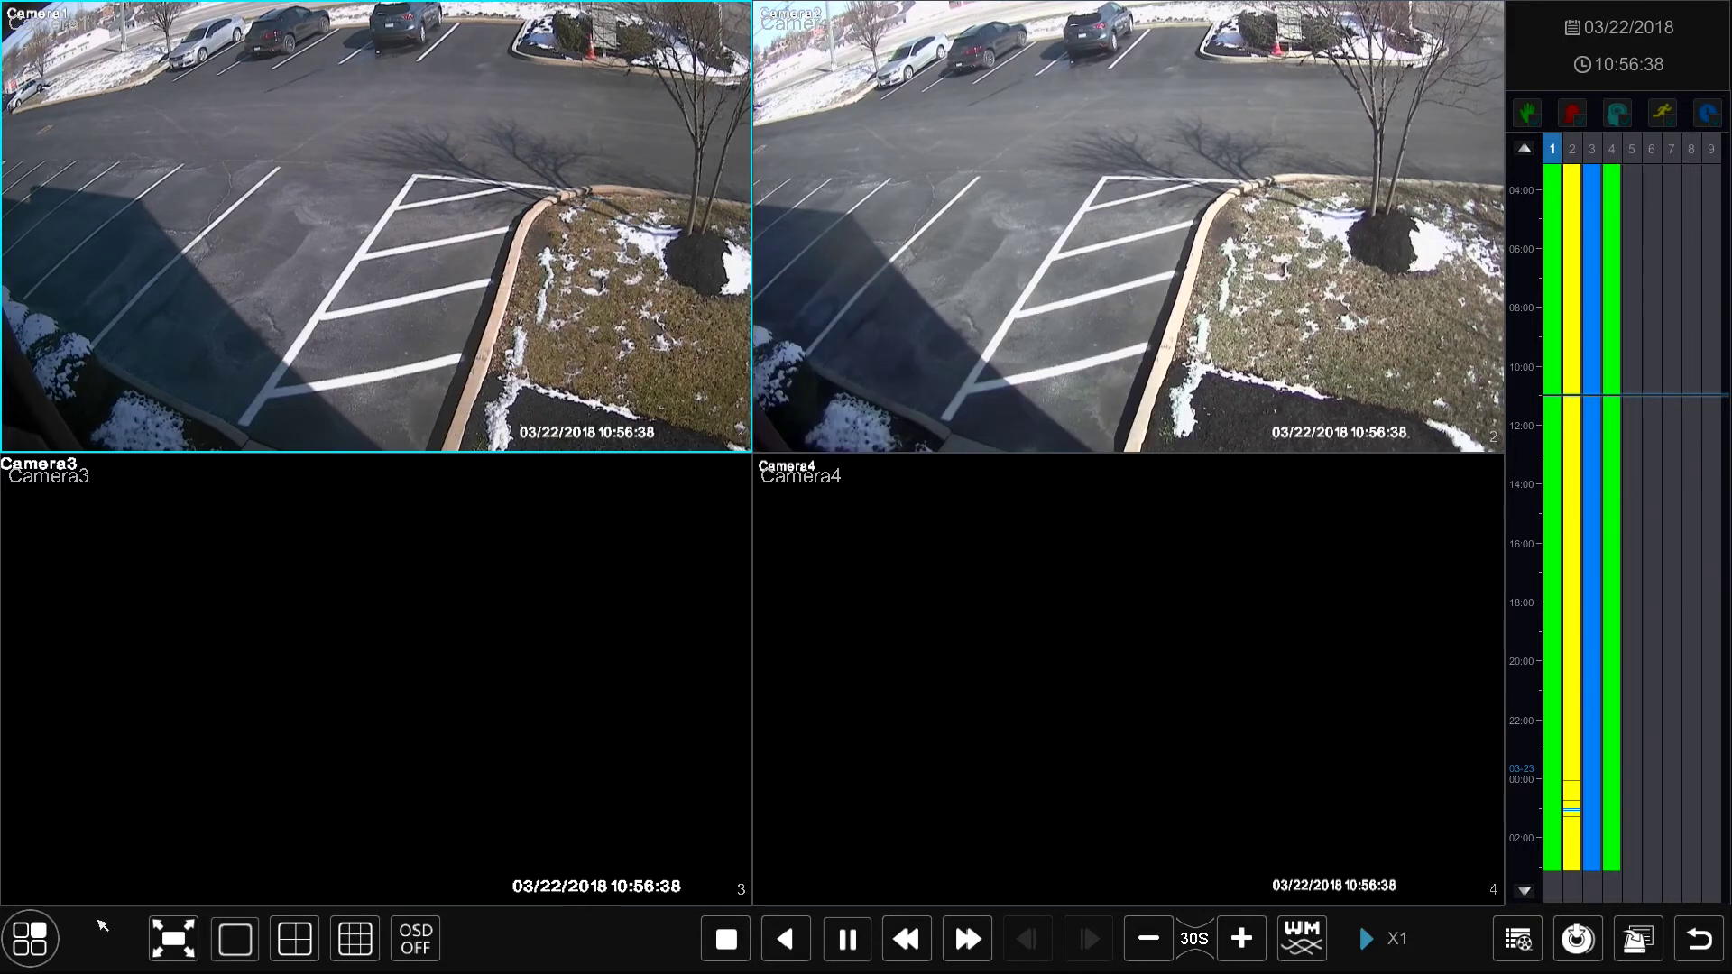
left_click(30, 938)
left_click(77, 851)
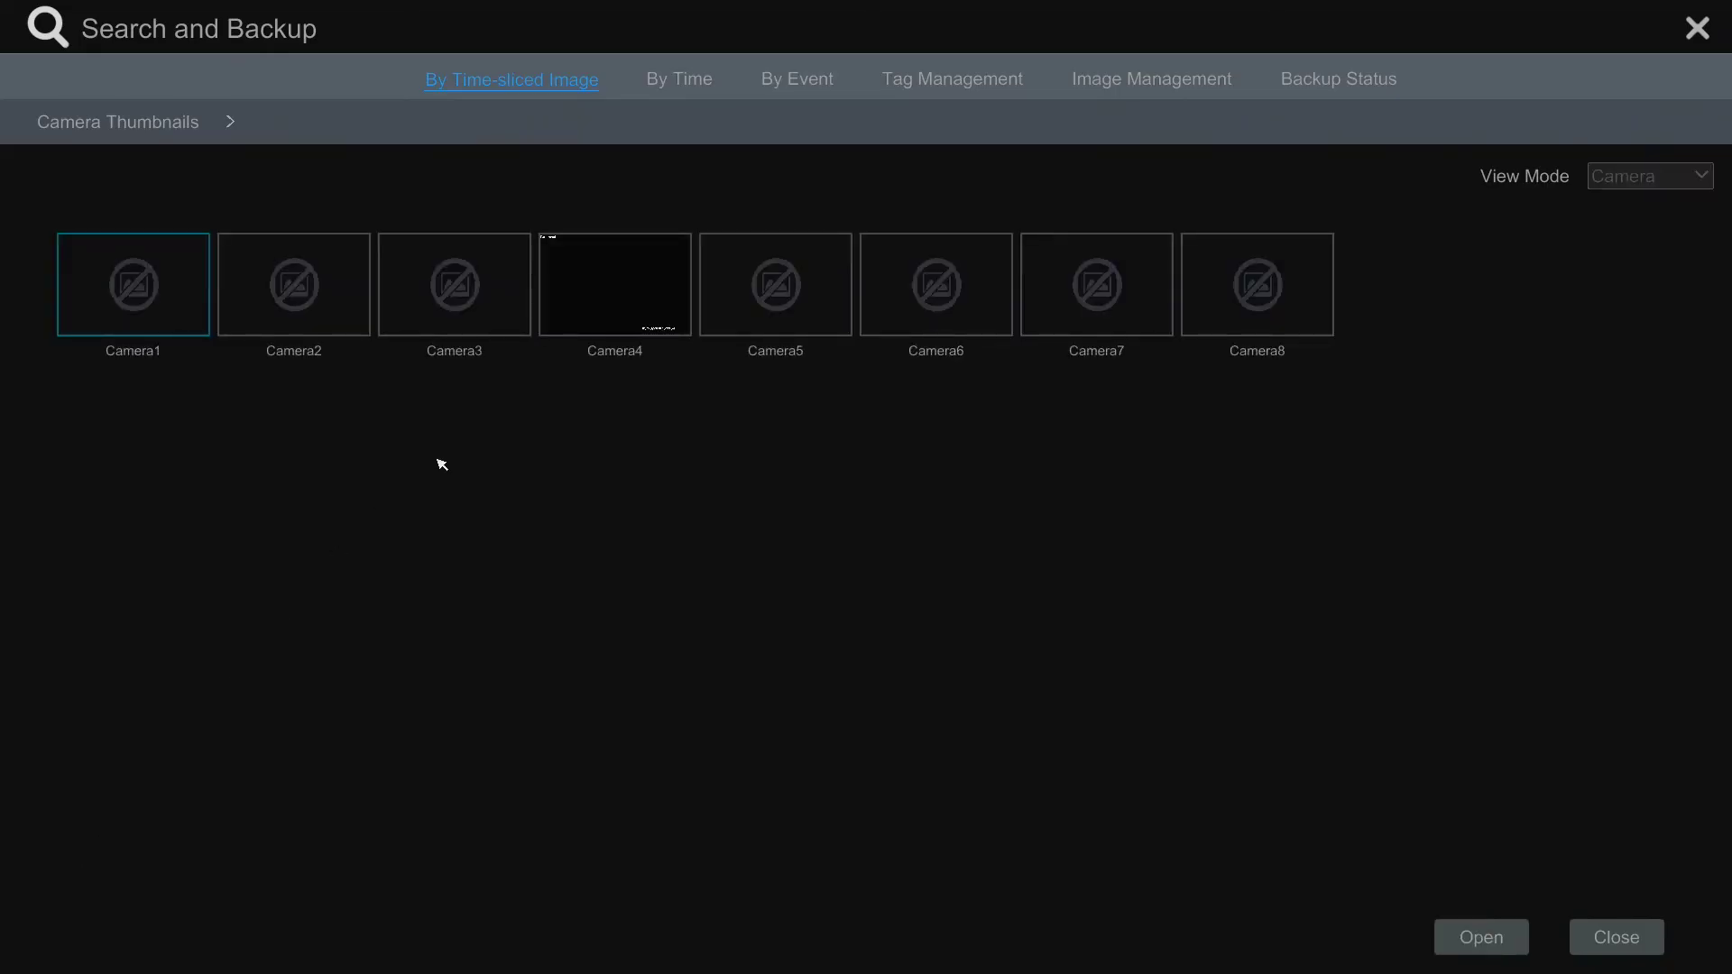
Play back Camera1's footage at the test1 tag (10:56:28) and exit the playback
left_click(948, 85)
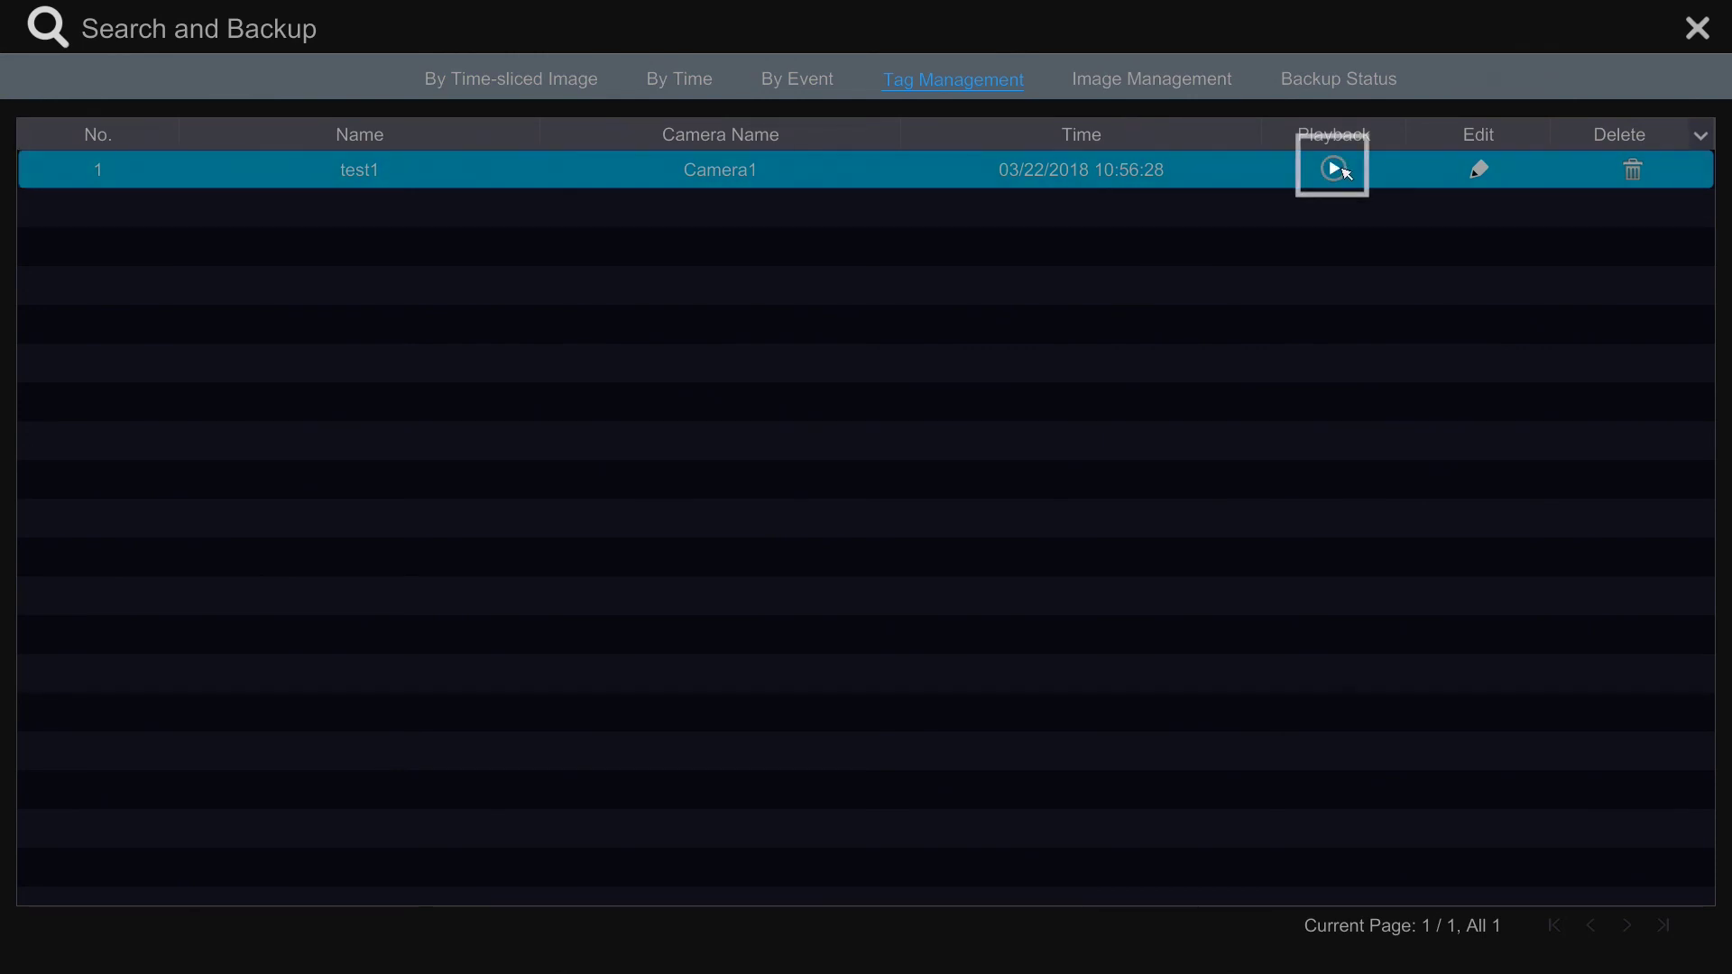
left_click(1343, 176)
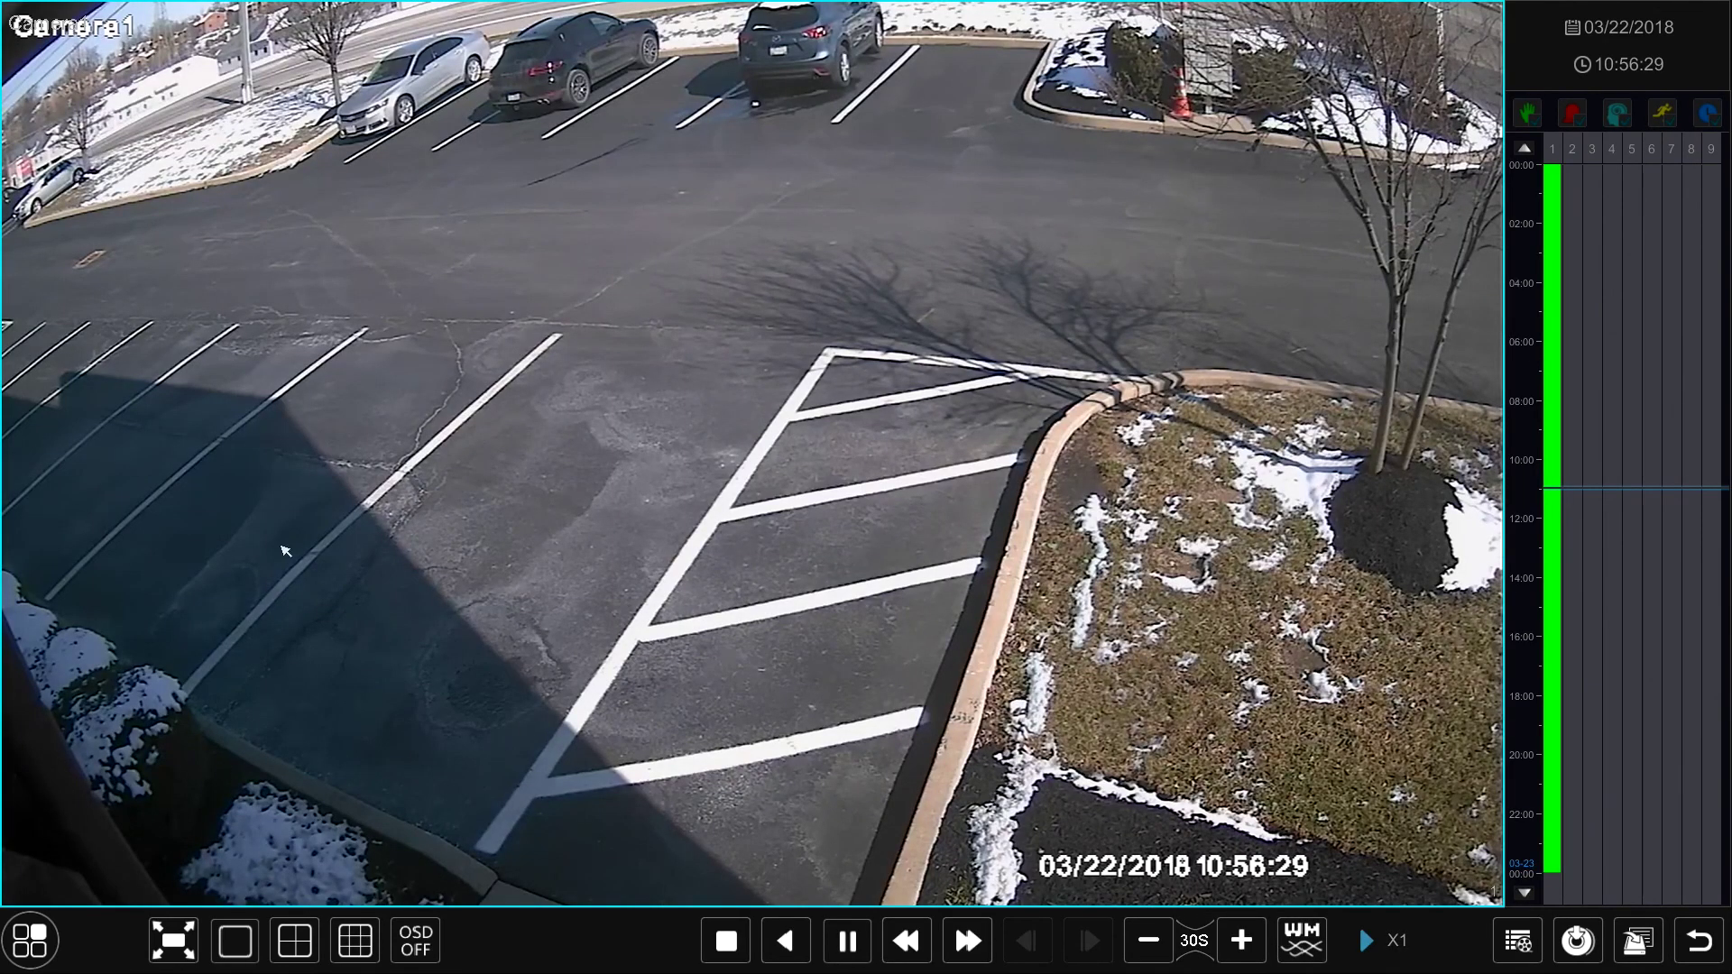
left_click(1699, 941)
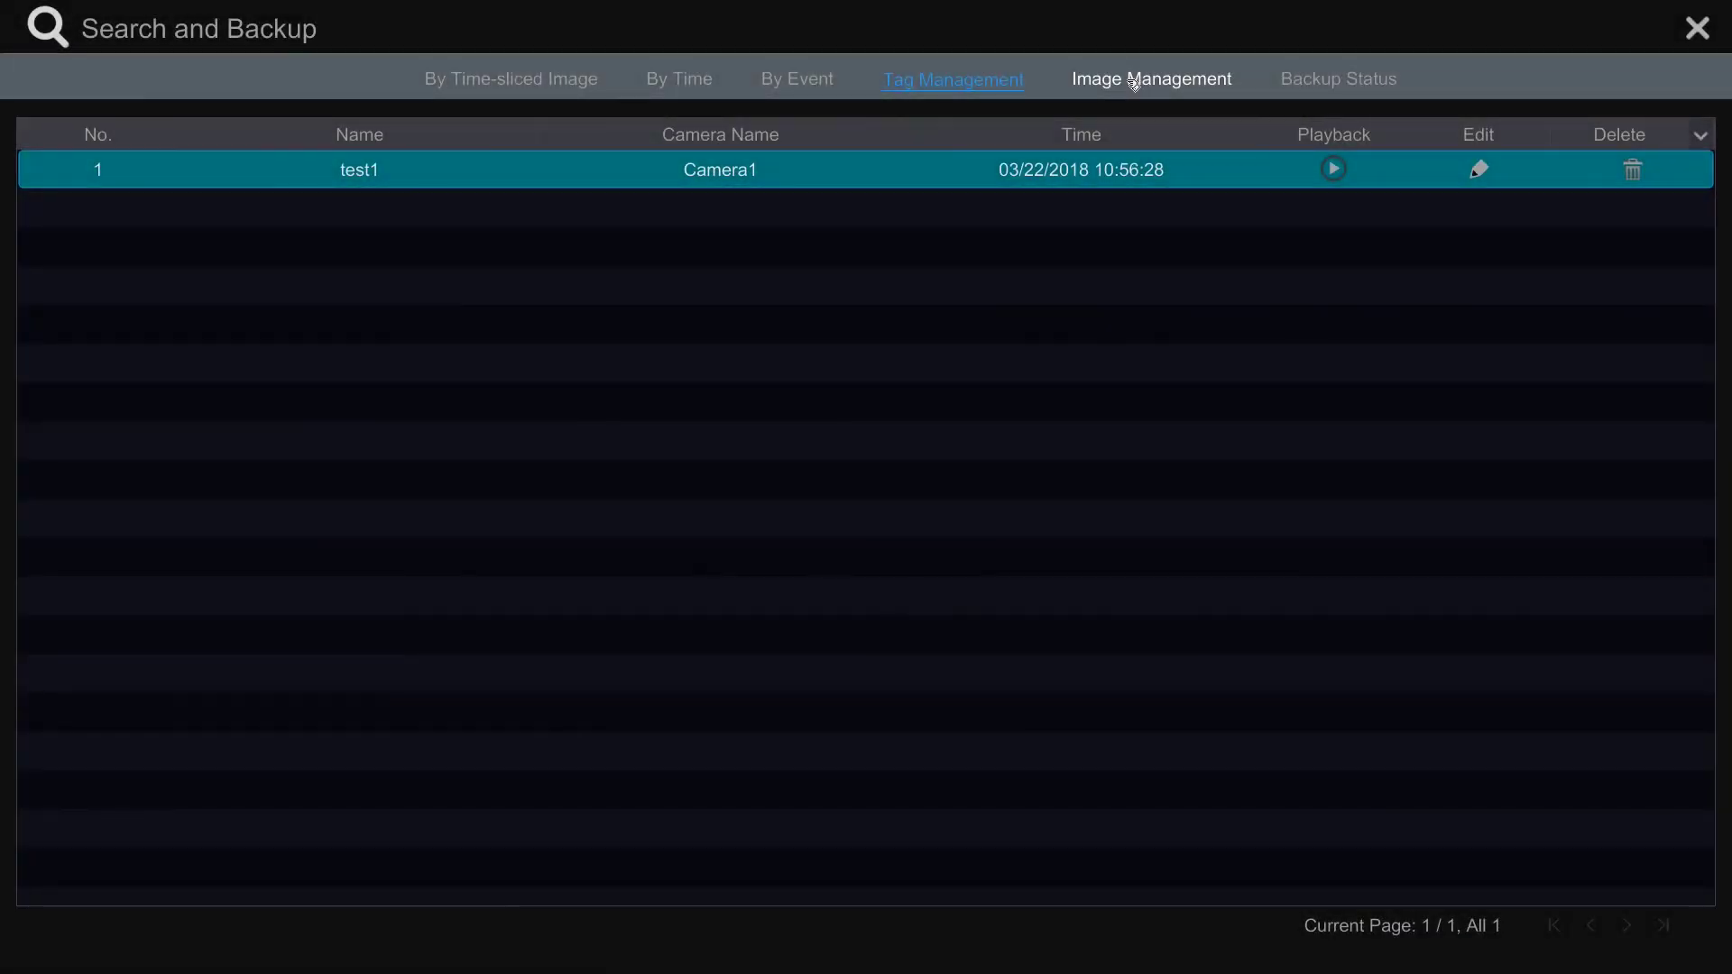
left_click(1123, 85)
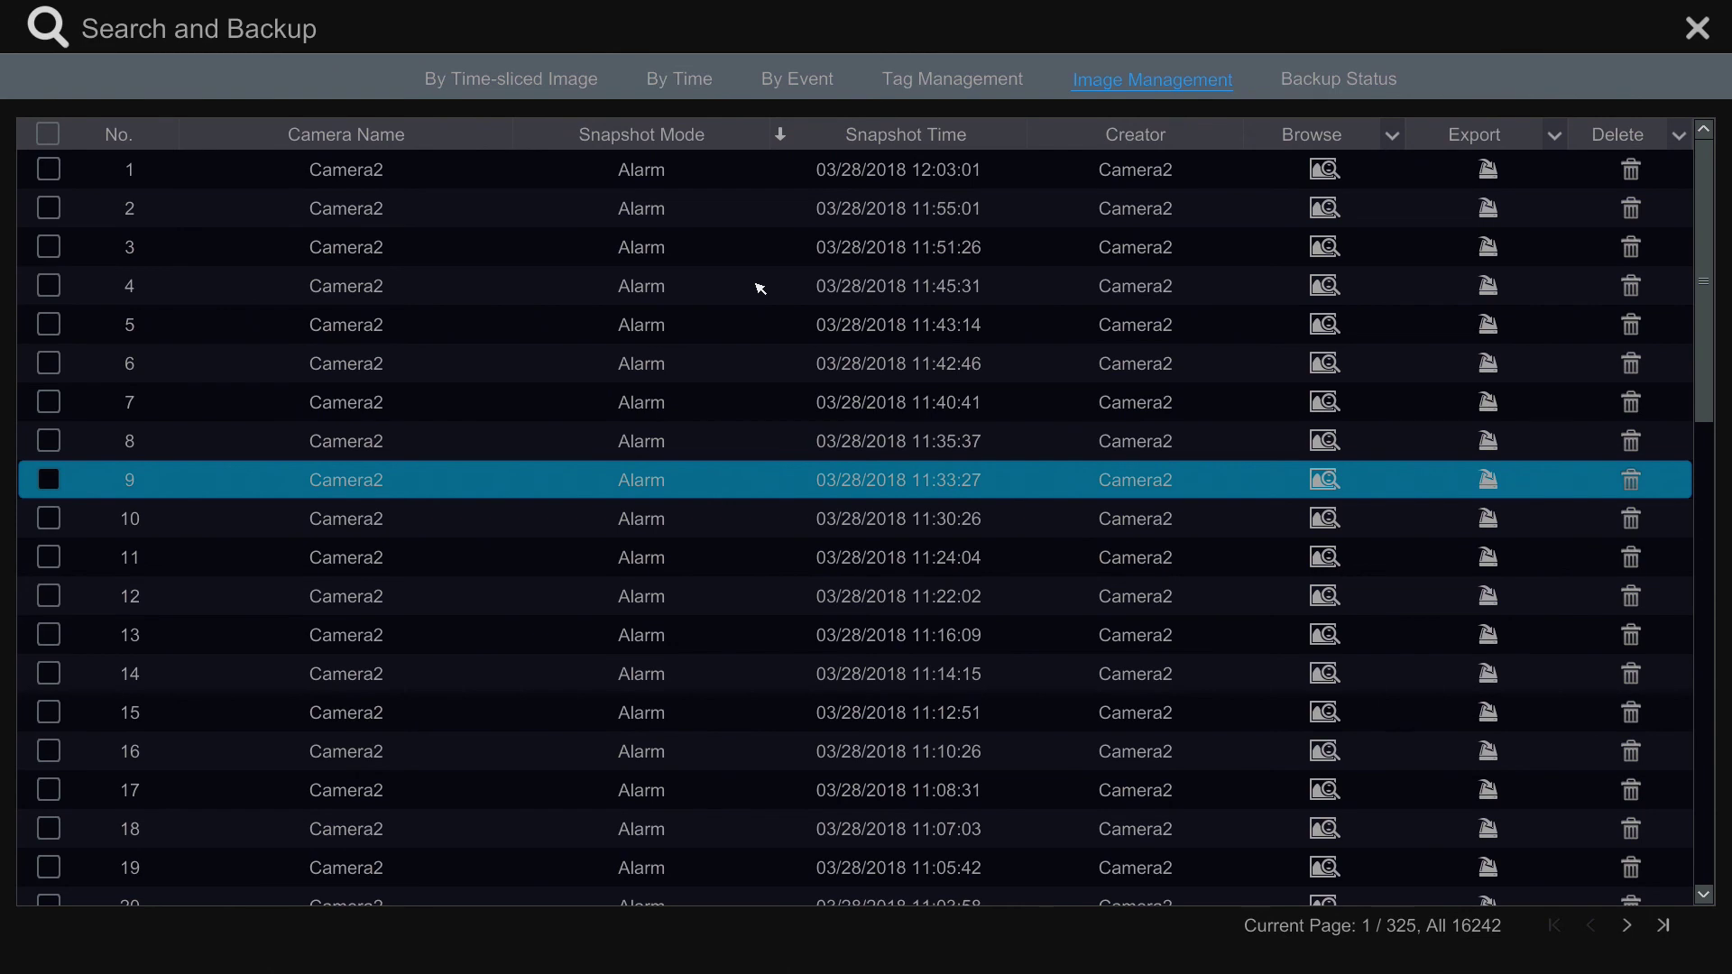
View the Camera2 03/28/2018 12:03:01 snapshot, close it, and open its Export dialog
left_click(1326, 169)
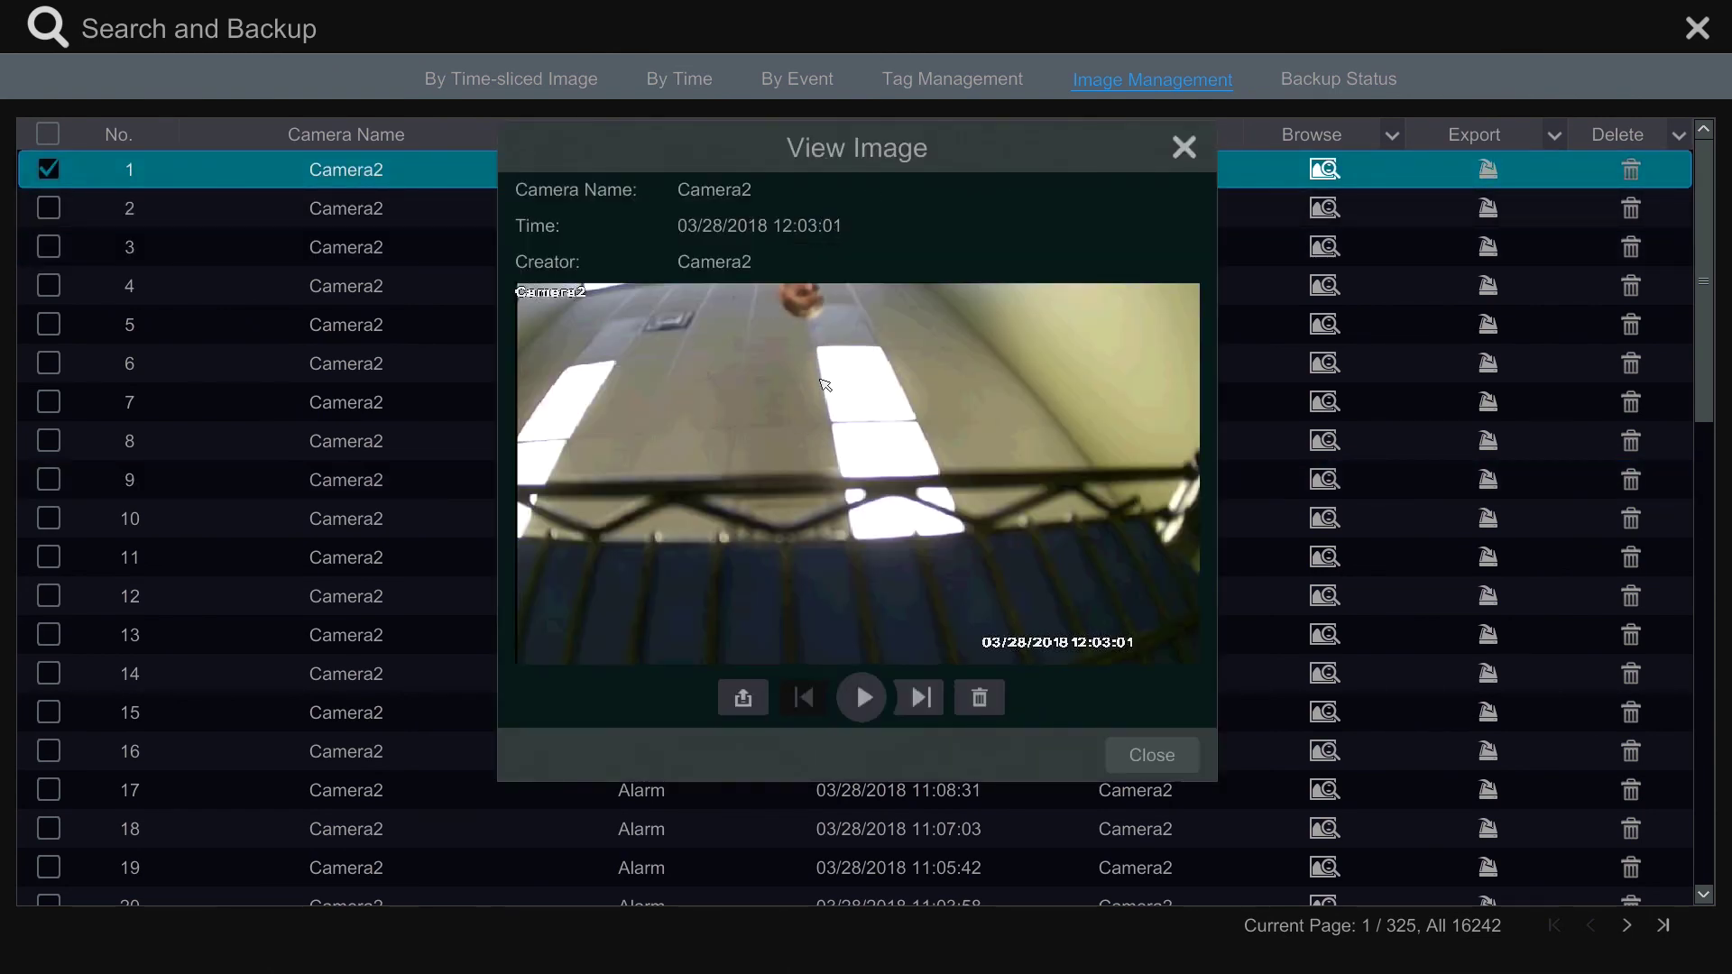
left_click(1185, 147)
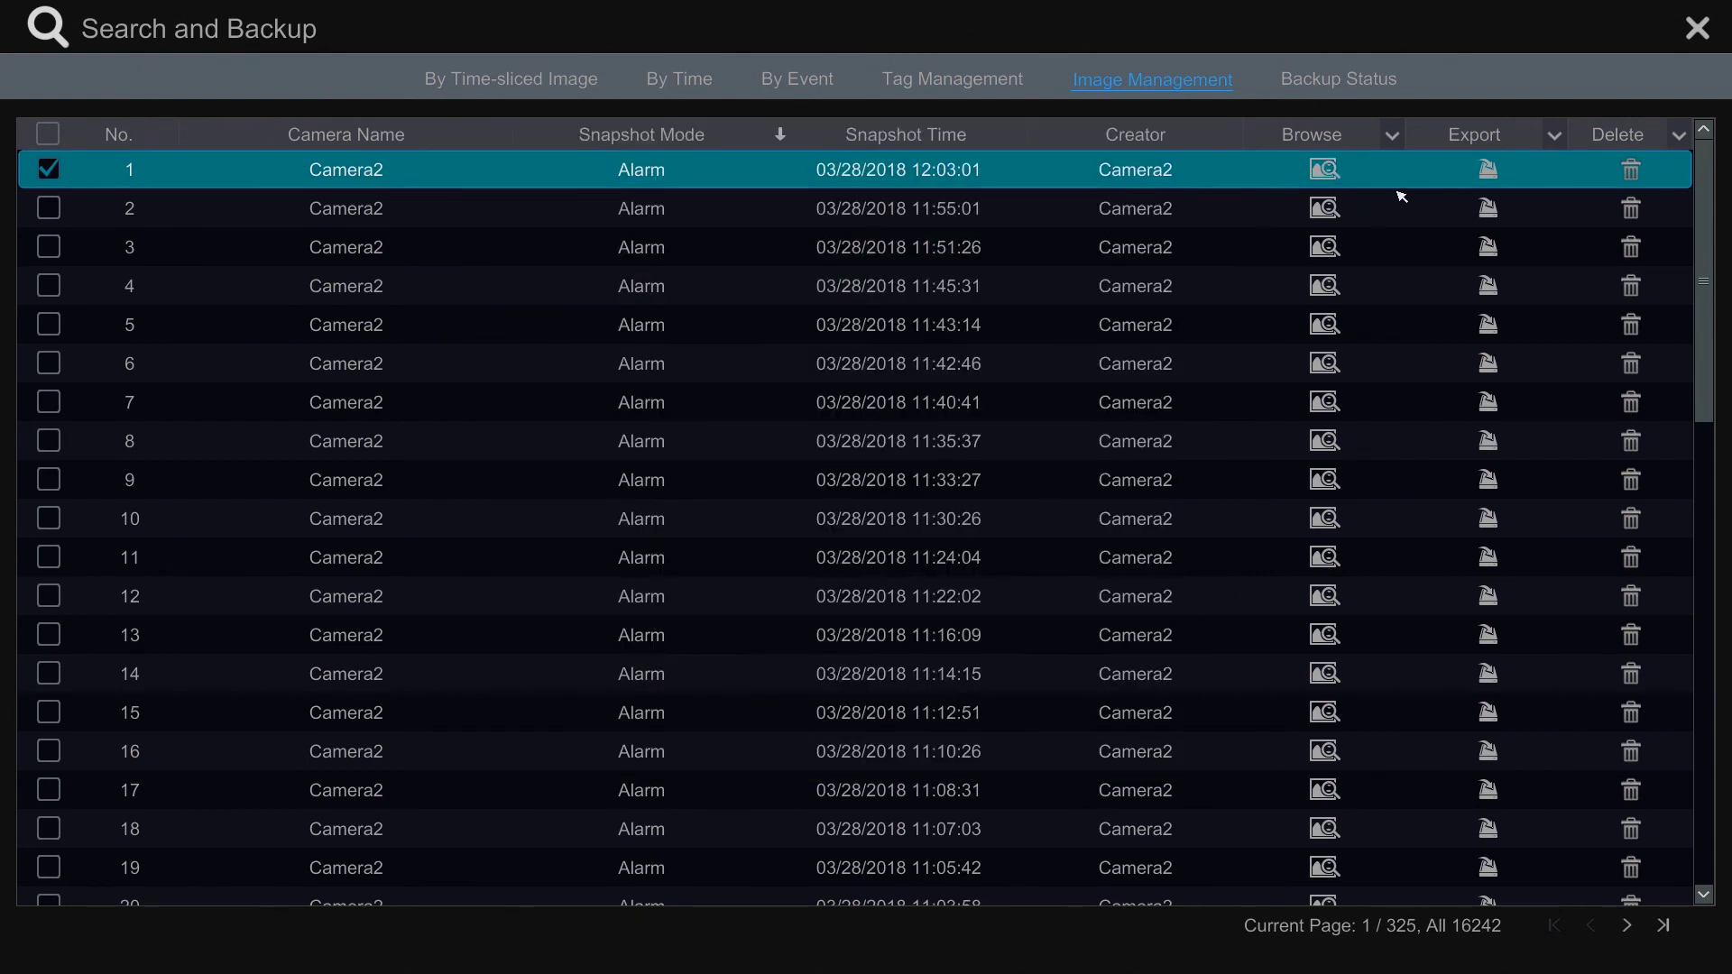
left_click(1490, 171)
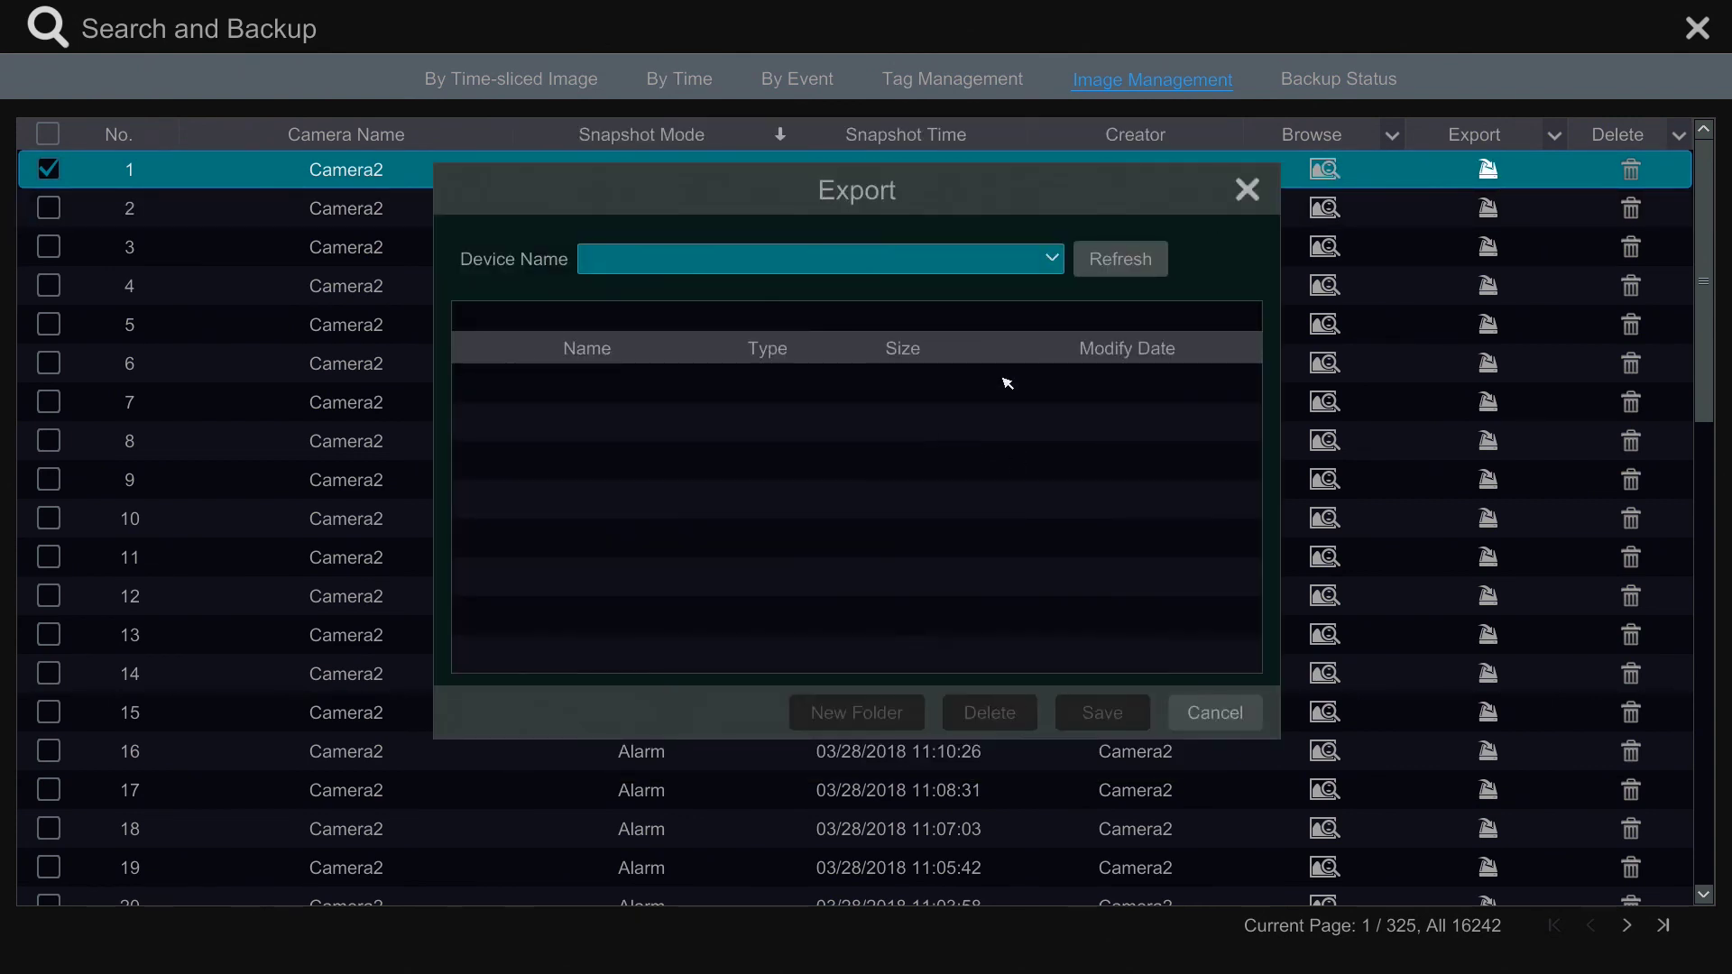